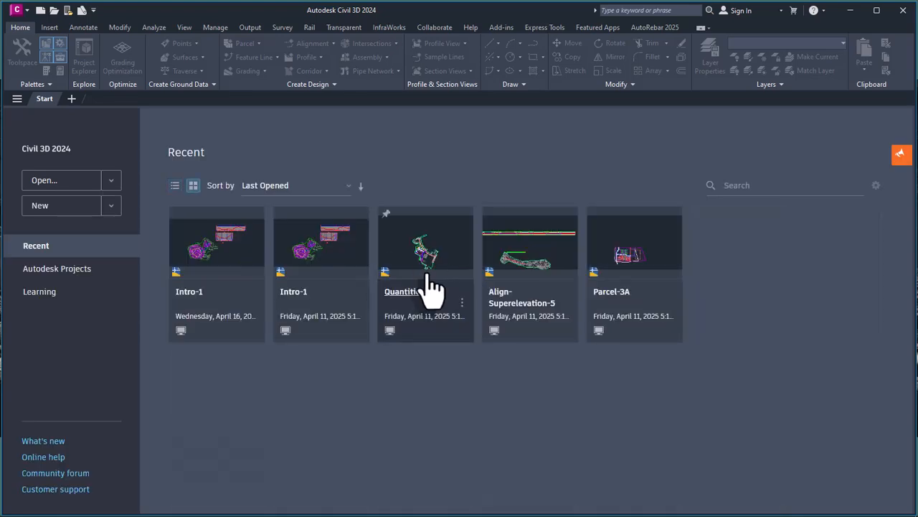
Step: Open the drawing "6. Design of Open Channel using Civil 3D" from the HOW TO DESIGN OF ROAD folder
{"action": "left_click", "coordinate": [50, 185]}
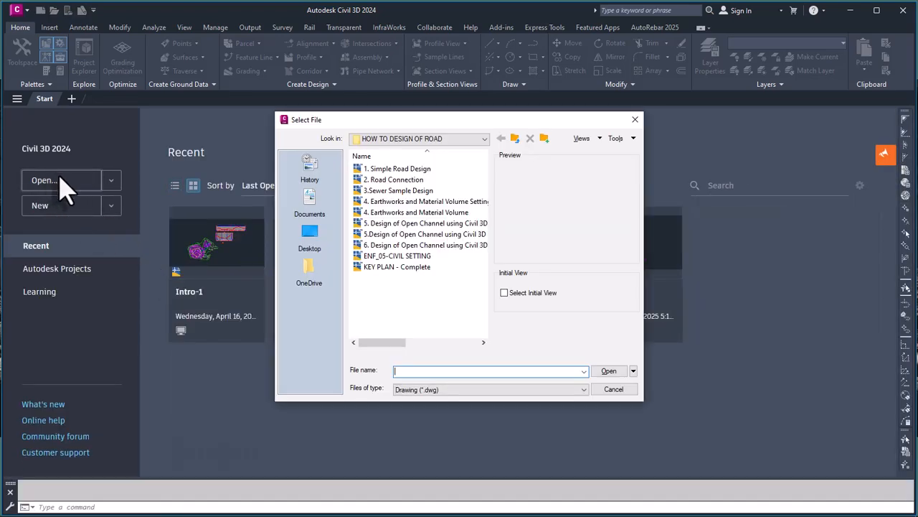
{"action": "left_click", "coordinate": [415, 246]}
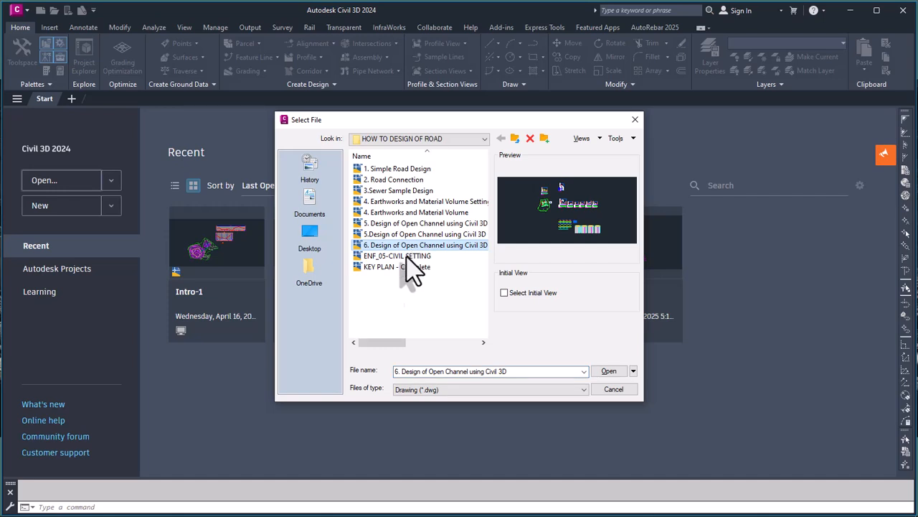
{"action": "left_click", "coordinate": [609, 371]}
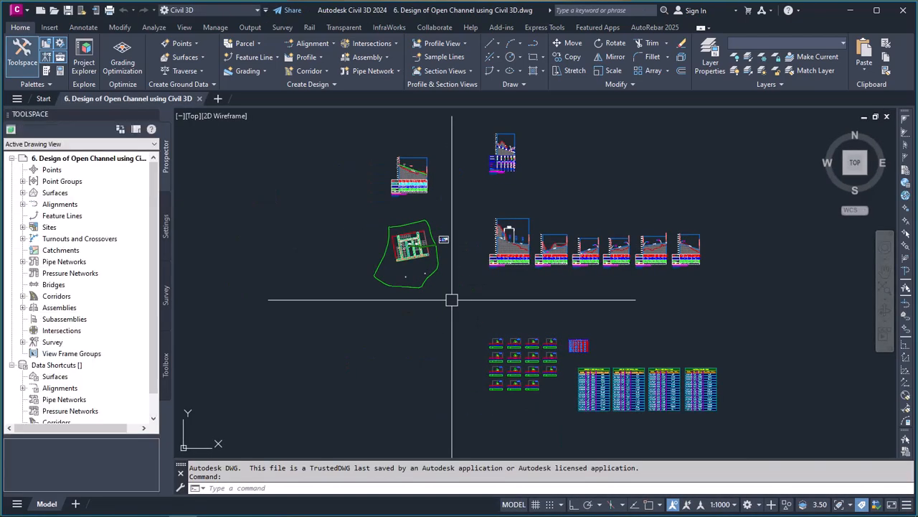
Step: Examine the site plan and the places where the open channel crosses the roads
{"action": "left_click", "coordinate": [415, 352]}
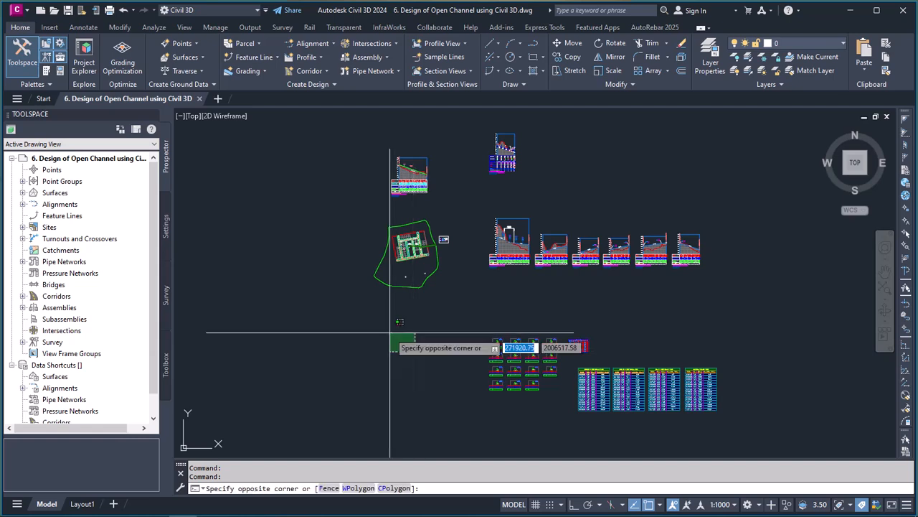
{"action": "left_click", "coordinate": [386, 328]}
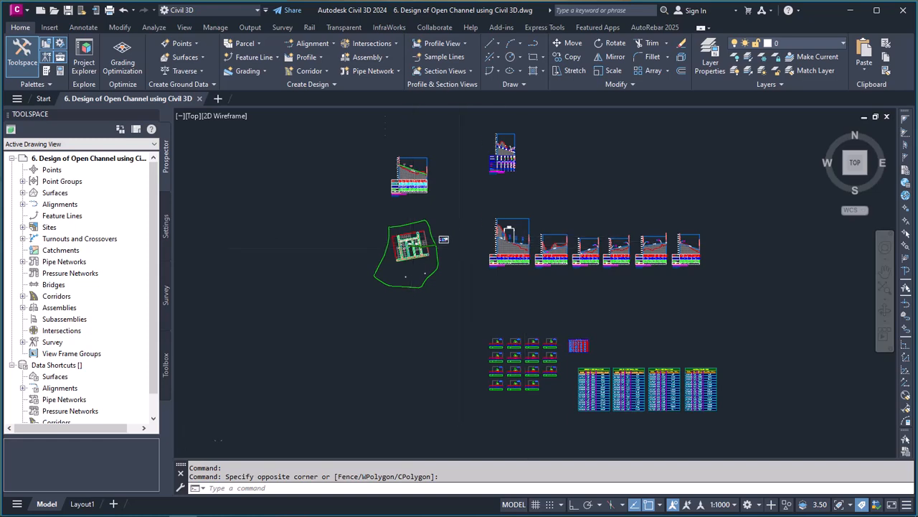
{"action": "scroll", "coordinate": [414, 244], "scroll_direction": "up", "scroll_amount": 5}
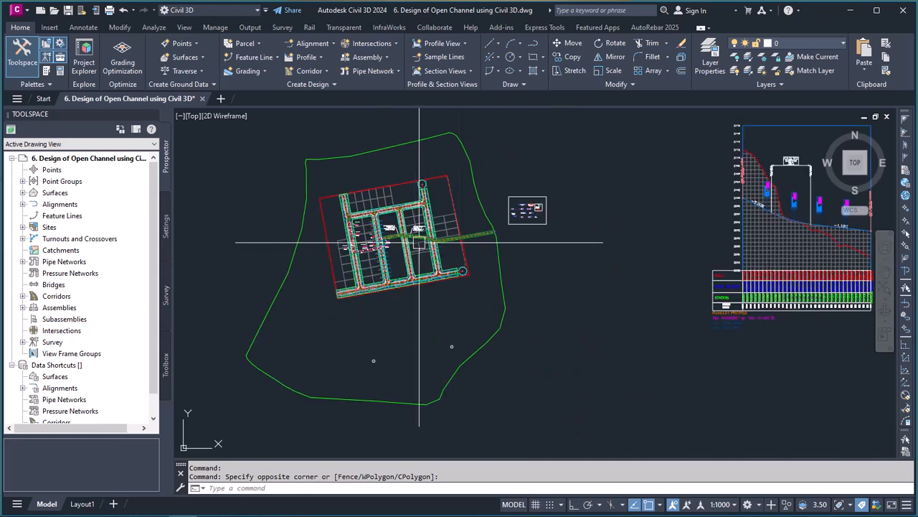
{"action": "scroll", "coordinate": [420, 241], "scroll_direction": "up", "scroll_amount": 3}
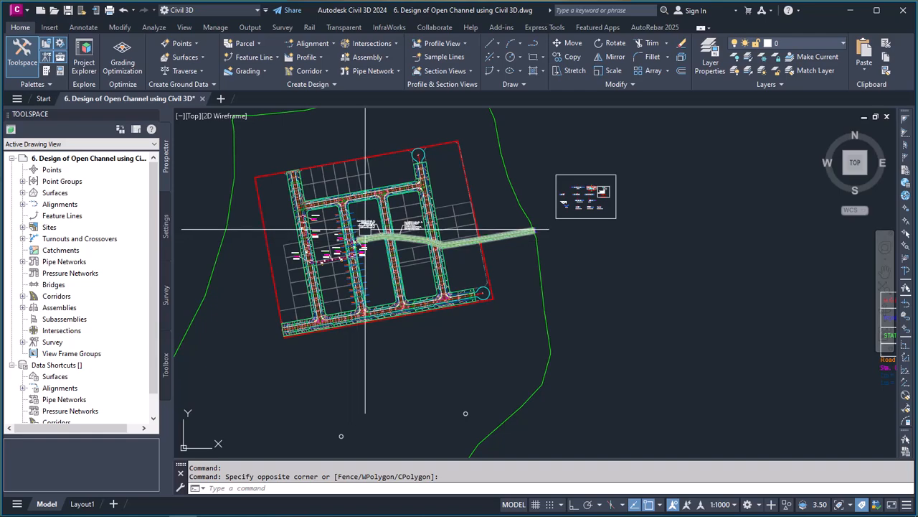
{"action": "scroll", "coordinate": [365, 231], "scroll_direction": "up", "scroll_amount": 2}
{"action": "scroll", "coordinate": [347, 247], "scroll_direction": "up", "scroll_amount": 4}
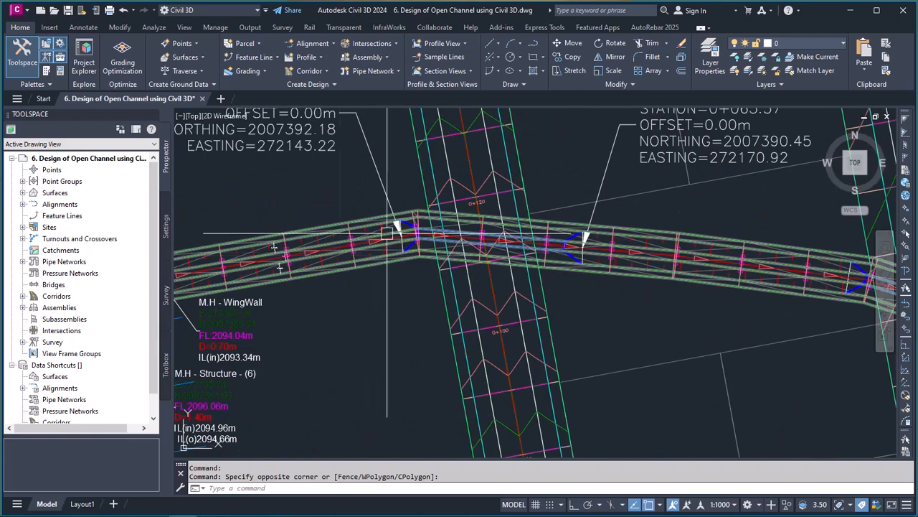
{"action": "scroll", "coordinate": [378, 259], "scroll_direction": "down", "scroll_amount": 4}
{"action": "scroll", "coordinate": [378, 260], "scroll_direction": "down", "scroll_amount": 8}
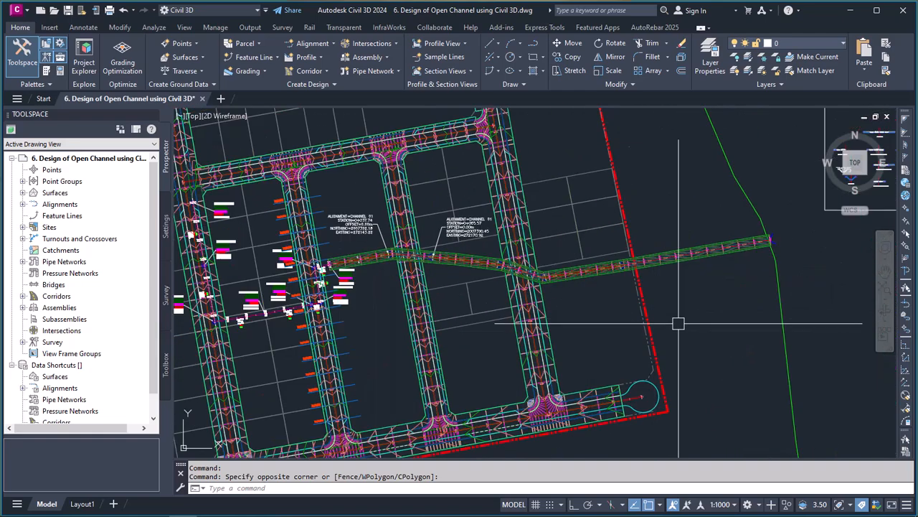
Step: Compare the road lines in the channel's profile view with the road crossings in plan
{"action": "scroll", "coordinate": [515, 145], "scroll_direction": "up", "scroll_amount": 5}
{"action": "scroll", "coordinate": [509, 137], "scroll_direction": "down", "scroll_amount": 3}
{"action": "scroll", "coordinate": [549, 225], "scroll_direction": "up", "scroll_amount": 3}
{"action": "scroll", "coordinate": [509, 195], "scroll_direction": "up", "scroll_amount": 3}
{"action": "scroll", "coordinate": [474, 207], "scroll_direction": "up", "scroll_amount": 4}
{"action": "scroll", "coordinate": [494, 199], "scroll_direction": "down", "scroll_amount": 3}
{"action": "scroll", "coordinate": [484, 198], "scroll_direction": "up", "scroll_amount": 3}
{"action": "scroll", "coordinate": [414, 204], "scroll_direction": "down", "scroll_amount": 2}
{"action": "scroll", "coordinate": [414, 204], "scroll_direction": "down", "scroll_amount": 2}
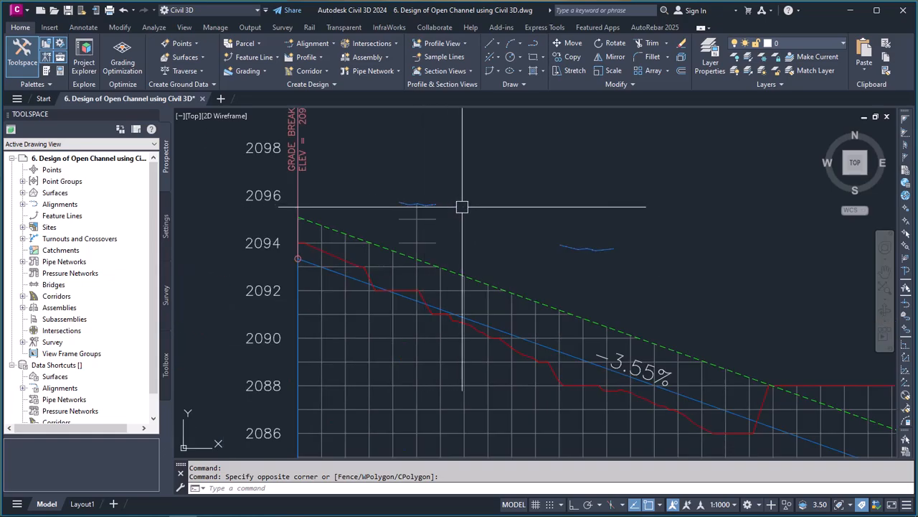
{"action": "scroll", "coordinate": [444, 208], "scroll_direction": "down", "scroll_amount": 4}
{"action": "scroll", "coordinate": [454, 199], "scroll_direction": "down", "scroll_amount": 4}
{"action": "scroll", "coordinate": [471, 408], "scroll_direction": "up", "scroll_amount": 6}
{"action": "scroll", "coordinate": [445, 336], "scroll_direction": "up", "scroll_amount": 5}
{"action": "scroll", "coordinate": [445, 336], "scroll_direction": "down", "scroll_amount": 5}
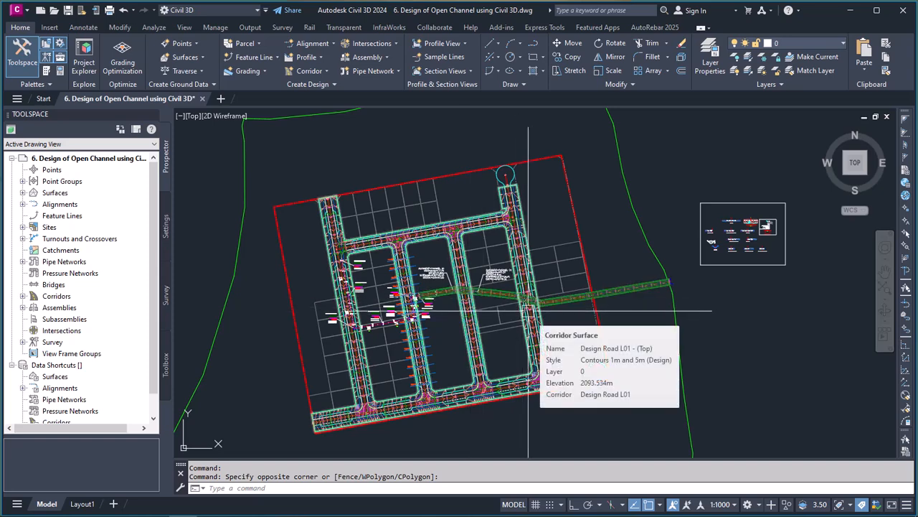
Step: Inspect the Design Road L01 surface profile and the other crossing road line above the channel profile
{"action": "scroll", "coordinate": [529, 310], "scroll_direction": "down", "scroll_amount": 5}
{"action": "scroll", "coordinate": [478, 246], "scroll_direction": "up", "scroll_amount": 6}
{"action": "scroll", "coordinate": [390, 247], "scroll_direction": "up", "scroll_amount": 6}
{"action": "scroll", "coordinate": [479, 207], "scroll_direction": "up", "scroll_amount": 3}
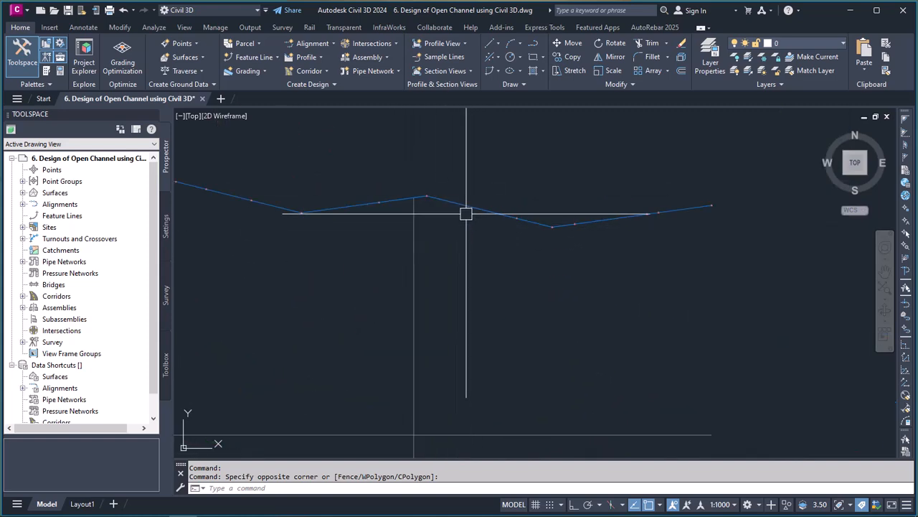
{"action": "scroll", "coordinate": [465, 236], "scroll_direction": "down", "scroll_amount": 4}
{"action": "scroll", "coordinate": [462, 232], "scroll_direction": "up", "scroll_amount": 4}
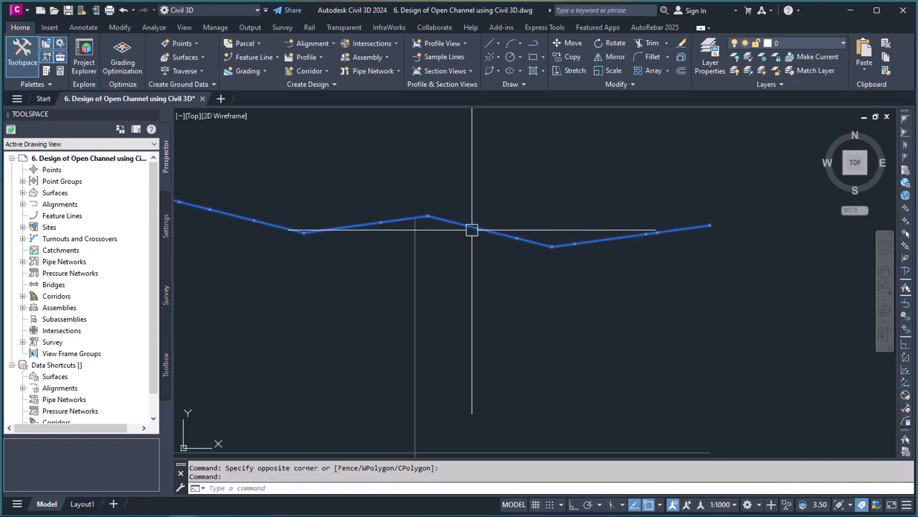
{"action": "left_click", "coordinate": [471, 230]}
{"action": "scroll", "coordinate": [405, 244], "scroll_direction": "down", "scroll_amount": 3}
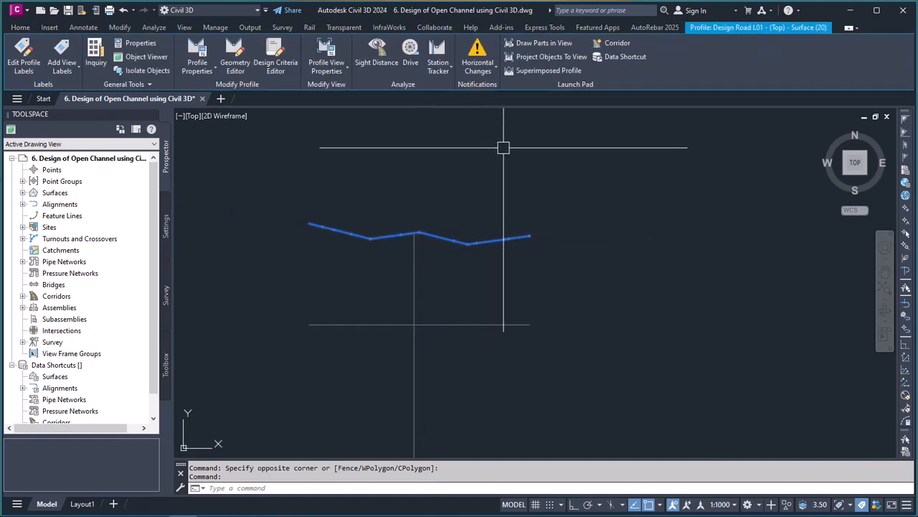
{"action": "key", "text": "Escape"}
{"action": "scroll", "coordinate": [432, 230], "scroll_direction": "down", "scroll_amount": 9}
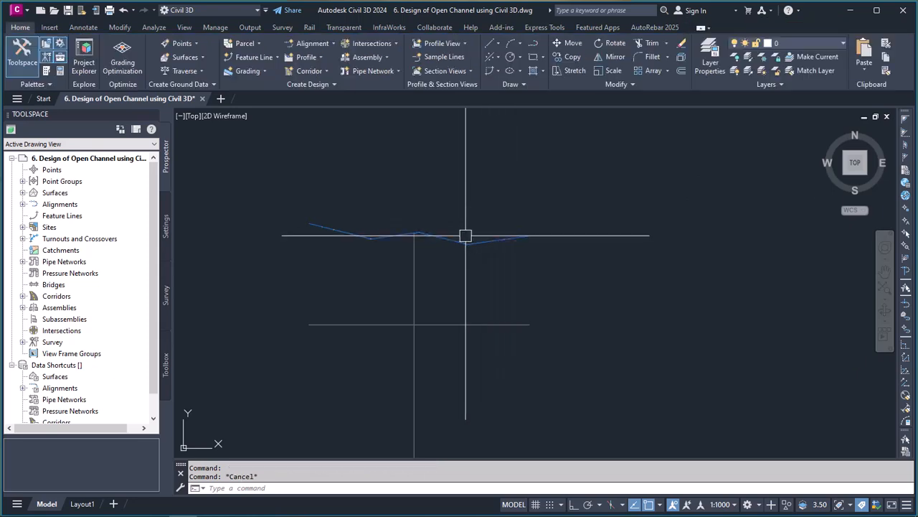
{"action": "scroll", "coordinate": [433, 230], "scroll_direction": "down", "scroll_amount": 2}
{"action": "scroll", "coordinate": [434, 231], "scroll_direction": "up", "scroll_amount": 6}
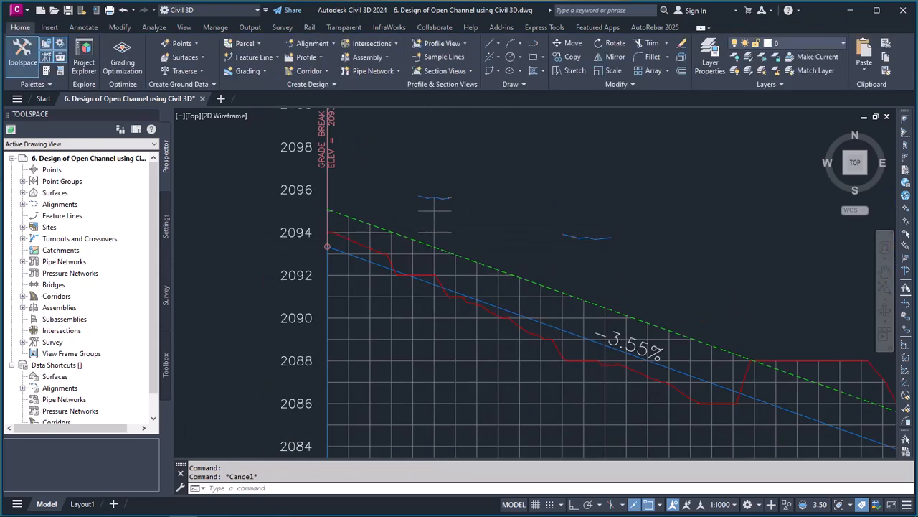
{"action": "scroll", "coordinate": [439, 208], "scroll_direction": "down", "scroll_amount": 4}
{"action": "scroll", "coordinate": [440, 206], "scroll_direction": "up", "scroll_amount": 5}
{"action": "scroll", "coordinate": [440, 206], "scroll_direction": "down", "scroll_amount": 4}
{"action": "scroll", "coordinate": [440, 206], "scroll_direction": "up", "scroll_amount": 10}
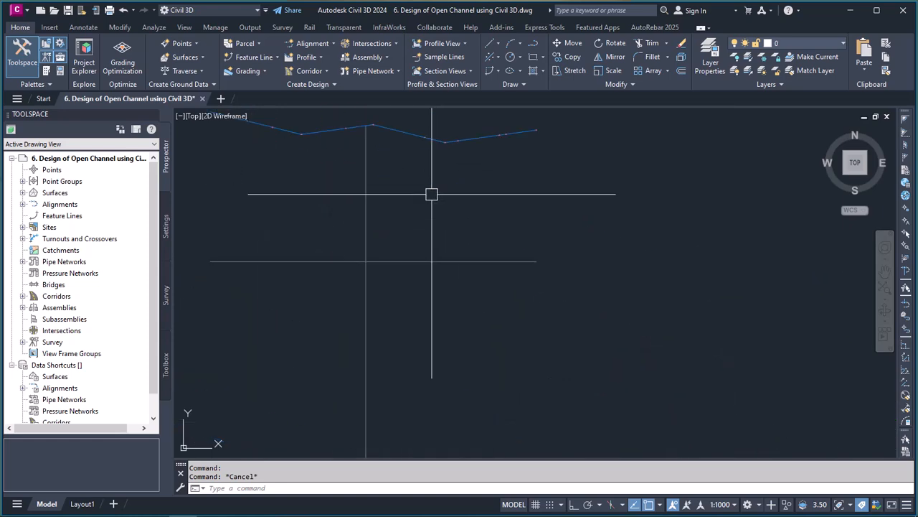
{"action": "scroll", "coordinate": [430, 192], "scroll_direction": "down", "scroll_amount": 6}
Step: Run Add Crossings To Profile View from the Channel 01 profile view and select the Road L04 alignment as the crossing object
{"action": "left_click", "coordinate": [462, 298]}
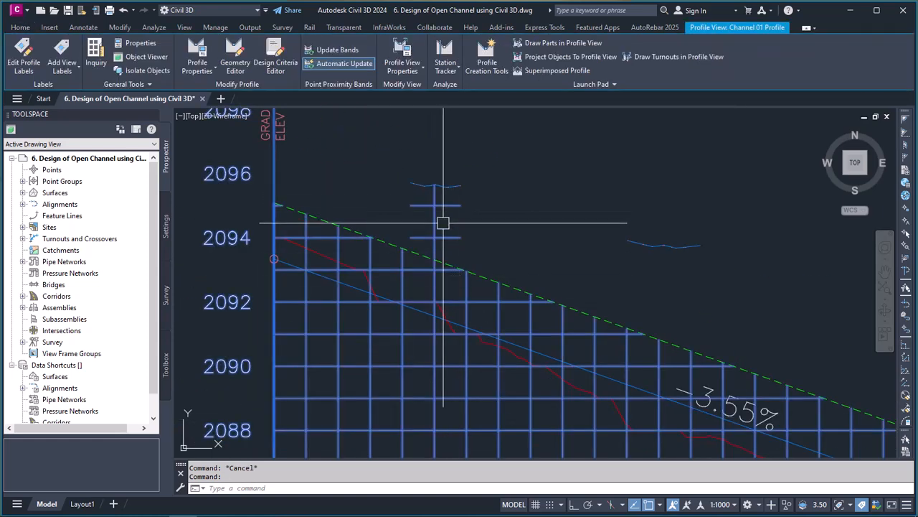
{"action": "scroll", "coordinate": [440, 222], "scroll_direction": "down", "scroll_amount": 6}
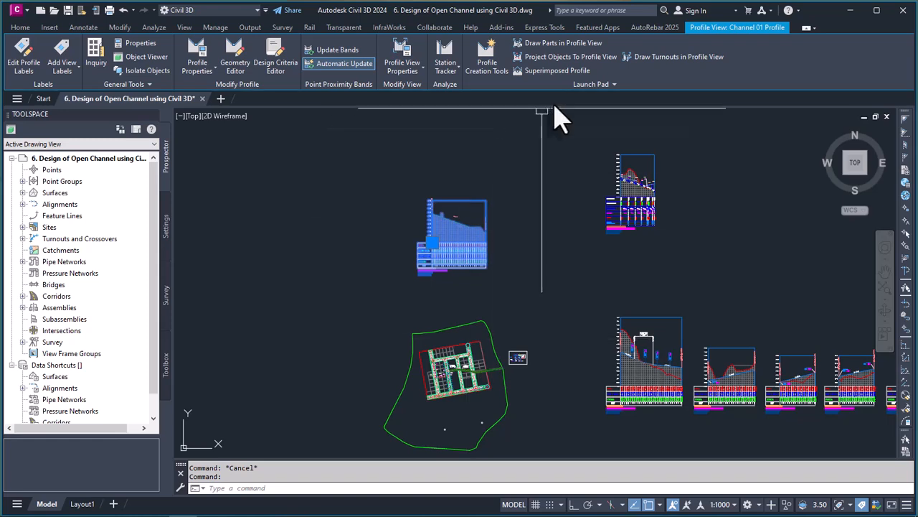
{"action": "left_click", "coordinate": [592, 84]}
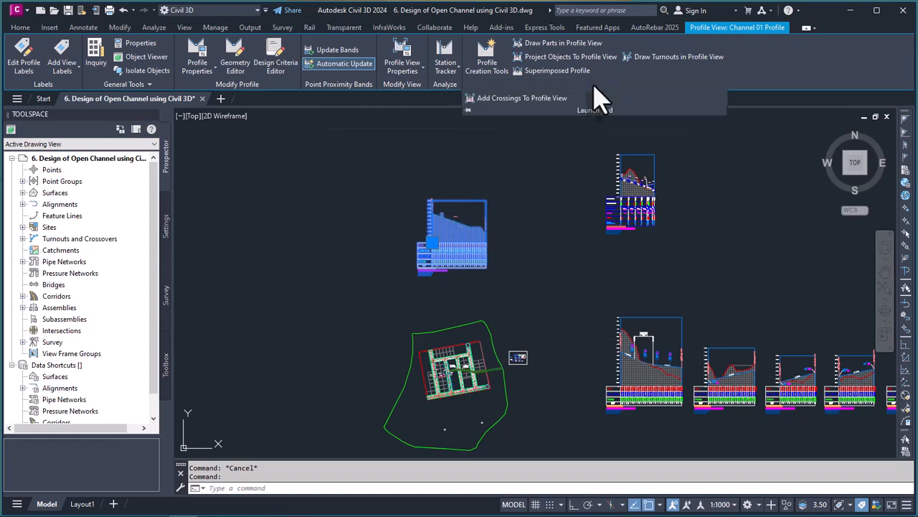
{"action": "left_click", "coordinate": [508, 100]}
{"action": "scroll", "coordinate": [513, 442], "scroll_direction": "up", "scroll_amount": 3}
{"action": "scroll", "coordinate": [524, 273], "scroll_direction": "up", "scroll_amount": 5}
{"action": "scroll", "coordinate": [460, 218], "scroll_direction": "up", "scroll_amount": 3}
{"action": "scroll", "coordinate": [377, 246], "scroll_direction": "up", "scroll_amount": 3}
{"action": "scroll", "coordinate": [385, 272], "scroll_direction": "up", "scroll_amount": 3}
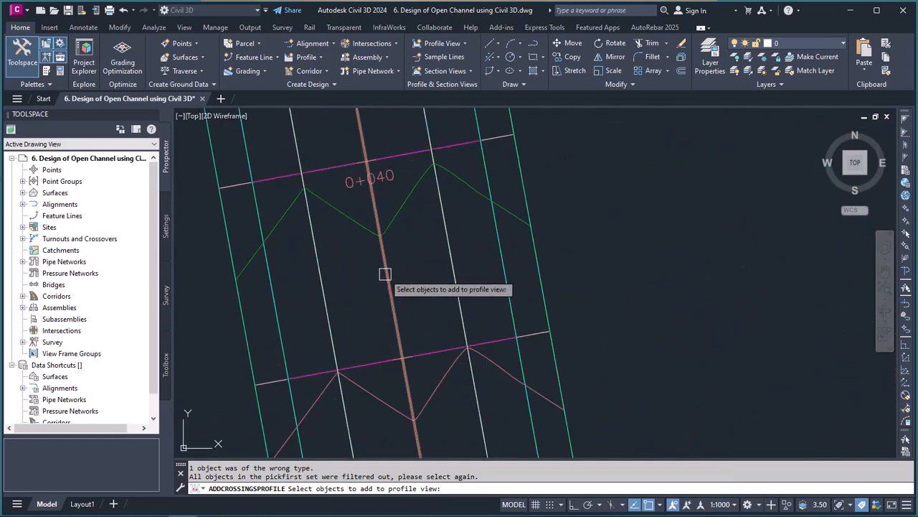
{"action": "left_click", "coordinate": [386, 274]}
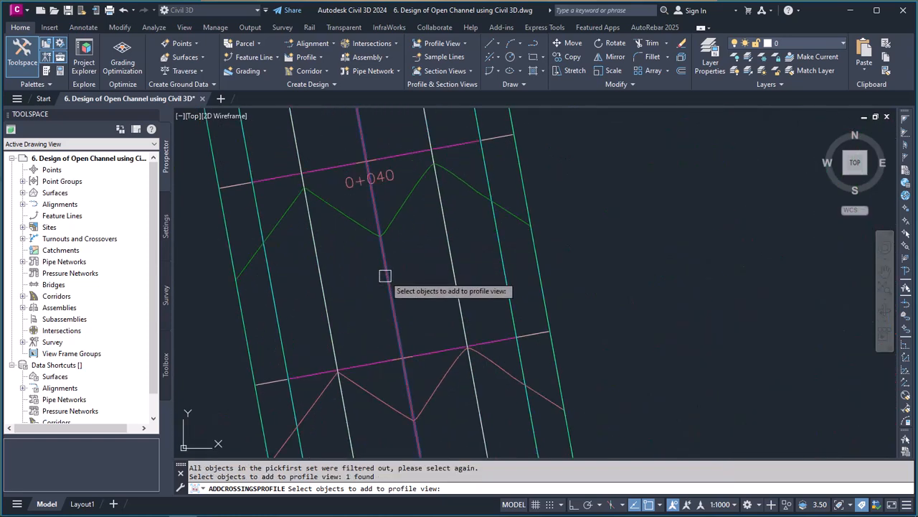
{"action": "key", "text": "Return"}
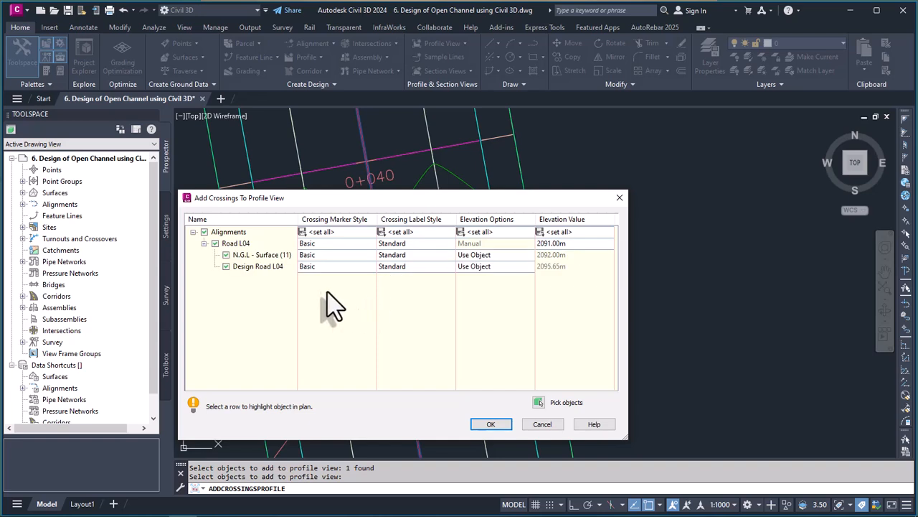
Step: Exclude N.G.L - Surface (11) and give Design Road L04 the Basic X marker style and ENF_05-Crossing Line label style
{"action": "left_click", "coordinate": [226, 255]}
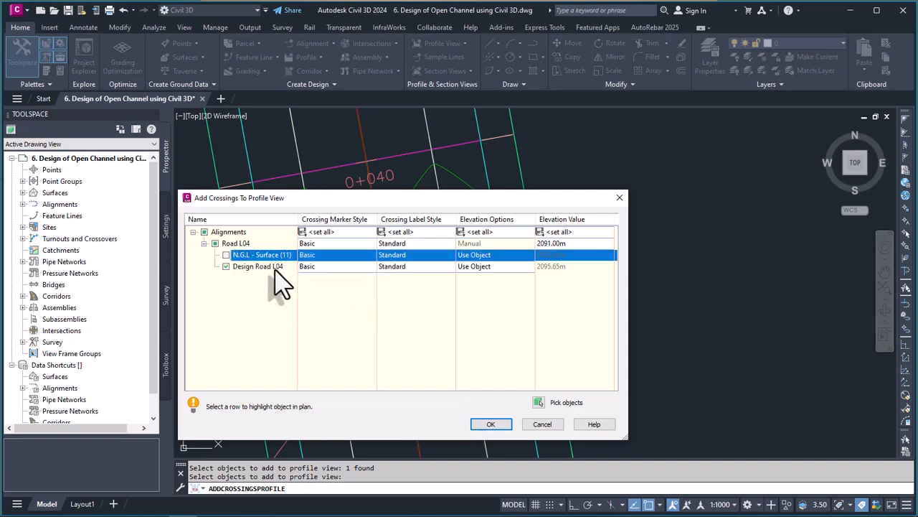
{"action": "left_click", "coordinate": [345, 265]}
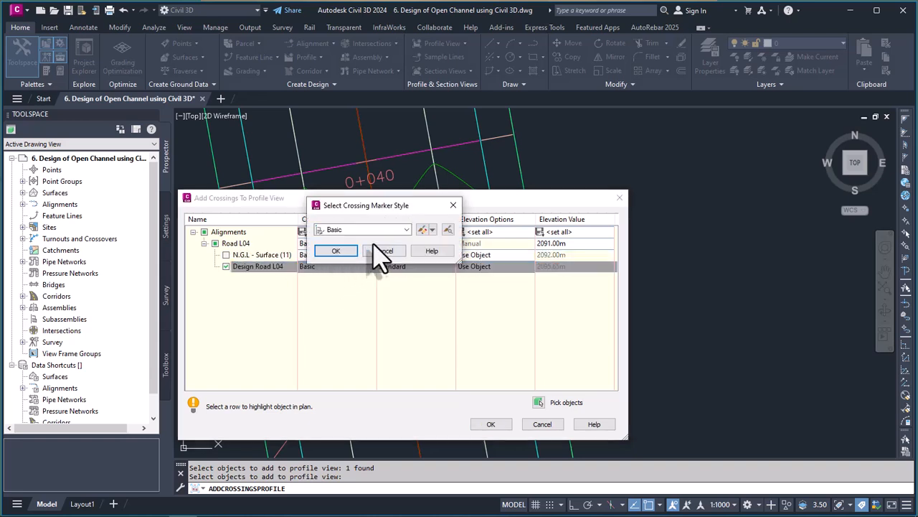
{"action": "left_click", "coordinate": [395, 229]}
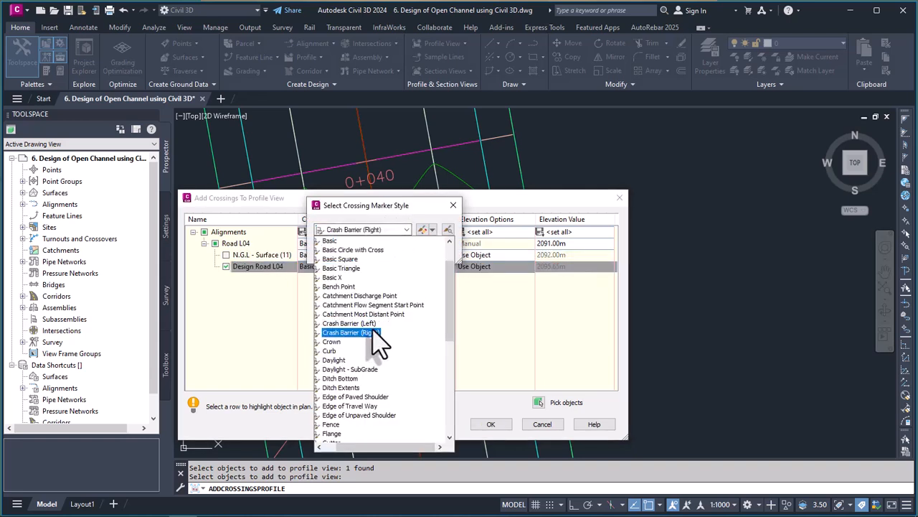
{"action": "left_click", "coordinate": [338, 277]}
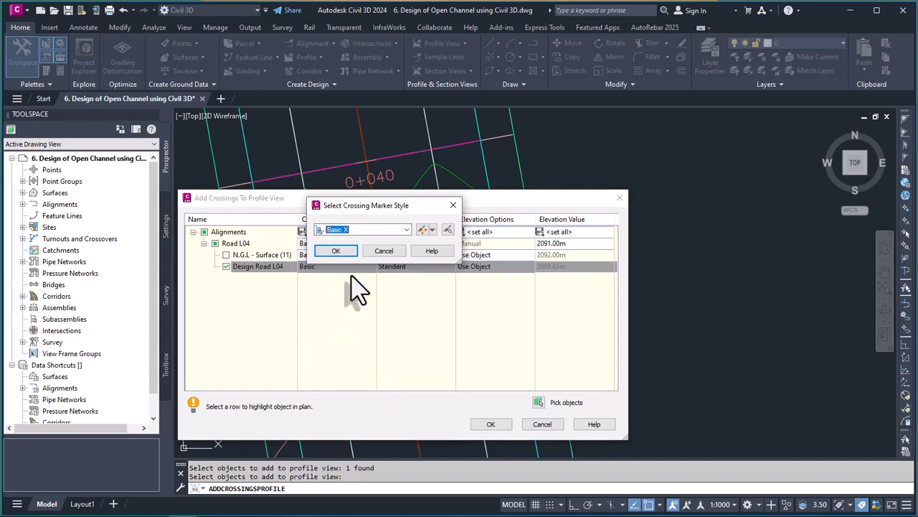
{"action": "left_click", "coordinate": [336, 251]}
{"action": "left_click", "coordinate": [448, 266]}
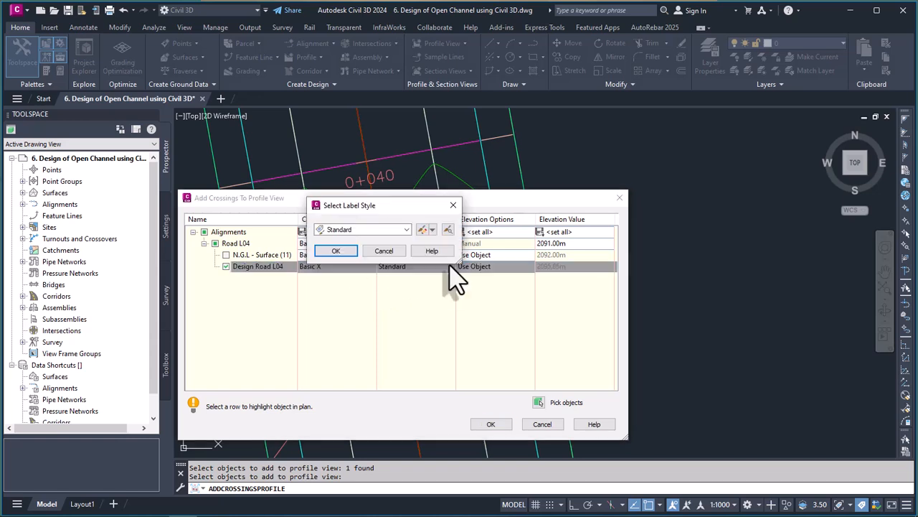
{"action": "left_click", "coordinate": [396, 231]}
{"action": "left_click", "coordinate": [381, 250]}
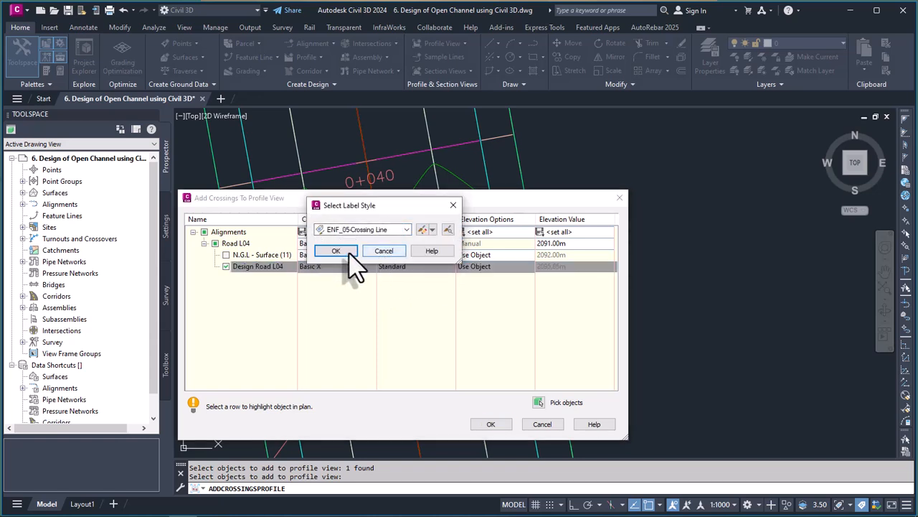
{"action": "left_click", "coordinate": [347, 251]}
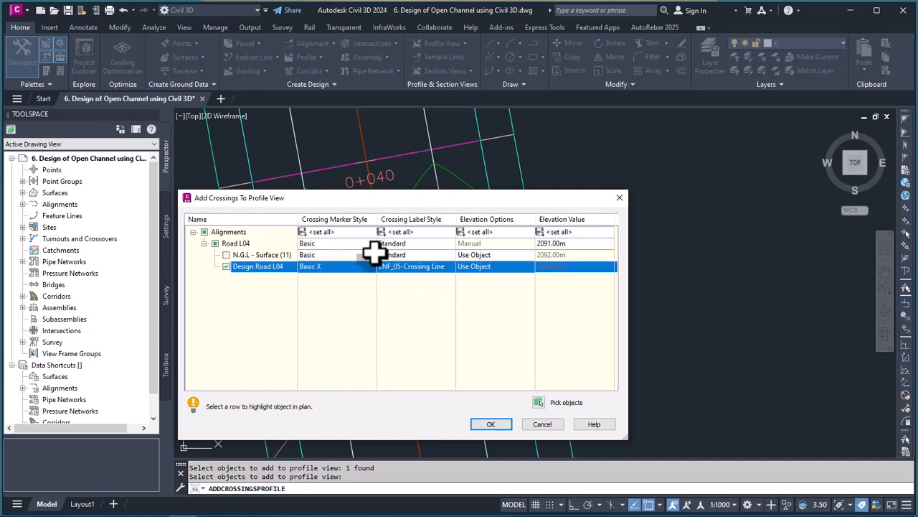
Step: Set the Road L04 alignment's crossing marker style to _No Display and its crossing label style to <none>
{"action": "left_click", "coordinate": [334, 244]}
{"action": "left_click", "coordinate": [404, 230]}
{"action": "scroll", "coordinate": [349, 261], "scroll_direction": "up", "scroll_amount": 2}
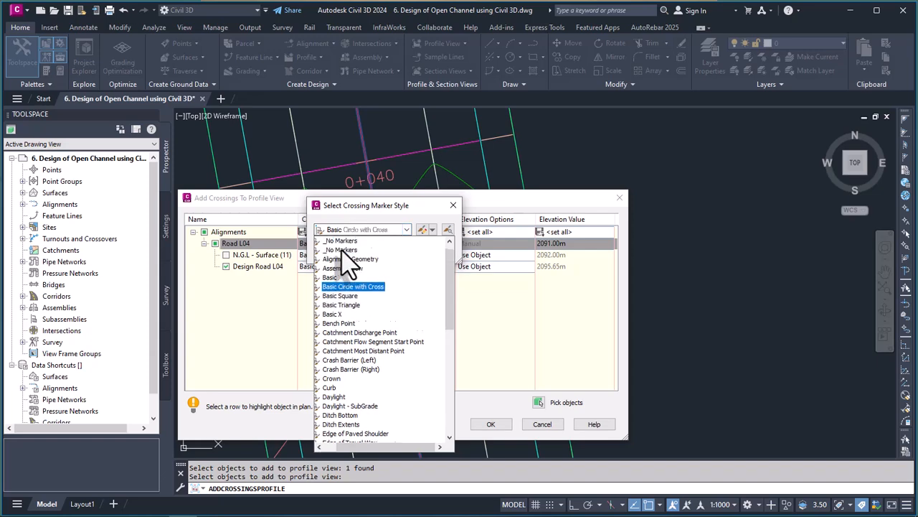
{"action": "left_click", "coordinate": [344, 241]}
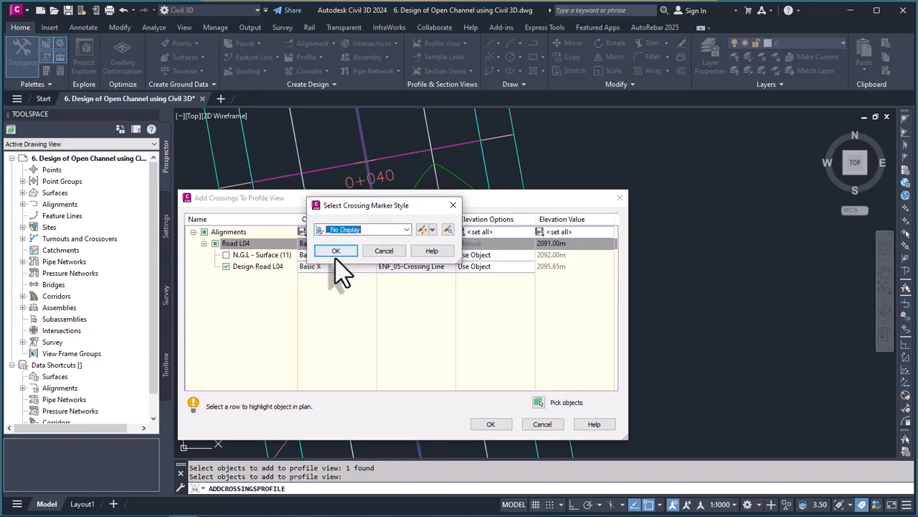
{"action": "left_click", "coordinate": [336, 251]}
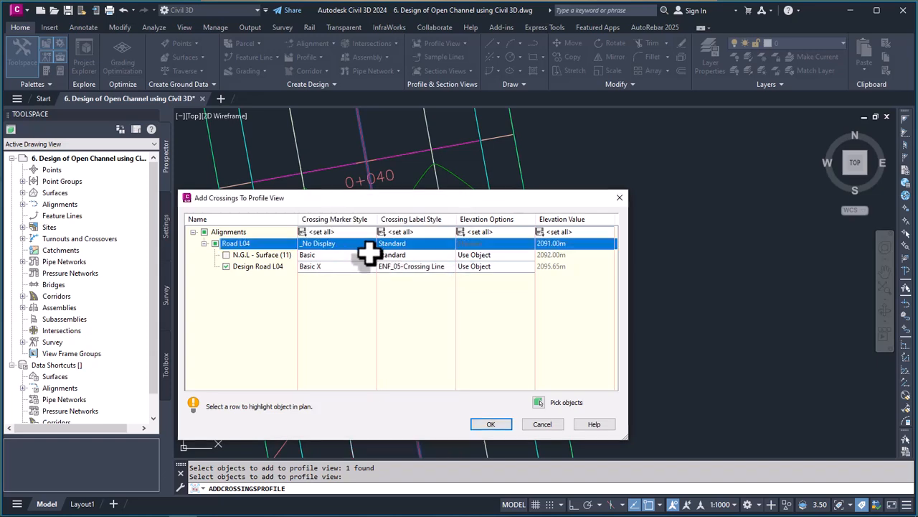
{"action": "left_click", "coordinate": [438, 245]}
{"action": "left_click", "coordinate": [406, 229]}
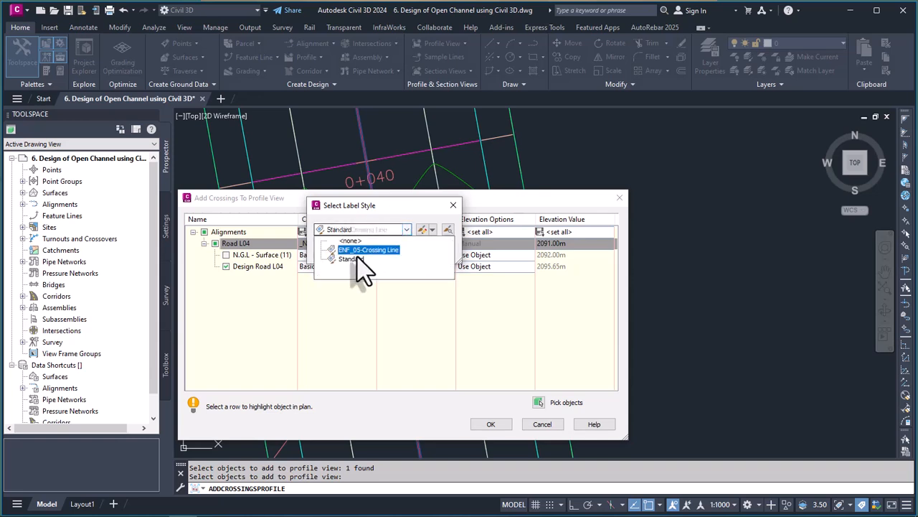
{"action": "left_click", "coordinate": [361, 241]}
{"action": "left_click", "coordinate": [343, 252]}
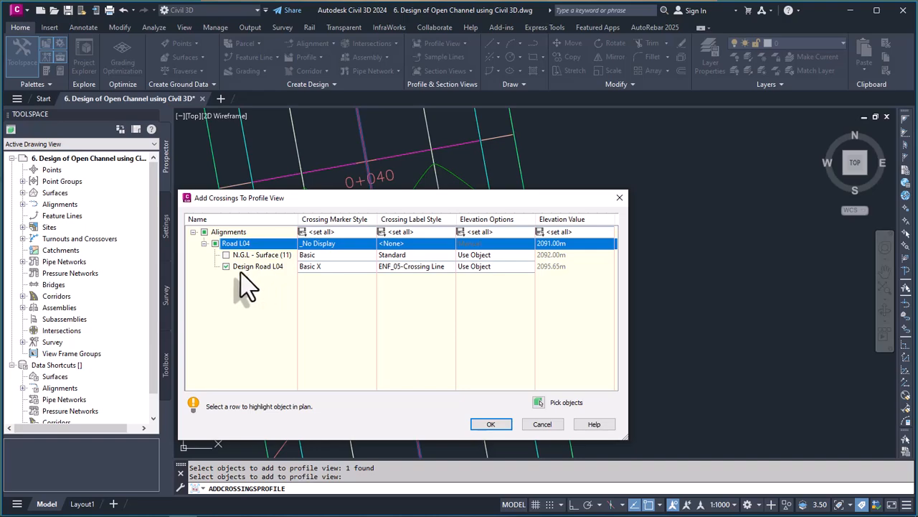
Step: Apply the Road L04 crossing to the Channel 01 profile view and check its new label
{"action": "left_click", "coordinate": [491, 424]}
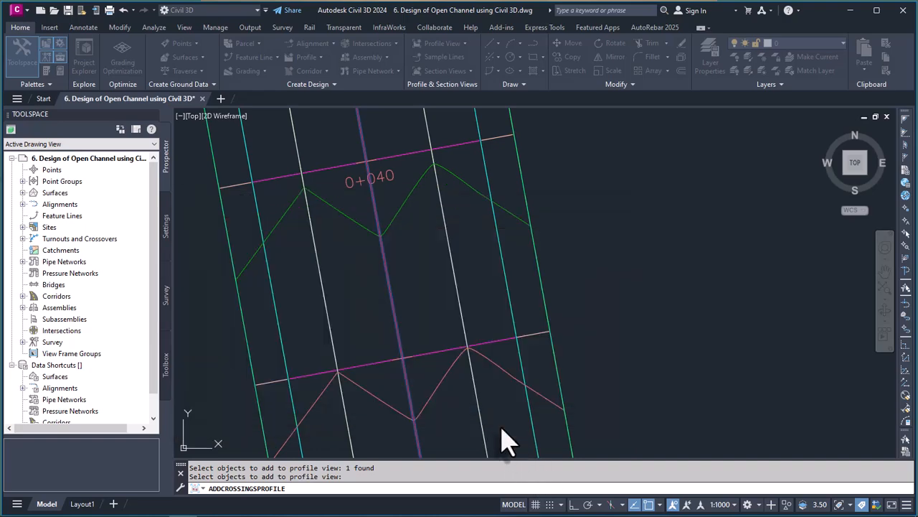
{"action": "scroll", "coordinate": [495, 379], "scroll_direction": "down", "scroll_amount": 10}
{"action": "scroll", "coordinate": [466, 143], "scroll_direction": "down", "scroll_amount": 4}
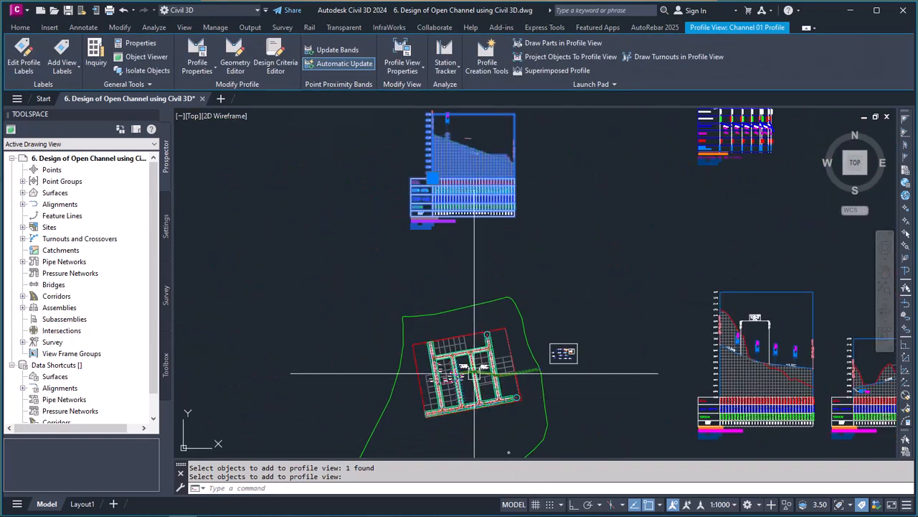
{"action": "scroll", "coordinate": [451, 167], "scroll_direction": "up", "scroll_amount": 7}
{"action": "scroll", "coordinate": [431, 316], "scroll_direction": "up", "scroll_amount": 3}
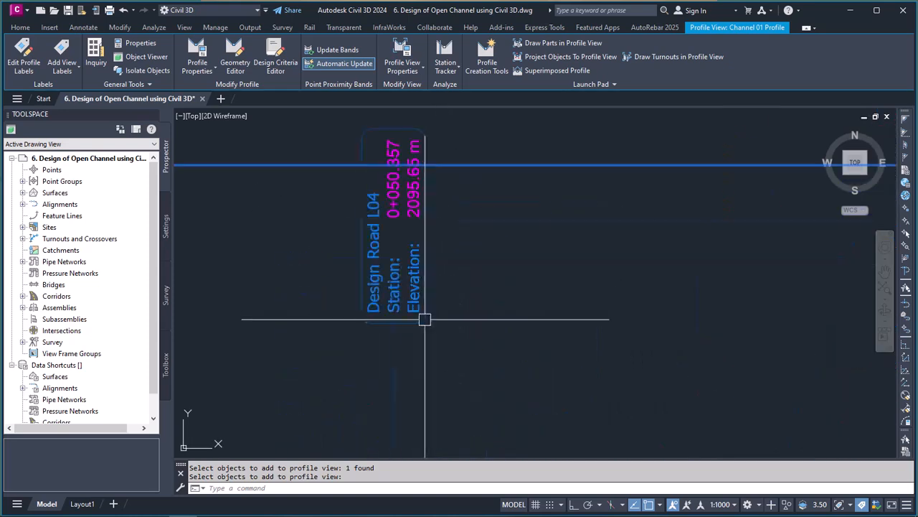
{"action": "scroll", "coordinate": [506, 301], "scroll_direction": "down", "scroll_amount": 3}
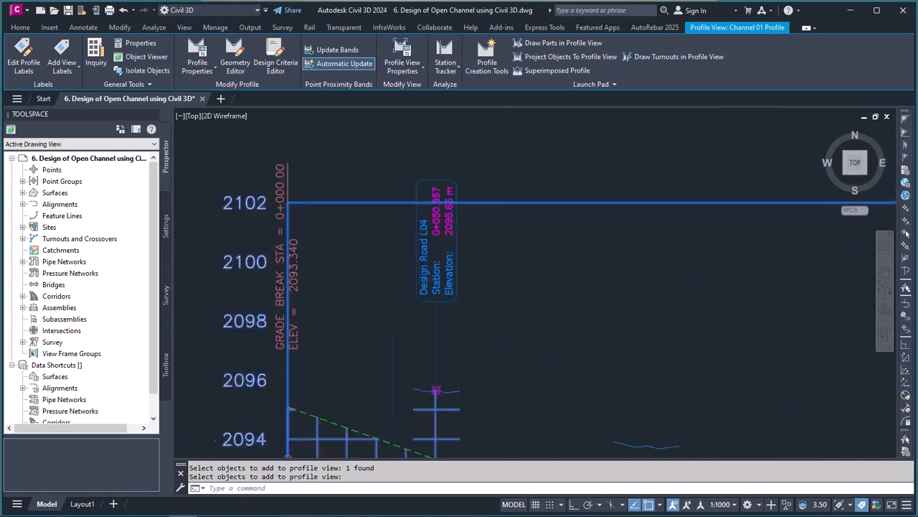
{"action": "scroll", "coordinate": [486, 330], "scroll_direction": "up", "scroll_amount": 3}
Step: Move the Design Road L04 crossing label's grip to the lower end of the label and deselect it
{"action": "left_click", "coordinate": [429, 294]}
{"action": "scroll", "coordinate": [452, 293], "scroll_direction": "down", "scroll_amount": 3}
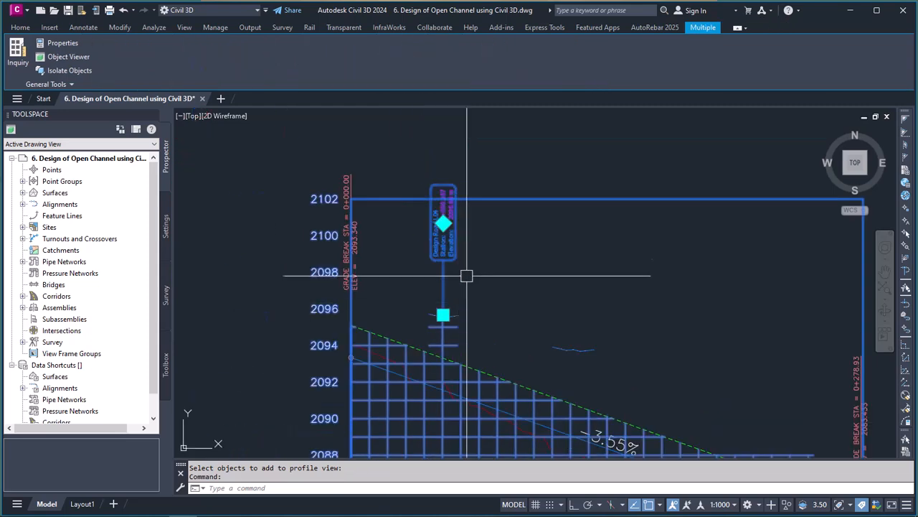
{"action": "scroll", "coordinate": [466, 256], "scroll_direction": "up", "scroll_amount": 3}
{"action": "scroll", "coordinate": [437, 316], "scroll_direction": "down", "scroll_amount": 2}
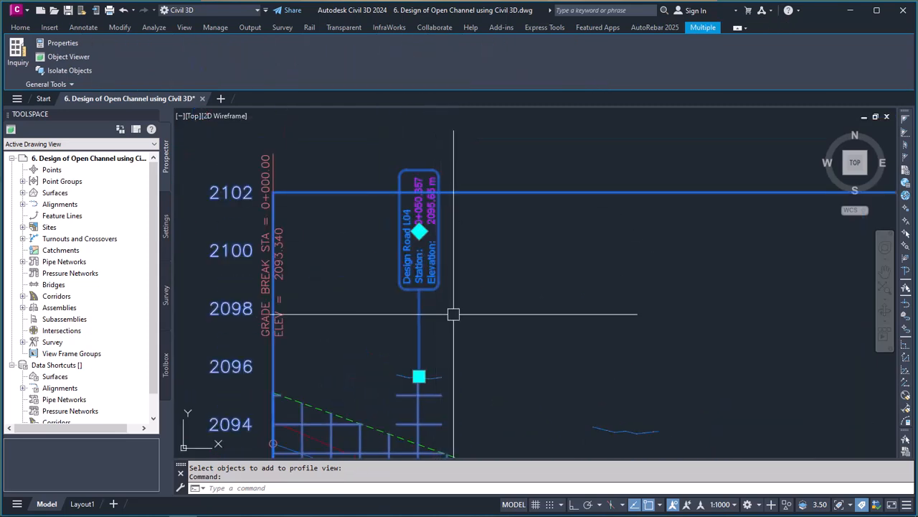
{"action": "left_click", "coordinate": [419, 231]}
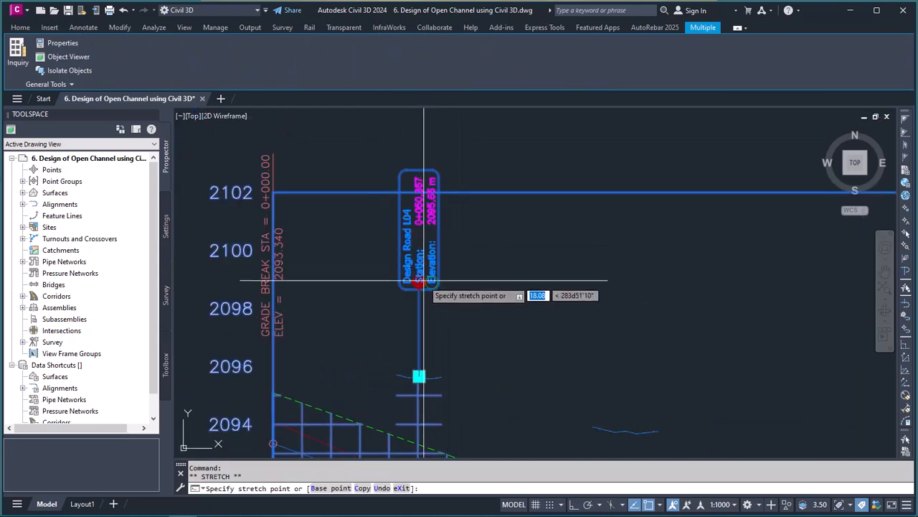
{"action": "scroll", "coordinate": [434, 277], "scroll_direction": "up", "scroll_amount": 3}
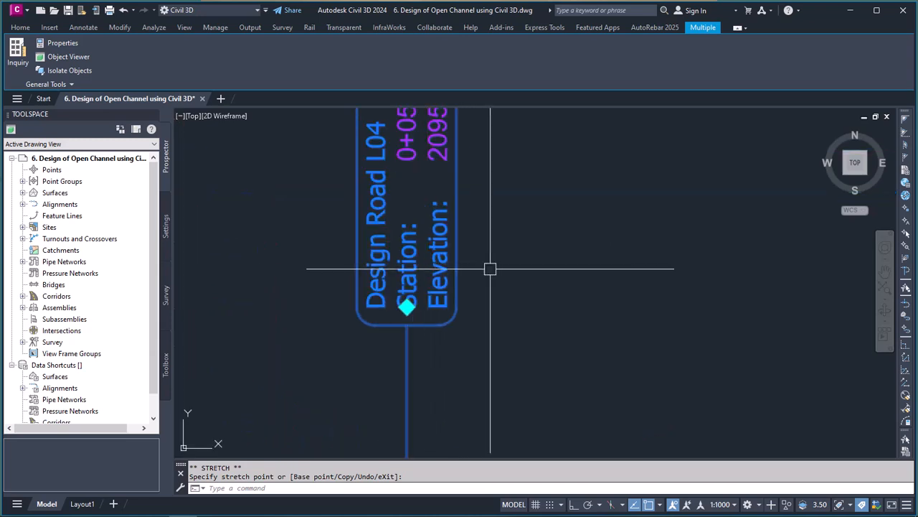
{"action": "scroll", "coordinate": [495, 301], "scroll_direction": "down", "scroll_amount": 3}
{"action": "scroll", "coordinate": [493, 312], "scroll_direction": "up", "scroll_amount": 2}
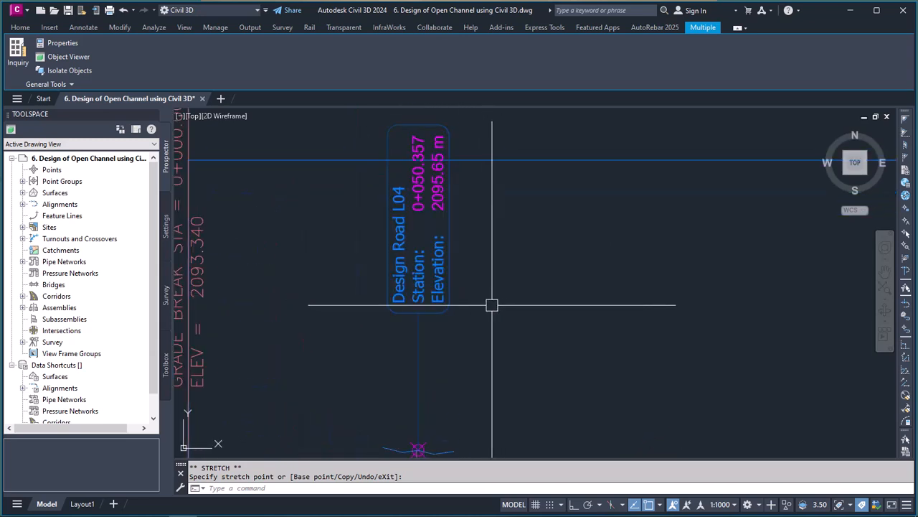
{"action": "key", "text": "Escape"}
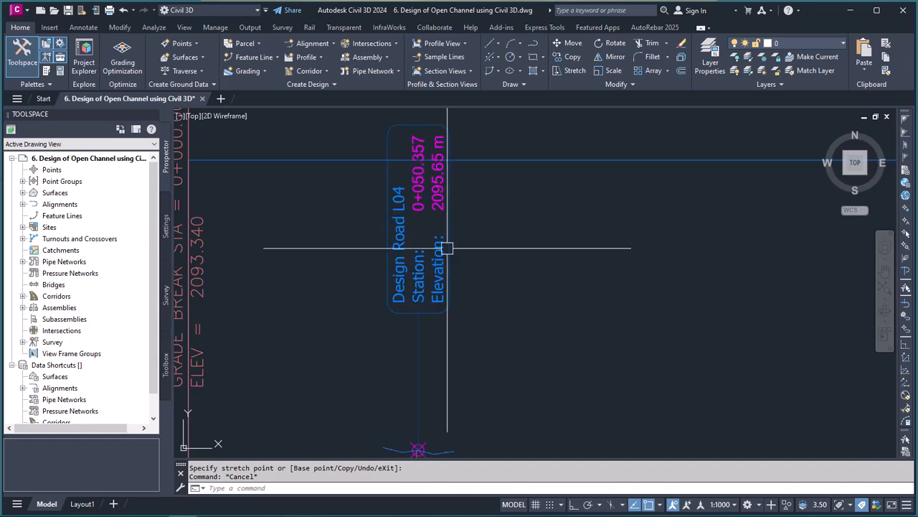
Step: Inspect the crossing marker and the Design Road L01 surface profile line it sits on
{"action": "scroll", "coordinate": [443, 212], "scroll_direction": "down", "scroll_amount": 2}
{"action": "scroll", "coordinate": [448, 346], "scroll_direction": "up", "scroll_amount": 6}
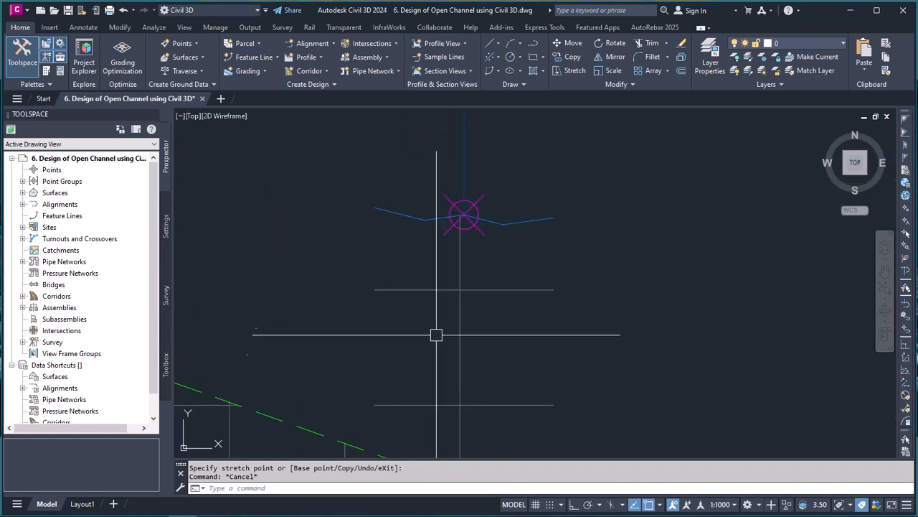
{"action": "left_click", "coordinate": [396, 259]}
{"action": "scroll", "coordinate": [480, 287], "scroll_direction": "down", "scroll_amount": 6}
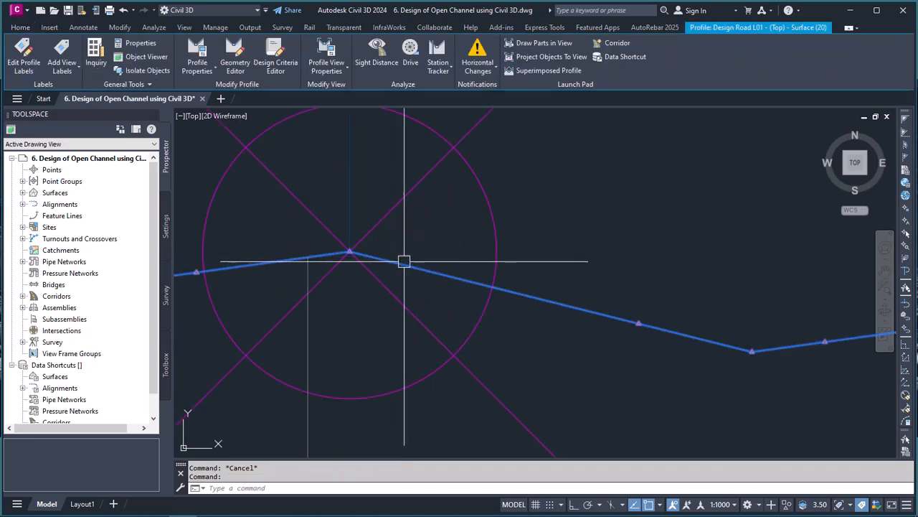
{"action": "key", "text": "Escape"}
{"action": "scroll", "coordinate": [494, 305], "scroll_direction": "up", "scroll_amount": 8}
{"action": "scroll", "coordinate": [501, 276], "scroll_direction": "down", "scroll_amount": 6}
{"action": "scroll", "coordinate": [502, 352], "scroll_direction": "up", "scroll_amount": 2}
Step: Run Add Crossings To Profile View from the Channel 01 profile view and select the Road L05 alignment as the crossing object
{"action": "left_click", "coordinate": [489, 320]}
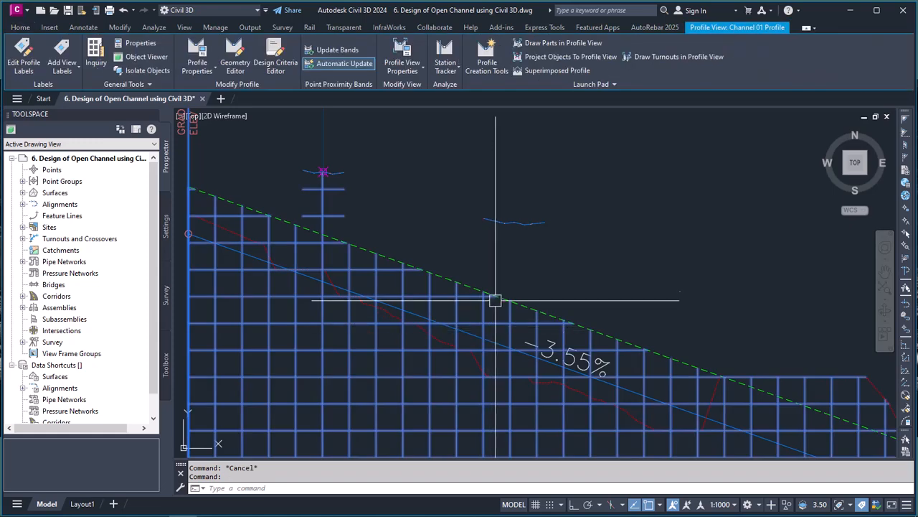
{"action": "left_click", "coordinate": [602, 88]}
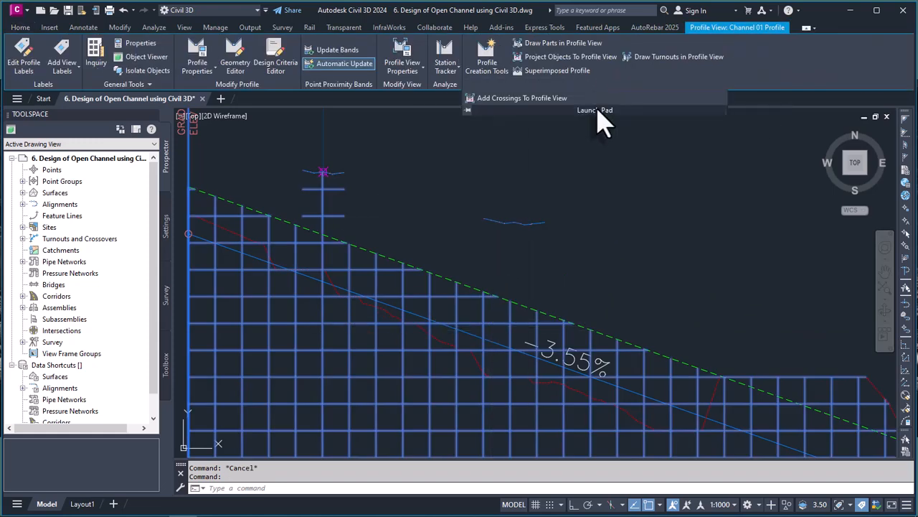
{"action": "left_click", "coordinate": [507, 99]}
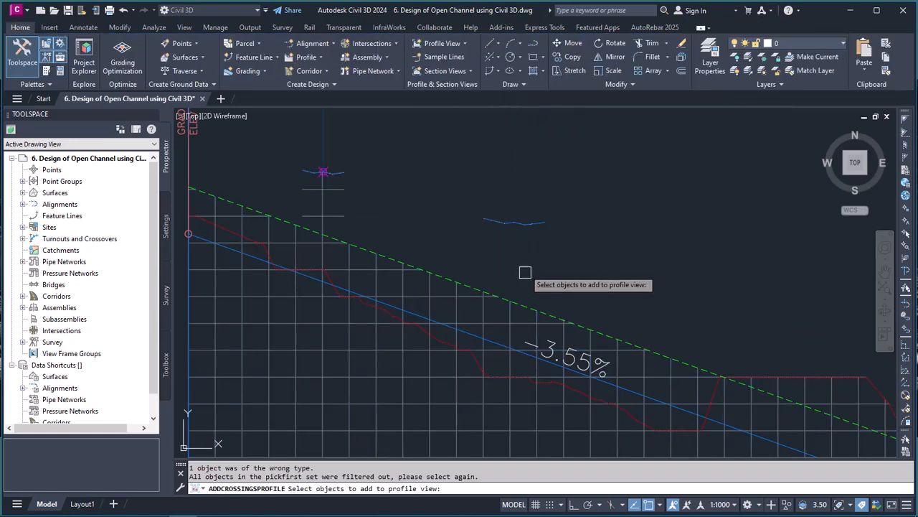
{"action": "scroll", "coordinate": [523, 244], "scroll_direction": "down", "scroll_amount": 10}
{"action": "scroll", "coordinate": [508, 335], "scroll_direction": "up", "scroll_amount": 5}
{"action": "scroll", "coordinate": [689, 393], "scroll_direction": "up", "scroll_amount": 8}
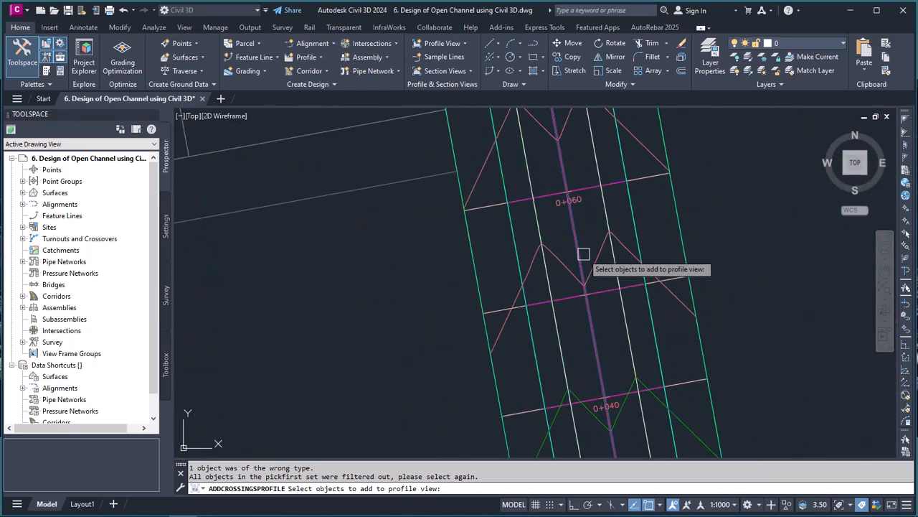
{"action": "left_click", "coordinate": [584, 254]}
{"action": "scroll", "coordinate": [559, 316], "scroll_direction": "down", "scroll_amount": 5}
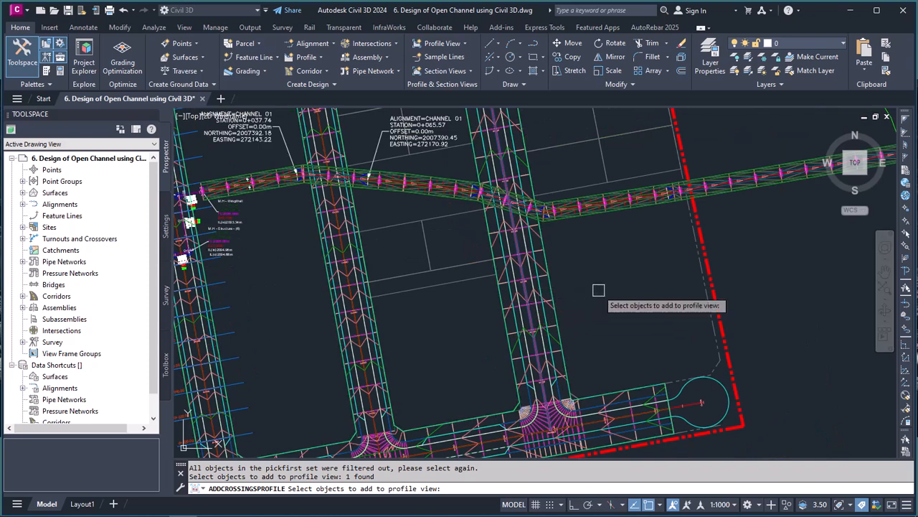
{"action": "key", "text": "Return"}
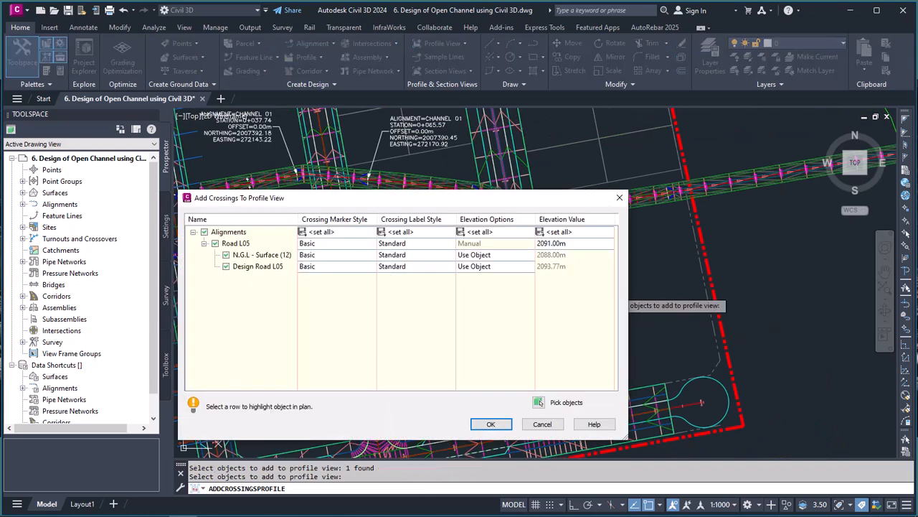
Step: Set the crossing marker style to _No Display and the crossing label style to <none> for all Road L05 entries
{"action": "left_click", "coordinate": [355, 233]}
{"action": "left_click", "coordinate": [391, 231]}
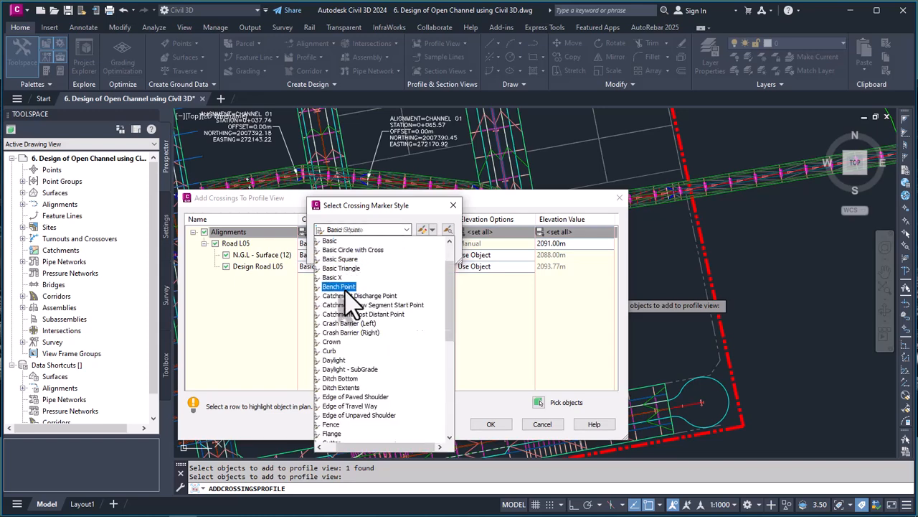
{"action": "scroll", "coordinate": [348, 284], "scroll_direction": "up", "scroll_amount": 2}
{"action": "left_click", "coordinate": [359, 247]}
{"action": "left_click", "coordinate": [348, 252]}
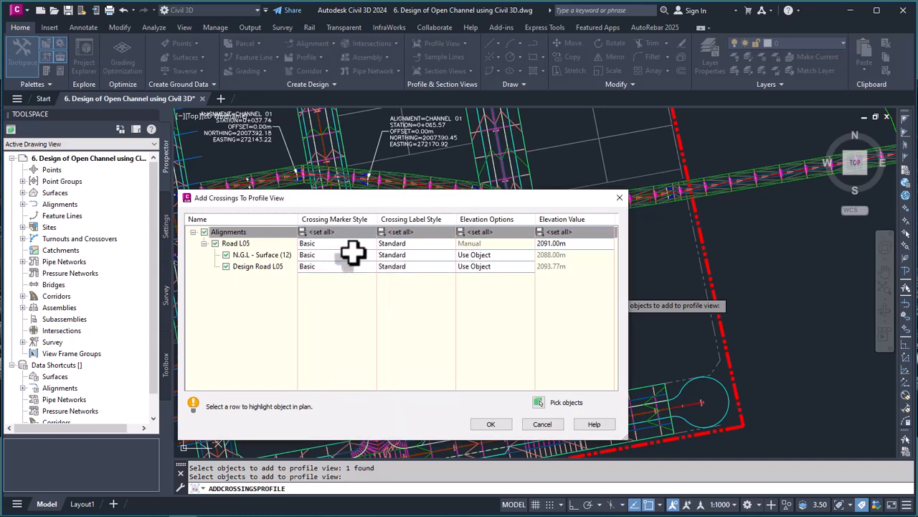
{"action": "left_click", "coordinate": [436, 233]}
{"action": "left_click", "coordinate": [409, 230]}
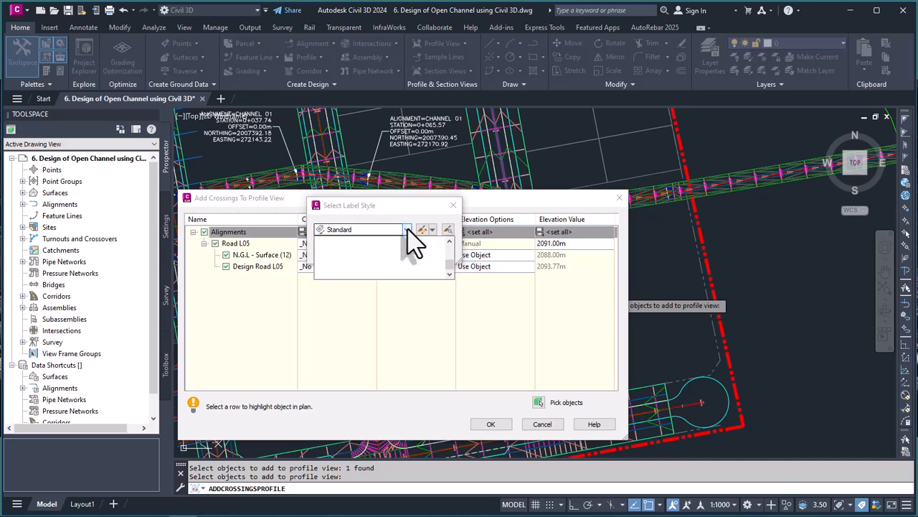
{"action": "left_click", "coordinate": [360, 241]}
{"action": "left_click", "coordinate": [337, 251]}
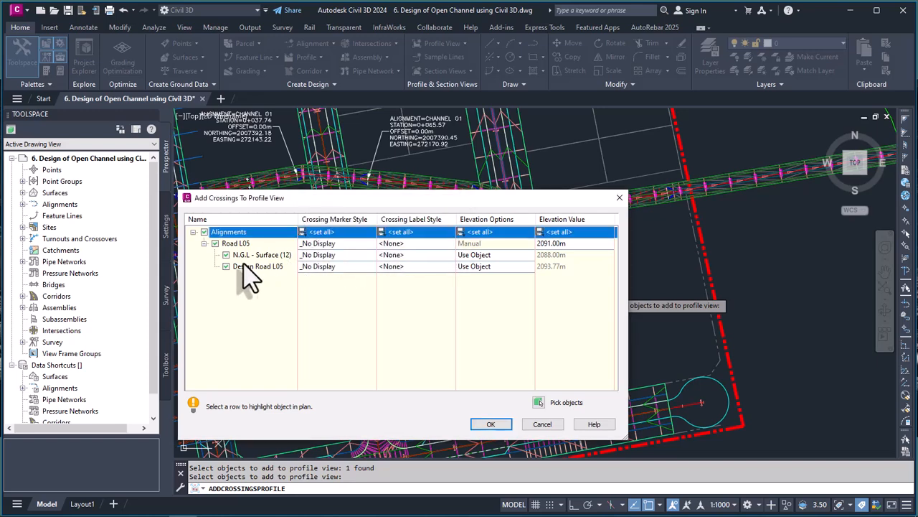
Step: Exclude N.G.L - Surface (12) and give Design Road L05 the Basic crossing marker style
{"action": "left_click", "coordinate": [226, 255]}
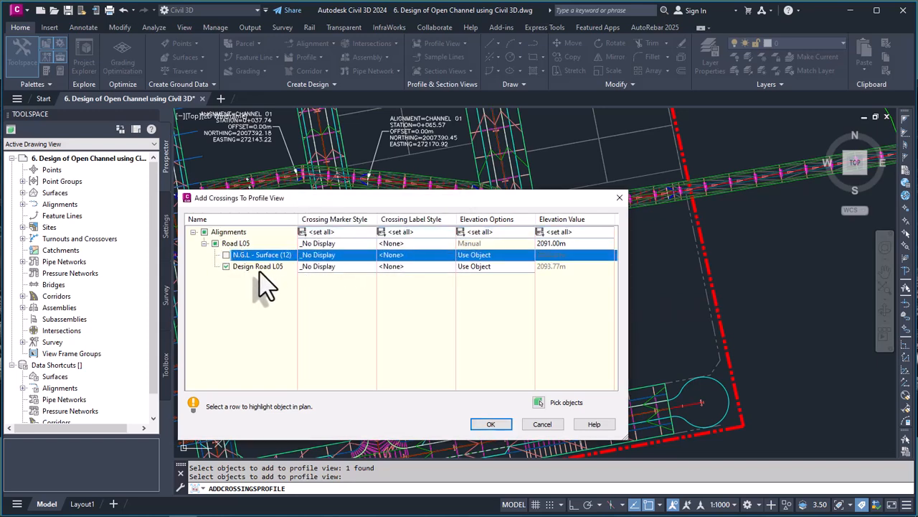
{"action": "left_click", "coordinate": [334, 267]}
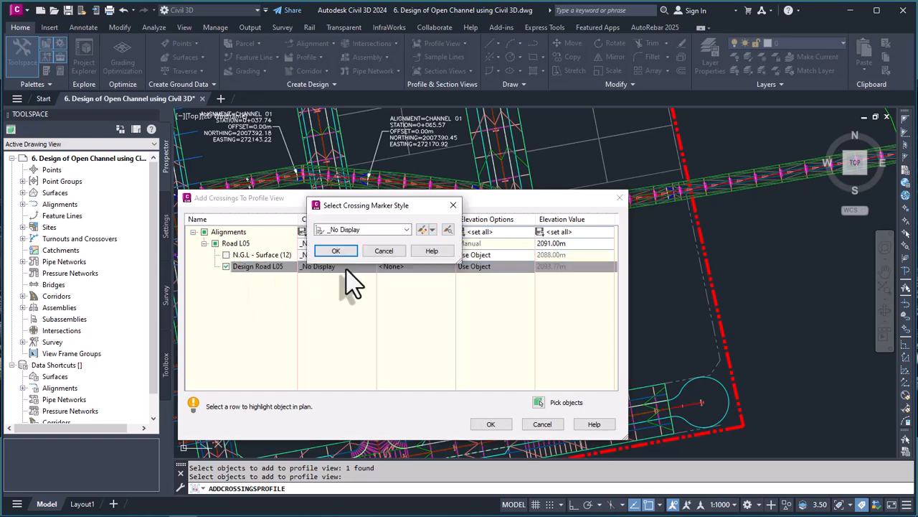
{"action": "left_click", "coordinate": [407, 230]}
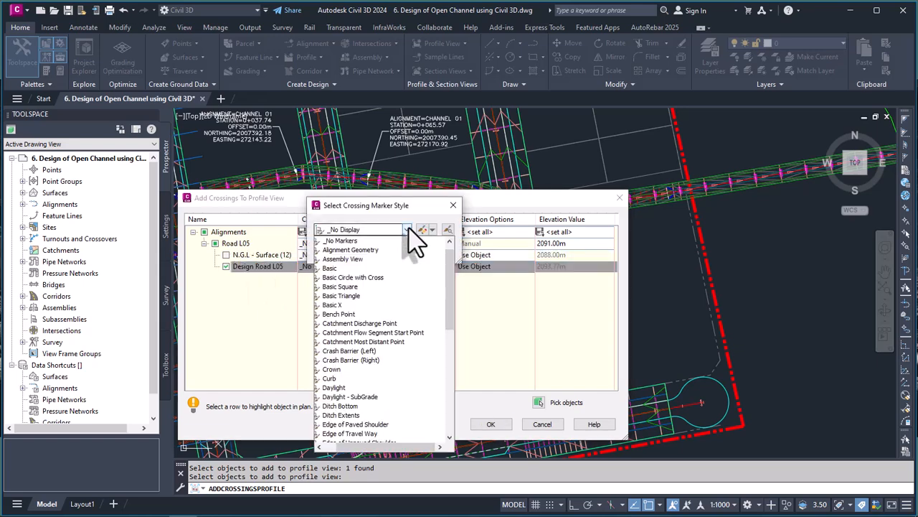
{"action": "left_click", "coordinate": [330, 267]}
{"action": "left_click", "coordinate": [336, 253]}
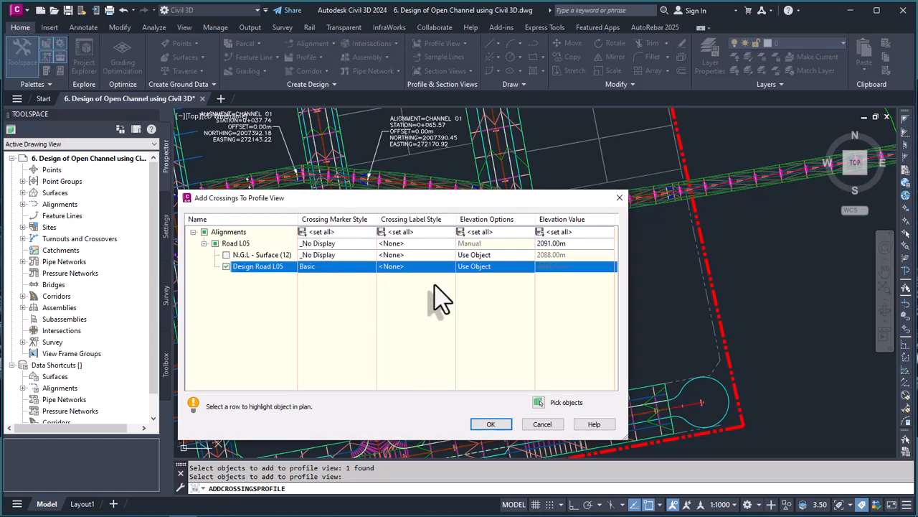
Step: Choose ENF_05-Crossing Line as the crossing label style for Design Road L05 and open that style for editing
{"action": "left_click", "coordinate": [436, 267]}
{"action": "left_click", "coordinate": [403, 231]}
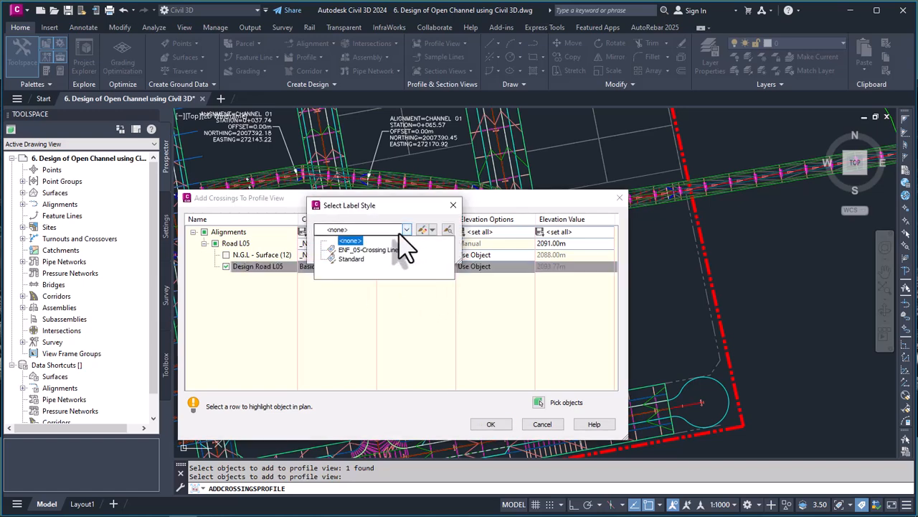
{"action": "left_click", "coordinate": [369, 251]}
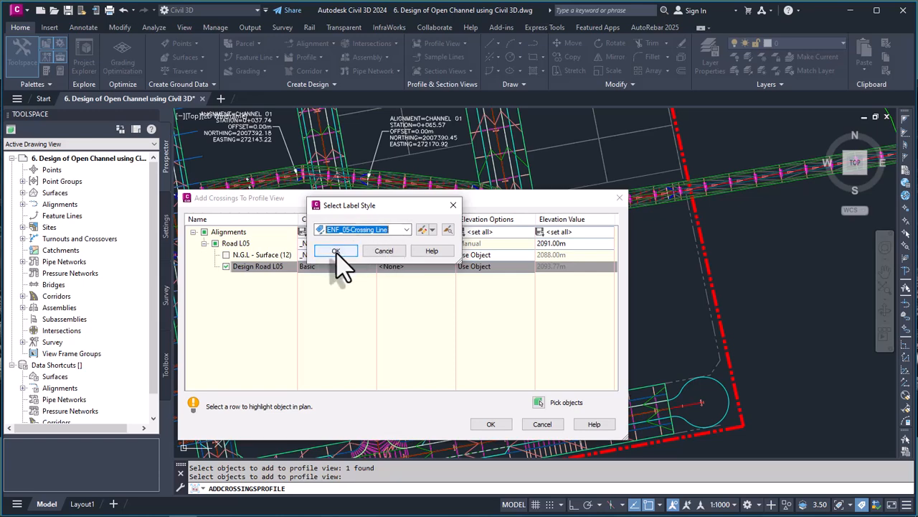
{"action": "left_click", "coordinate": [432, 229]}
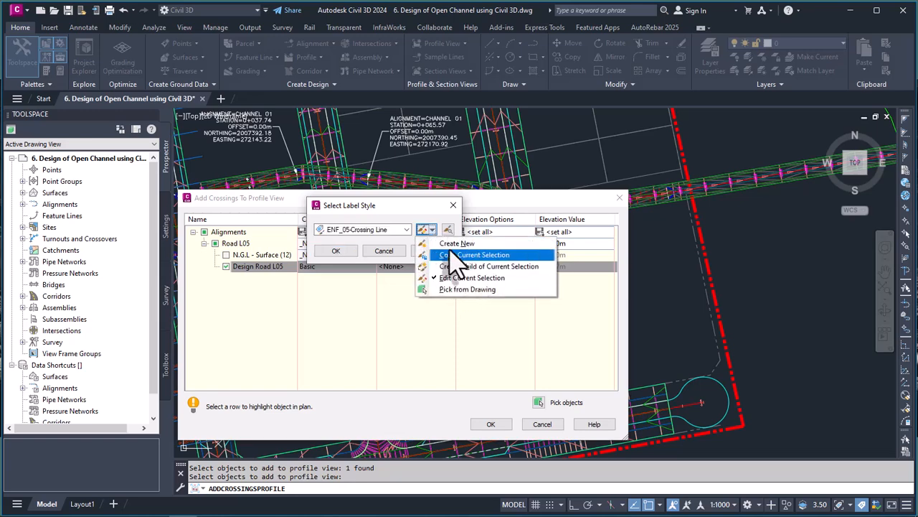
{"action": "left_click", "coordinate": [425, 232]}
{"action": "left_click", "coordinate": [423, 230]}
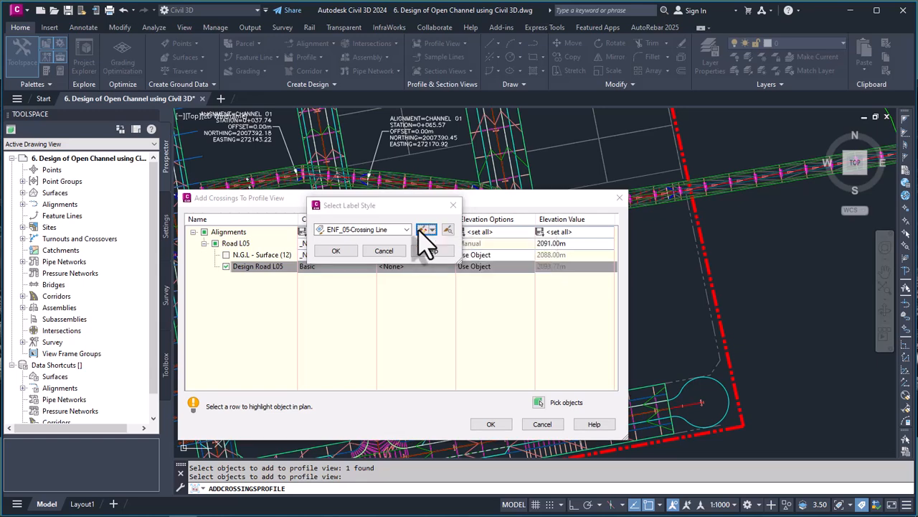
Step: Examine the preview of the ENF_05-Crossing Line label layout in the Label Style Composer
{"action": "scroll", "coordinate": [370, 190], "scroll_direction": "up", "scroll_amount": 3}
{"action": "scroll", "coordinate": [377, 279], "scroll_direction": "down", "scroll_amount": 3}
{"action": "scroll", "coordinate": [371, 172], "scroll_direction": "up", "scroll_amount": 3}
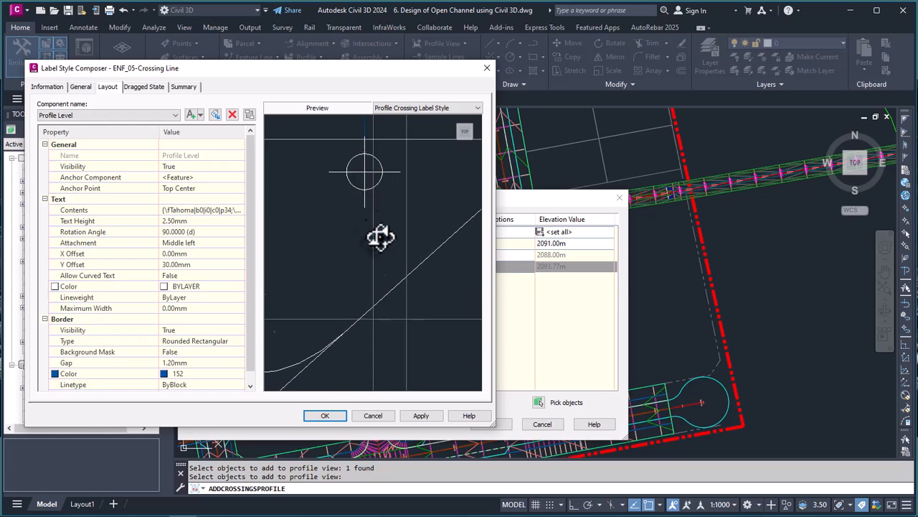
{"action": "scroll", "coordinate": [377, 226], "scroll_direction": "down", "scroll_amount": 3}
{"action": "right_click", "coordinate": [381, 242]}
{"action": "left_click", "coordinate": [403, 265]}
{"action": "left_click_drag", "start_coordinate": [381, 217], "coordinate": [392, 269]}
{"action": "scroll", "coordinate": [387, 248], "scroll_direction": "up", "scroll_amount": 7}
{"action": "scroll", "coordinate": [338, 231], "scroll_direction": "down", "scroll_amount": 9}
{"action": "scroll", "coordinate": [376, 244], "scroll_direction": "up", "scroll_amount": 6}
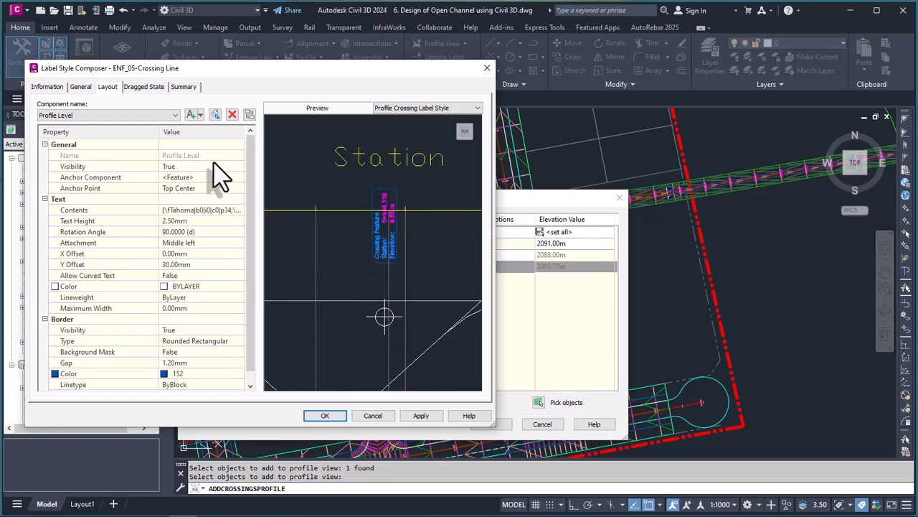
Step: Review the text contents of the Profile Level component and close the text editor without changes
{"action": "left_click", "coordinate": [239, 210]}
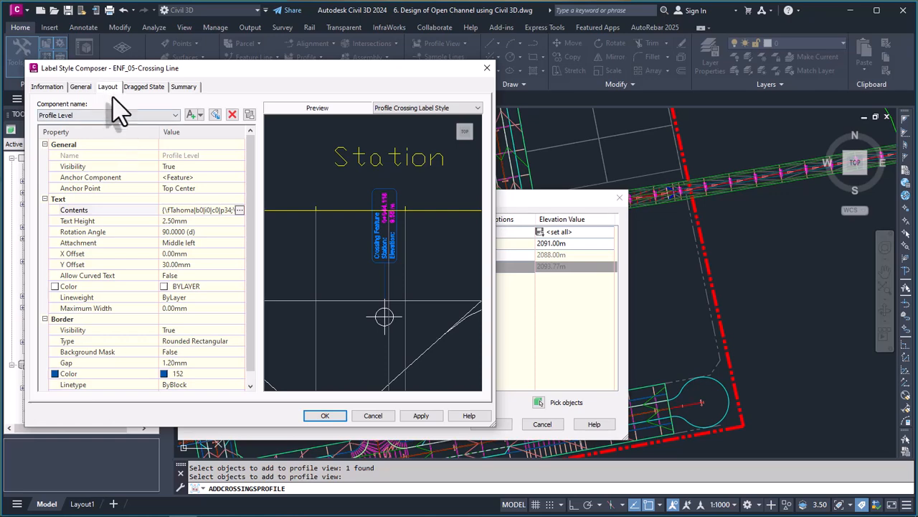
{"action": "left_click", "coordinate": [240, 210]}
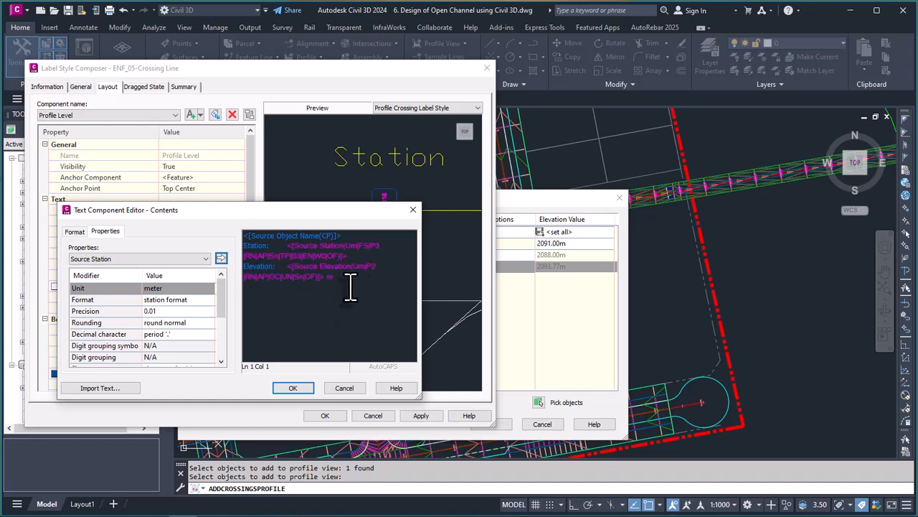
{"action": "left_click", "coordinate": [412, 212]}
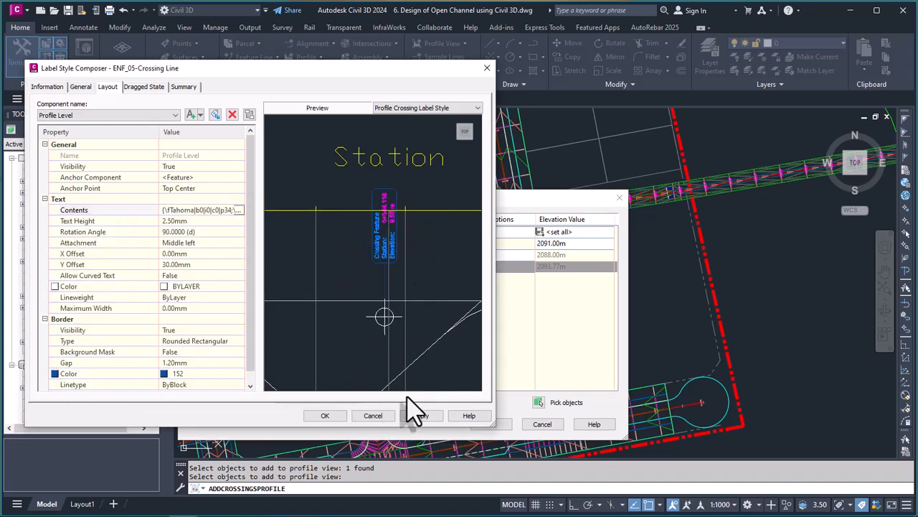
Step: Accept the ENF_05-Crossing Line label style for Design Road L05 and add the crossing to the Channel 01 profile view
{"action": "left_click", "coordinate": [325, 416]}
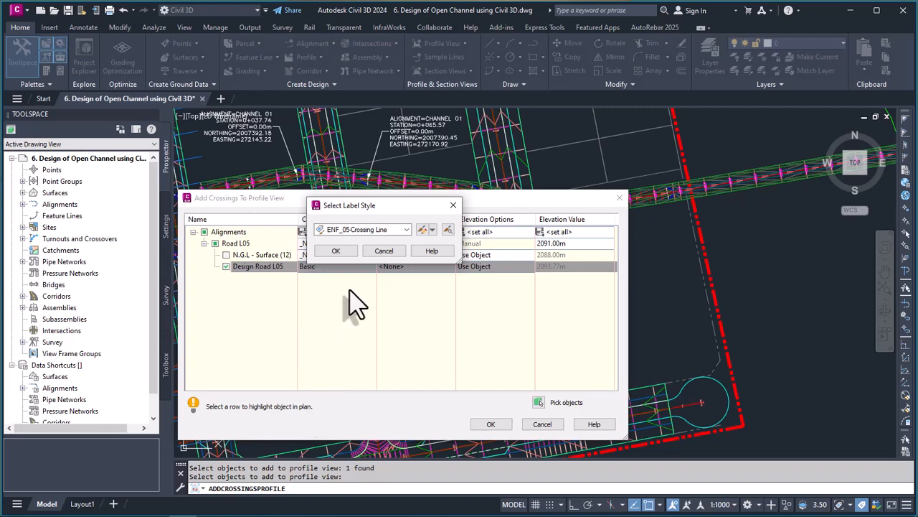
{"action": "left_click", "coordinate": [337, 252]}
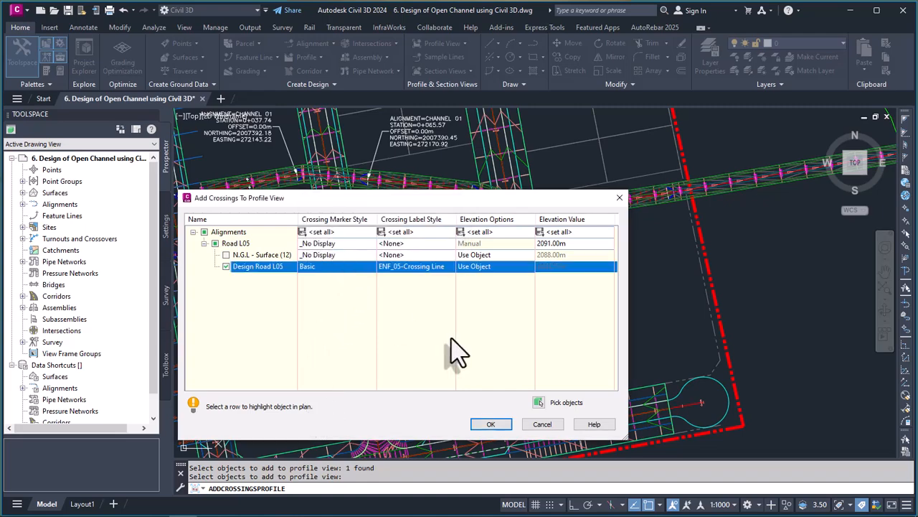
{"action": "left_click", "coordinate": [491, 424]}
{"action": "scroll", "coordinate": [493, 285], "scroll_direction": "down", "scroll_amount": 5}
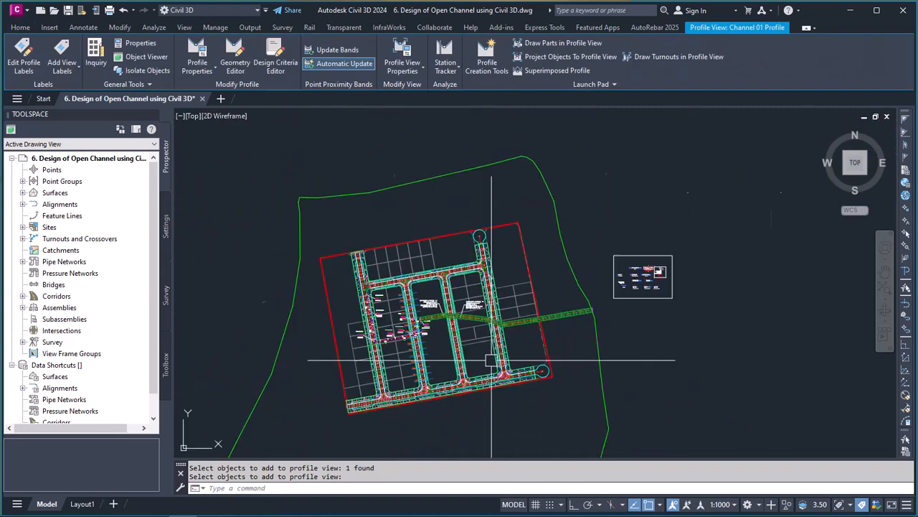
{"action": "scroll", "coordinate": [493, 284], "scroll_direction": "down", "scroll_amount": 3}
{"action": "scroll", "coordinate": [447, 145], "scroll_direction": "up", "scroll_amount": 10}
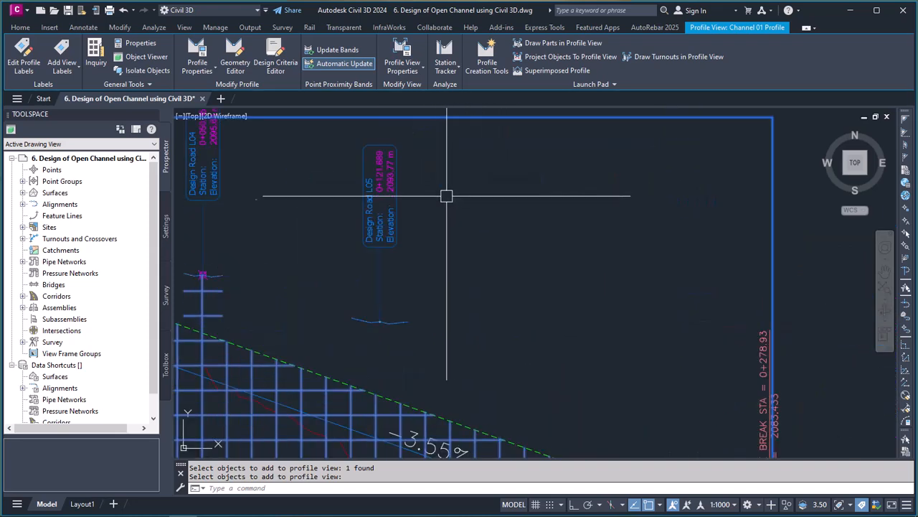
{"action": "scroll", "coordinate": [445, 208], "scroll_direction": "down", "scroll_amount": 3}
{"action": "scroll", "coordinate": [426, 219], "scroll_direction": "up", "scroll_amount": 3}
{"action": "key", "text": "Escape"}
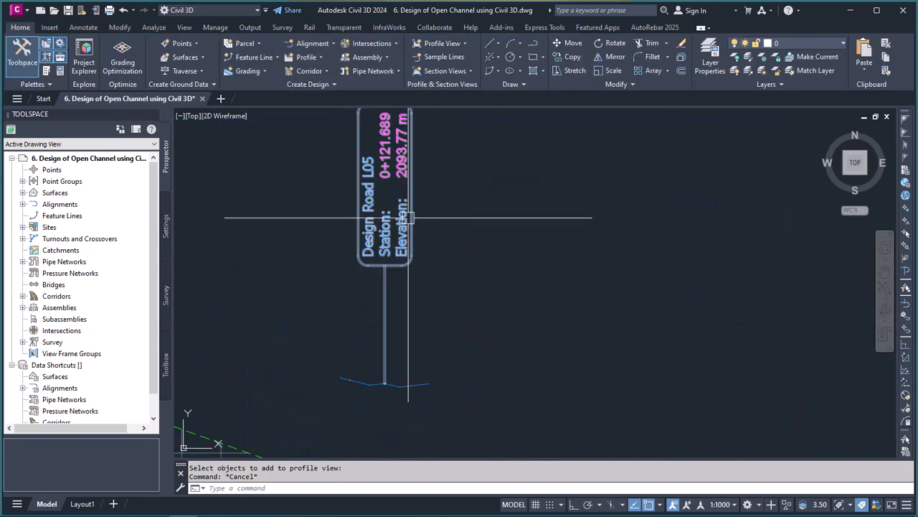
{"action": "scroll", "coordinate": [453, 232], "scroll_direction": "down", "scroll_amount": 3}
{"action": "scroll", "coordinate": [444, 244], "scroll_direction": "up", "scroll_amount": 2}
{"action": "left_click", "coordinate": [418, 266]}
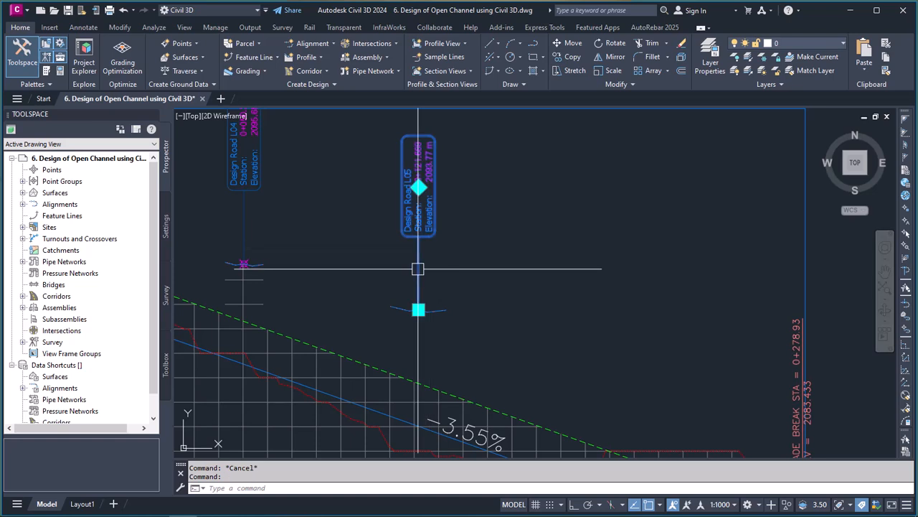
{"action": "scroll", "coordinate": [445, 212], "scroll_direction": "up", "scroll_amount": 2}
{"action": "left_click", "coordinate": [418, 188]}
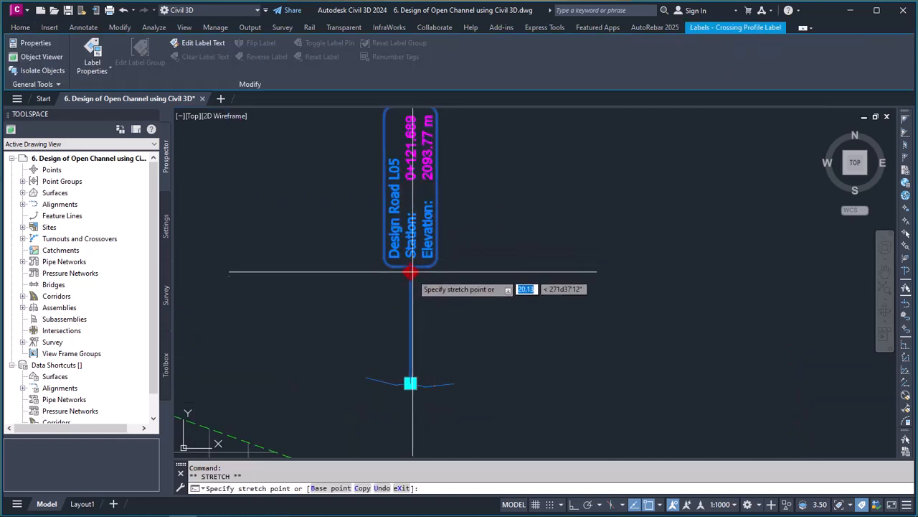
{"action": "key", "text": "Escape"}
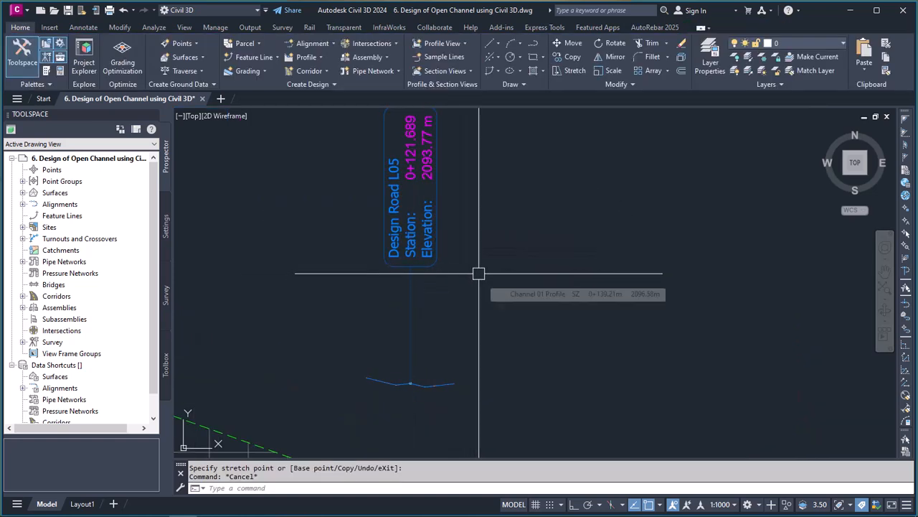
Step: Compare the crossing markers of Design Road L05 and Design Road L04 in the Channel 01 profile view
{"action": "scroll", "coordinate": [449, 193], "scroll_direction": "down", "scroll_amount": 2}
{"action": "scroll", "coordinate": [502, 236], "scroll_direction": "down", "scroll_amount": 2}
{"action": "scroll", "coordinate": [462, 292], "scroll_direction": "up", "scroll_amount": 6}
{"action": "scroll", "coordinate": [435, 248], "scroll_direction": "up", "scroll_amount": 3}
{"action": "scroll", "coordinate": [527, 281], "scroll_direction": "down", "scroll_amount": 2}
{"action": "scroll", "coordinate": [490, 283], "scroll_direction": "up", "scroll_amount": 4}
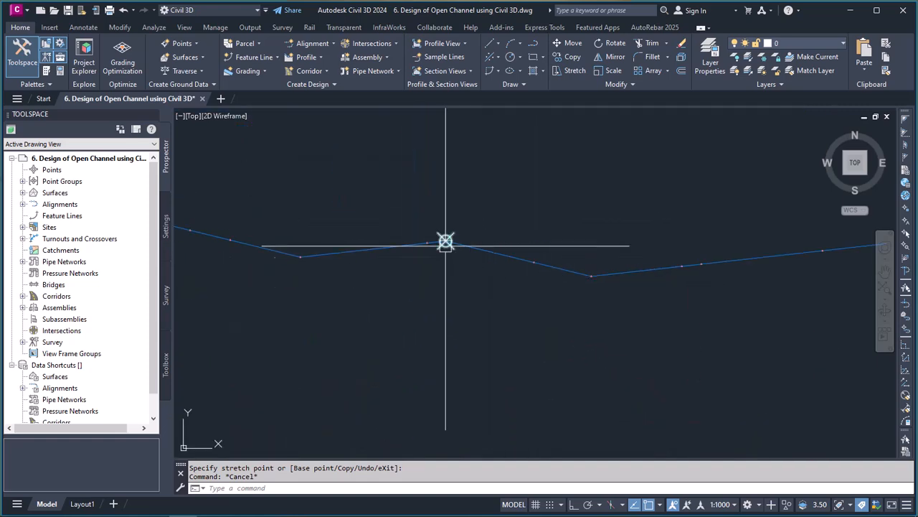
{"action": "scroll", "coordinate": [451, 244], "scroll_direction": "up", "scroll_amount": 2}
{"action": "scroll", "coordinate": [515, 255], "scroll_direction": "down", "scroll_amount": 12}
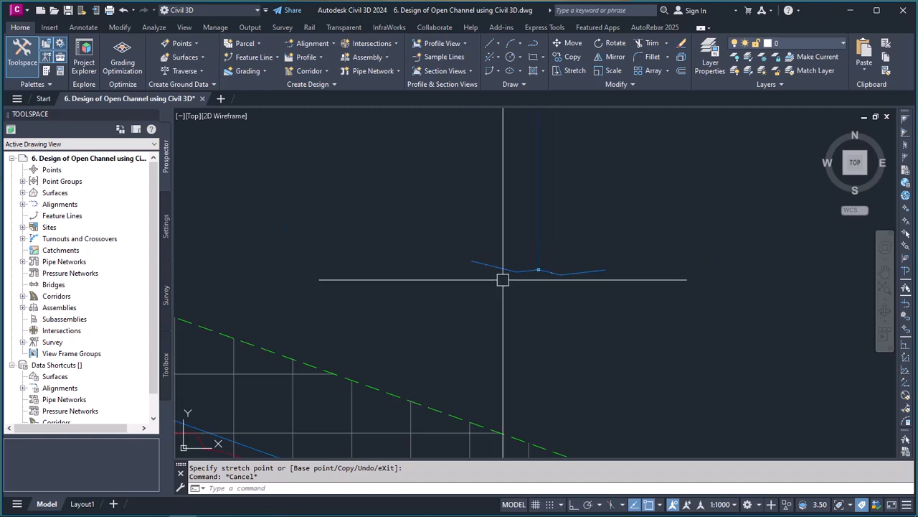
{"action": "scroll", "coordinate": [370, 215], "scroll_direction": "up", "scroll_amount": 4}
{"action": "scroll", "coordinate": [360, 240], "scroll_direction": "down", "scroll_amount": 8}
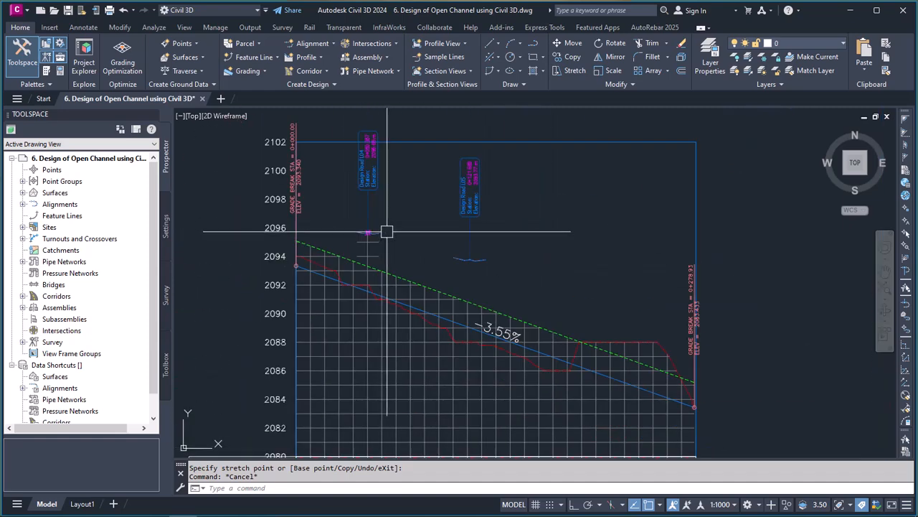
{"action": "scroll", "coordinate": [463, 311], "scroll_direction": "down", "scroll_amount": 3}
{"action": "scroll", "coordinate": [531, 291], "scroll_direction": "up", "scroll_amount": 2}
{"action": "scroll", "coordinate": [447, 181], "scroll_direction": "down", "scroll_amount": 2}
{"action": "scroll", "coordinate": [447, 181], "scroll_direction": "up", "scroll_amount": 6}
{"action": "scroll", "coordinate": [467, 205], "scroll_direction": "down", "scroll_amount": 3}
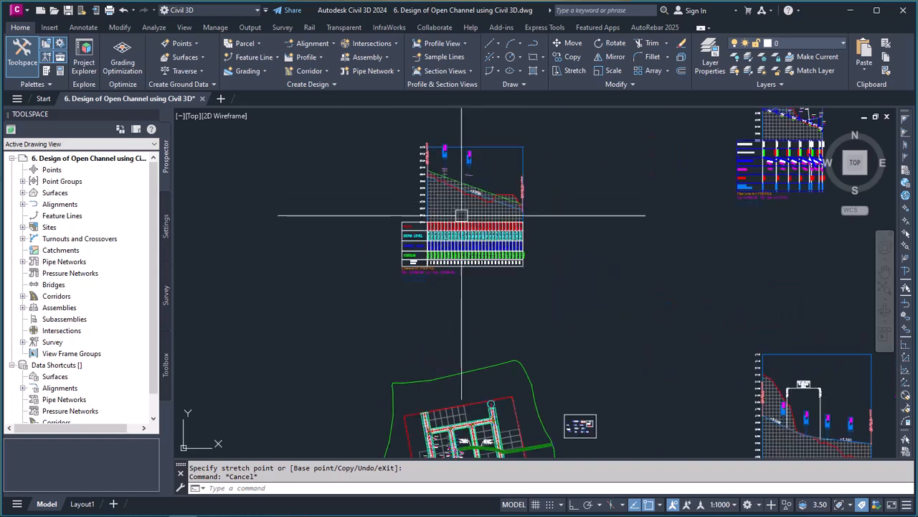
Step: In the Channel 01 profile view's properties, set the crossing marker style of Design Road L05 to Basic X and apply it
{"action": "scroll", "coordinate": [462, 205], "scroll_direction": "up", "scroll_amount": 4}
{"action": "left_click", "coordinate": [453, 206]}
{"action": "scroll", "coordinate": [465, 279], "scroll_direction": "down", "scroll_amount": 3}
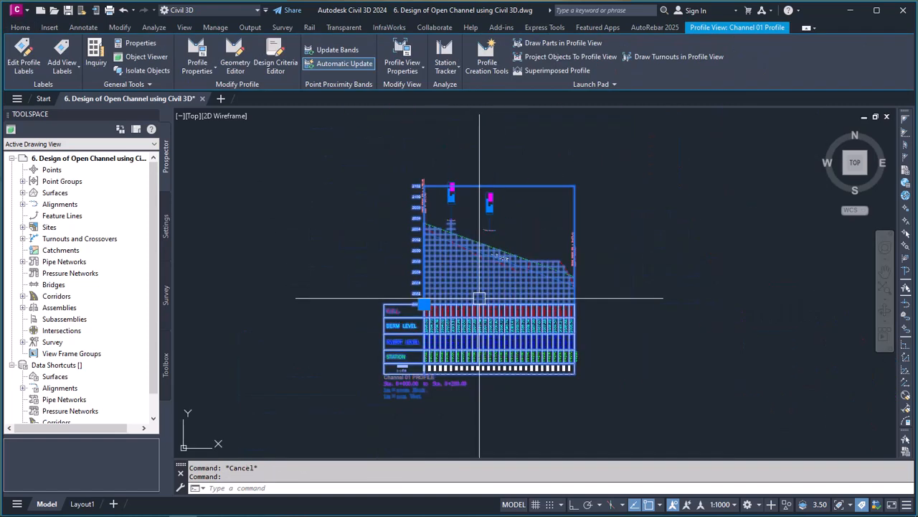
{"action": "left_click", "coordinate": [402, 57]}
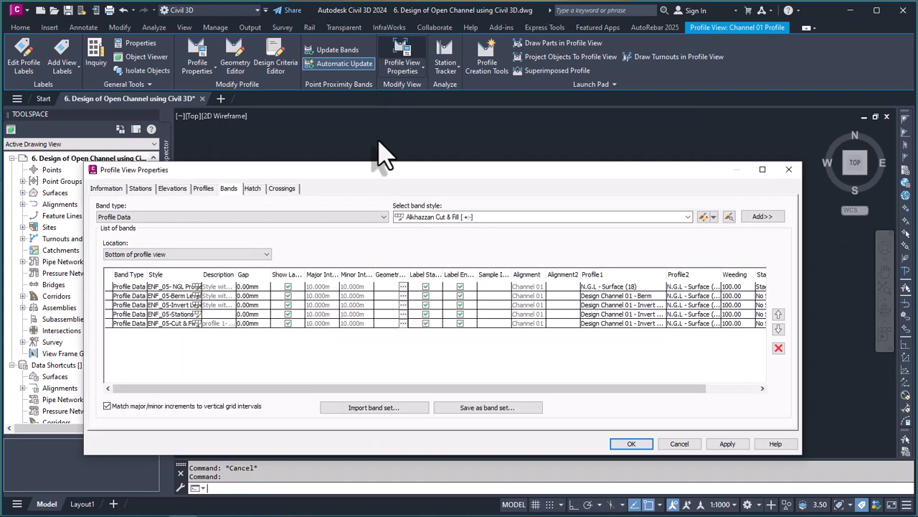
{"action": "left_click", "coordinate": [282, 188]}
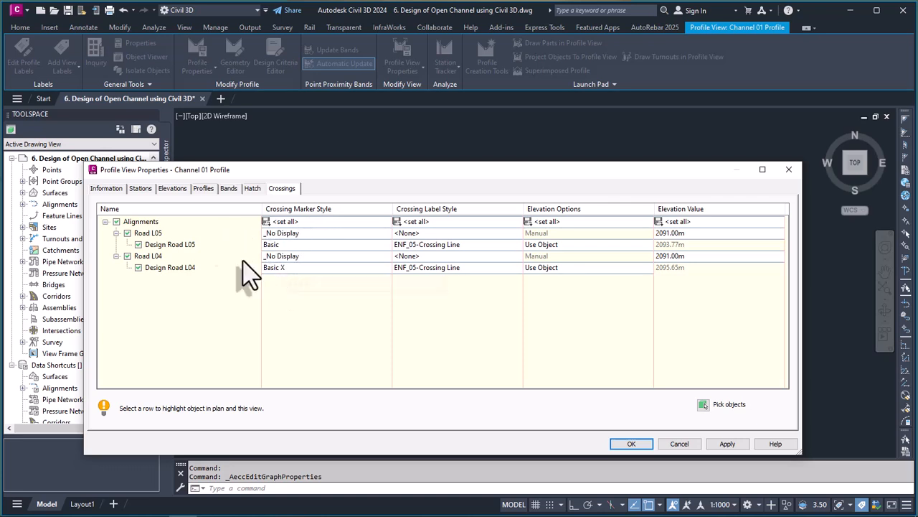
{"action": "left_click", "coordinate": [303, 247]}
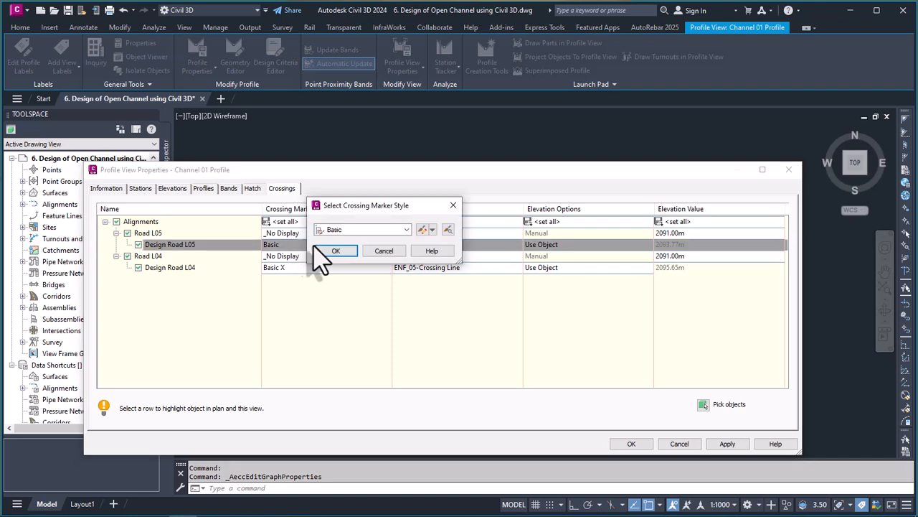
{"action": "left_click", "coordinate": [408, 229]}
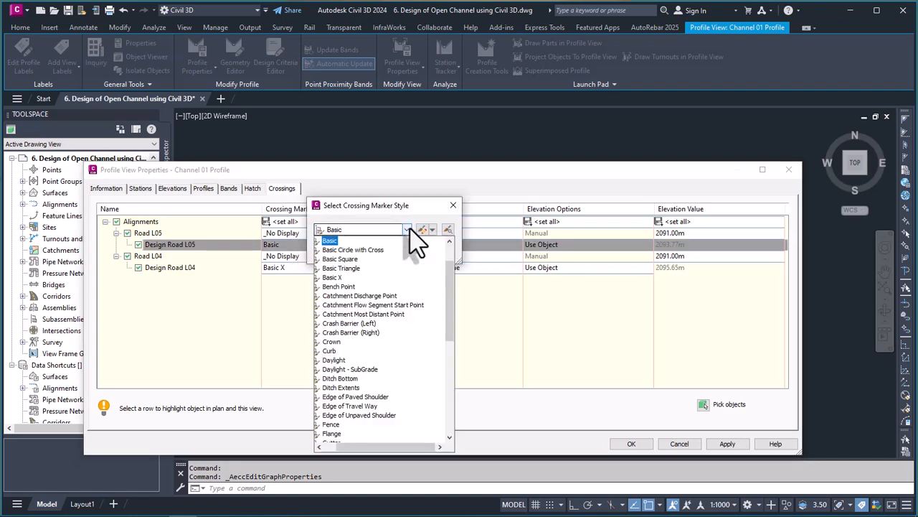
{"action": "left_click", "coordinate": [333, 277]}
{"action": "left_click", "coordinate": [336, 252]}
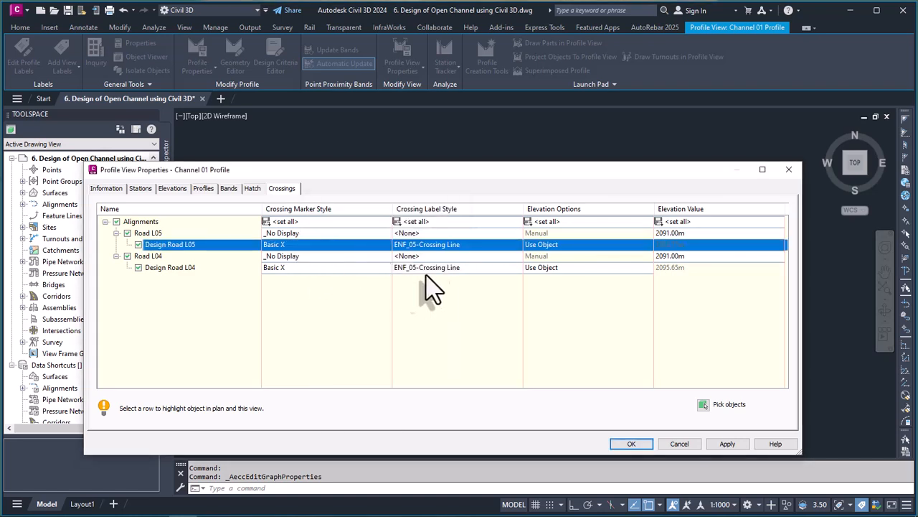
{"action": "left_click", "coordinate": [727, 443]}
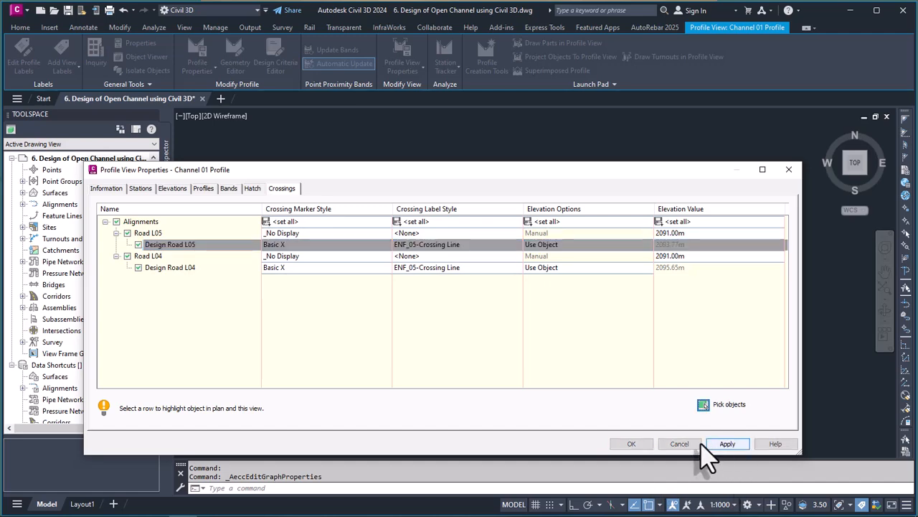
{"action": "left_click", "coordinate": [632, 444]}
Step: Examine the Design Road L04 and Design Road L05 crossing markers in the Channel 01 profile view and clear the selection
{"action": "scroll", "coordinate": [460, 183], "scroll_direction": "up", "scroll_amount": 6}
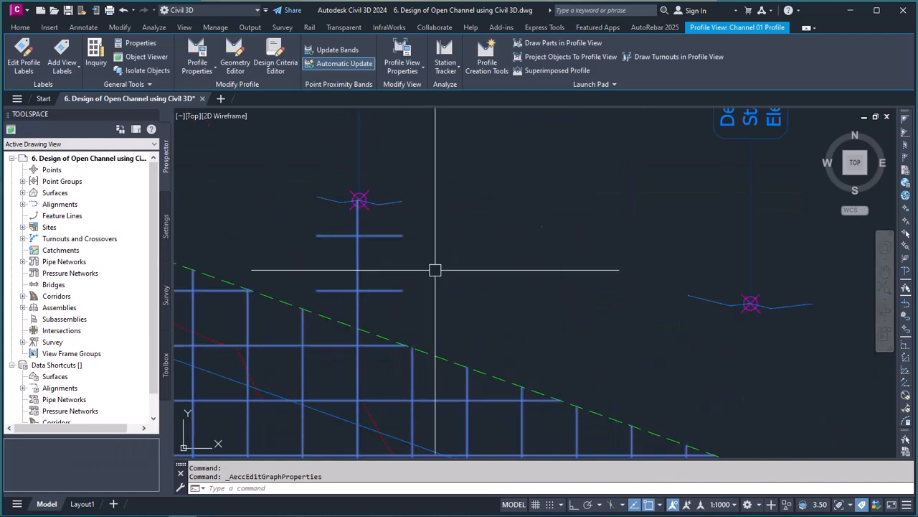
{"action": "scroll", "coordinate": [759, 307], "scroll_direction": "down", "scroll_amount": 8}
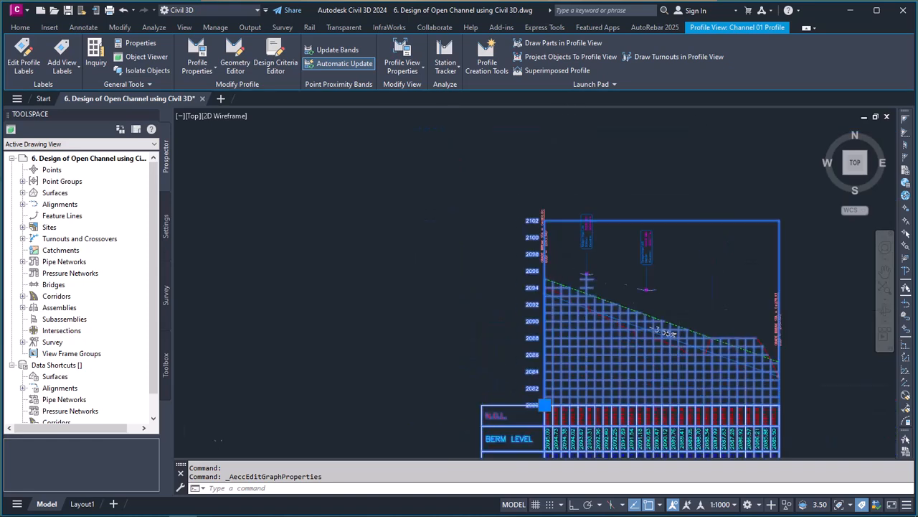
{"action": "scroll", "coordinate": [578, 302], "scroll_direction": "up", "scroll_amount": 6}
{"action": "key", "text": "Escape"}
{"action": "scroll", "coordinate": [567, 248], "scroll_direction": "down", "scroll_amount": 8}
{"action": "scroll", "coordinate": [571, 257], "scroll_direction": "up", "scroll_amount": 2}
{"action": "scroll", "coordinate": [567, 244], "scroll_direction": "up", "scroll_amount": 1}
{"action": "scroll", "coordinate": [492, 201], "scroll_direction": "down", "scroll_amount": 6}
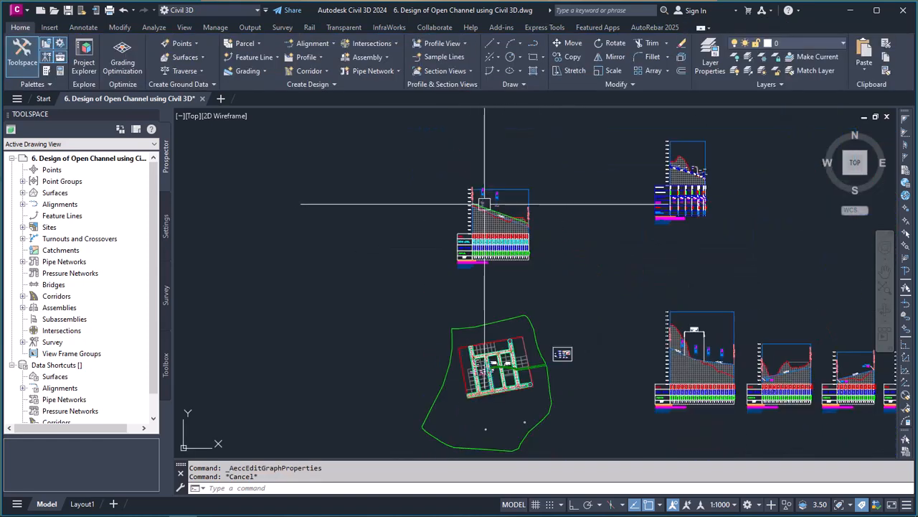
{"action": "scroll", "coordinate": [495, 208], "scroll_direction": "up", "scroll_amount": 5}
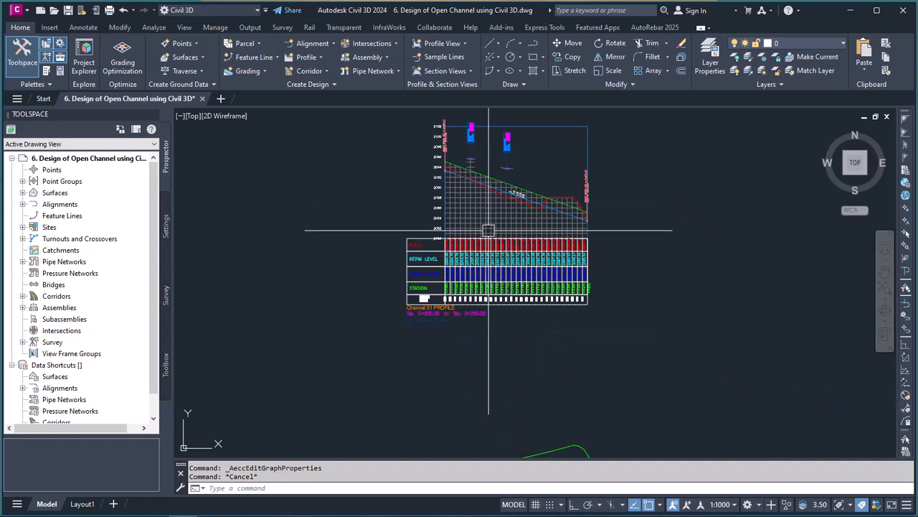
{"action": "scroll", "coordinate": [480, 226], "scroll_direction": "down", "scroll_amount": 9}
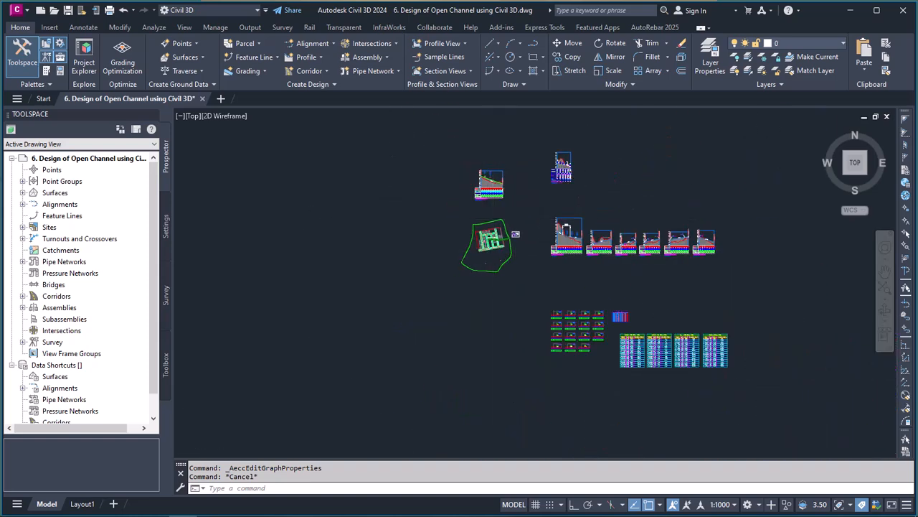
Step: Examine the site plan where the Channel 01 corridor crosses the road network
{"action": "scroll", "coordinate": [491, 252], "scroll_direction": "up", "scroll_amount": 5}
{"action": "scroll", "coordinate": [437, 266], "scroll_direction": "down", "scroll_amount": 5}
{"action": "scroll", "coordinate": [402, 302], "scroll_direction": "up", "scroll_amount": 5}
{"action": "scroll", "coordinate": [388, 302], "scroll_direction": "up", "scroll_amount": 4}
{"action": "scroll", "coordinate": [416, 301], "scroll_direction": "down", "scroll_amount": 4}
{"action": "scroll", "coordinate": [445, 303], "scroll_direction": "up", "scroll_amount": 4}
{"action": "scroll", "coordinate": [468, 304], "scroll_direction": "down", "scroll_amount": 3}
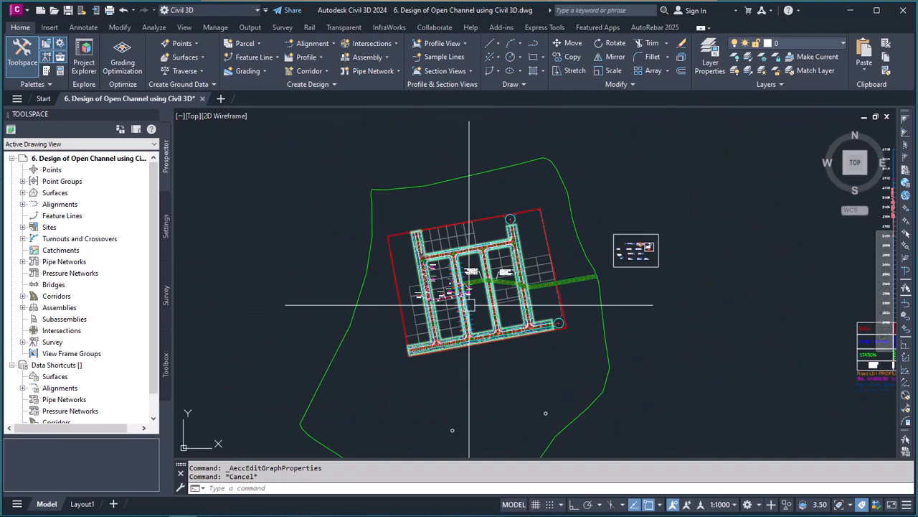
{"action": "scroll", "coordinate": [315, 241], "scroll_direction": "up", "scroll_amount": 4}
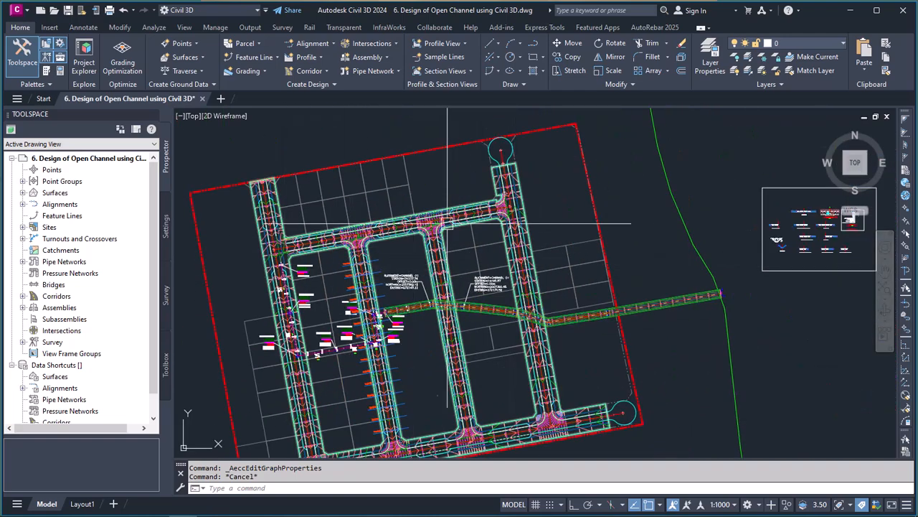
{"action": "scroll", "coordinate": [320, 229], "scroll_direction": "up", "scroll_amount": 4}
Step: Identify the Design Road L01 - (Top) and N.G.L surfaces in plan by selecting each in turn, clearing the selection each time
{"action": "left_click", "coordinate": [341, 241]}
{"action": "scroll", "coordinate": [380, 246], "scroll_direction": "up", "scroll_amount": 4}
{"action": "key", "text": "Escape"}
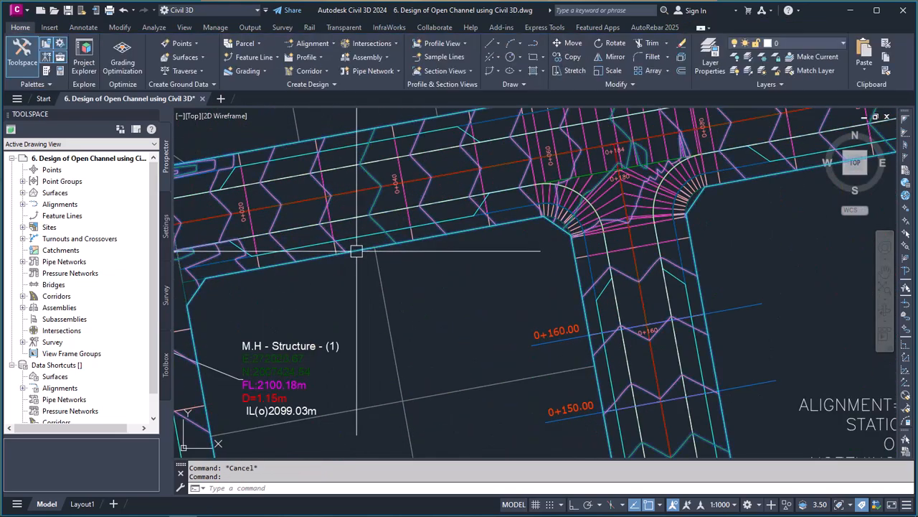
{"action": "left_click", "coordinate": [490, 228]}
{"action": "scroll", "coordinate": [482, 233], "scroll_direction": "down", "scroll_amount": 8}
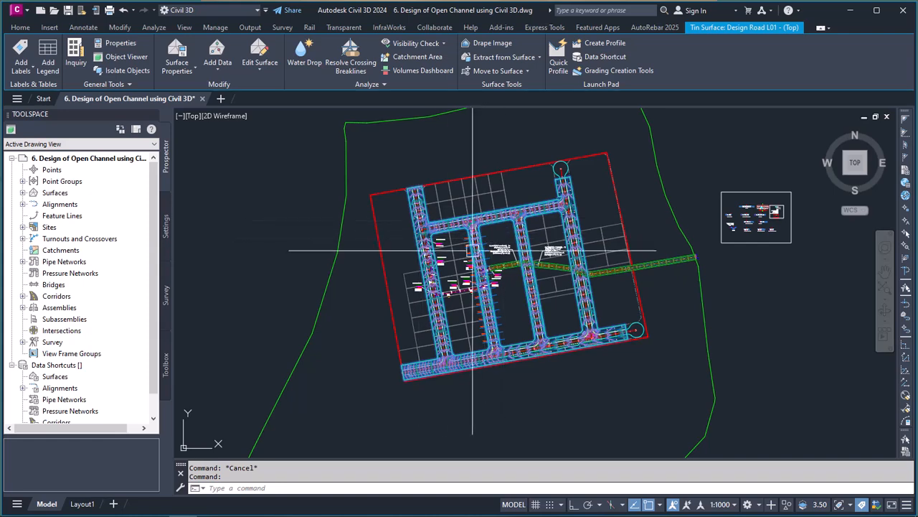
{"action": "key", "text": "Escape"}
{"action": "left_click", "coordinate": [335, 235]}
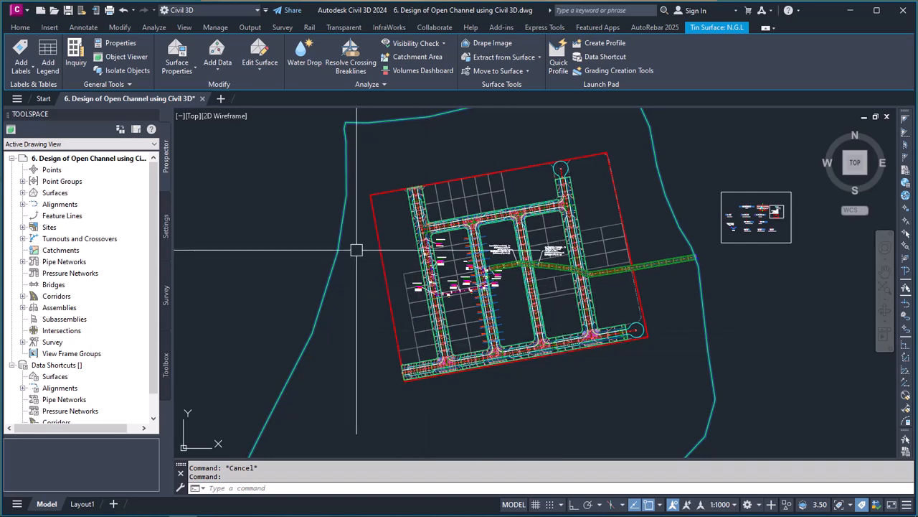
{"action": "left_click", "coordinate": [20, 28]}
{"action": "scroll", "coordinate": [442, 267], "scroll_direction": "down", "scroll_amount": 2}
{"action": "scroll", "coordinate": [441, 268], "scroll_direction": "up", "scroll_amount": 4}
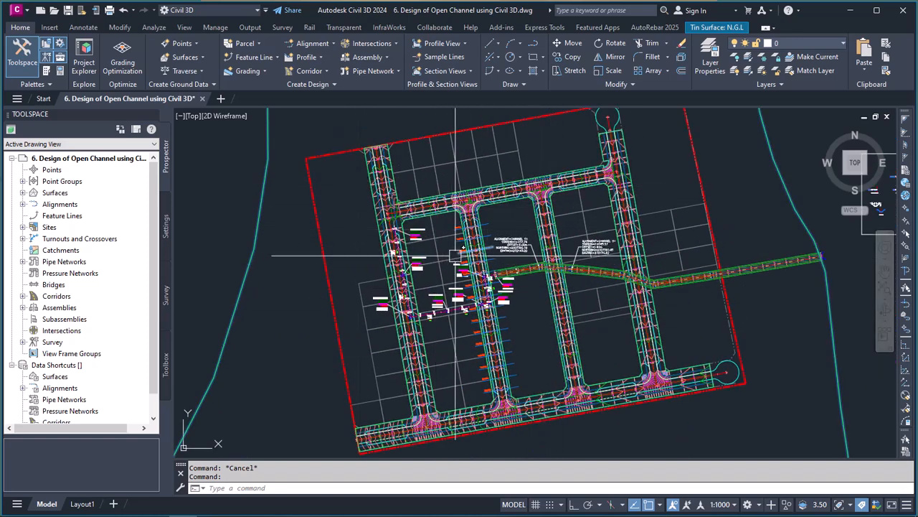
{"action": "key", "text": "Escape"}
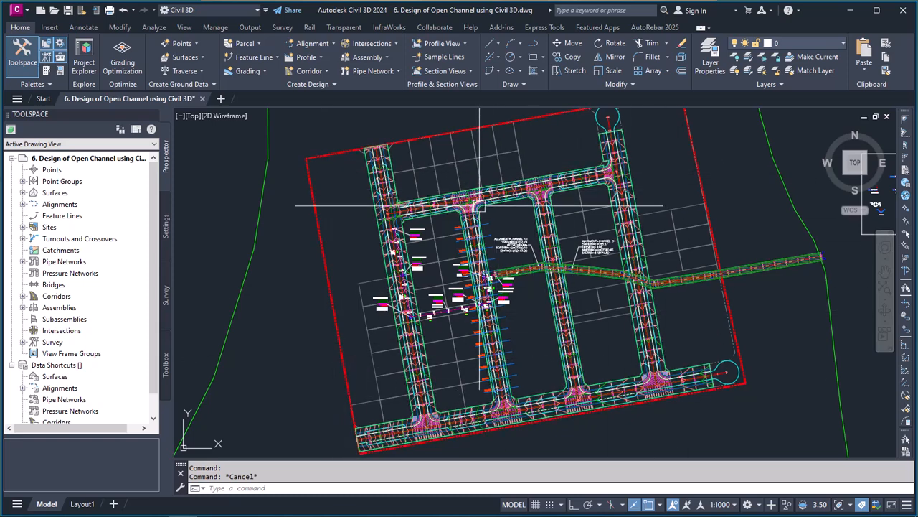
Step: Expand the drawing's surface list and locate the N.G.L and Design Road L01 - (Top) surfaces
{"action": "scroll", "coordinate": [419, 269], "scroll_direction": "down", "scroll_amount": 2}
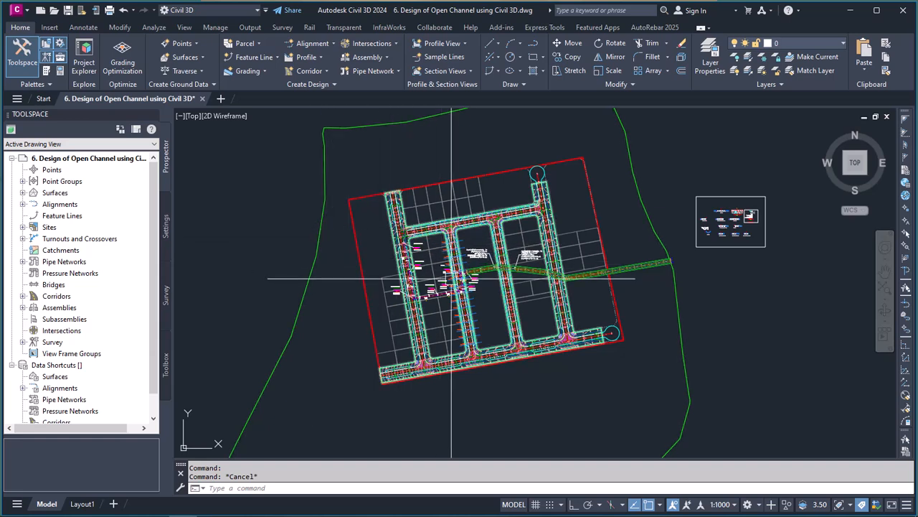
{"action": "mouse_move", "coordinate": [449, 271]}
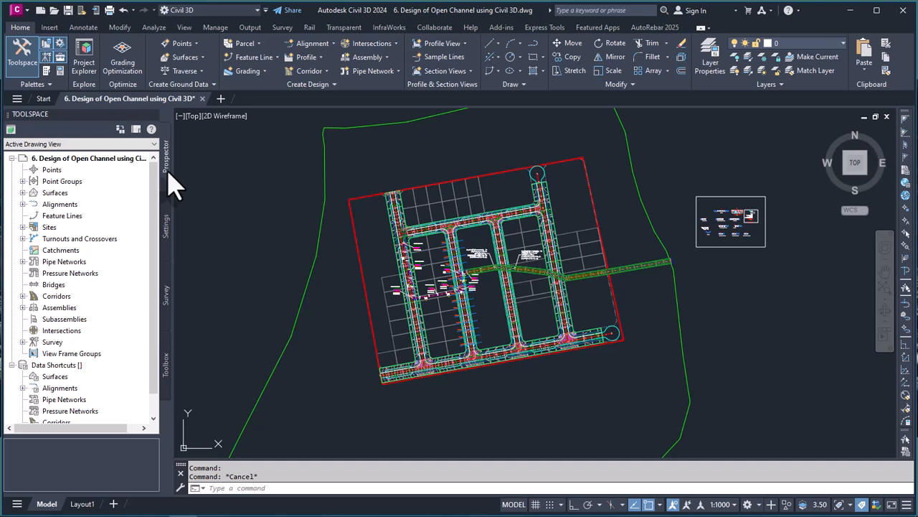
{"action": "left_click", "coordinate": [23, 194]}
{"action": "left_click", "coordinate": [72, 239]}
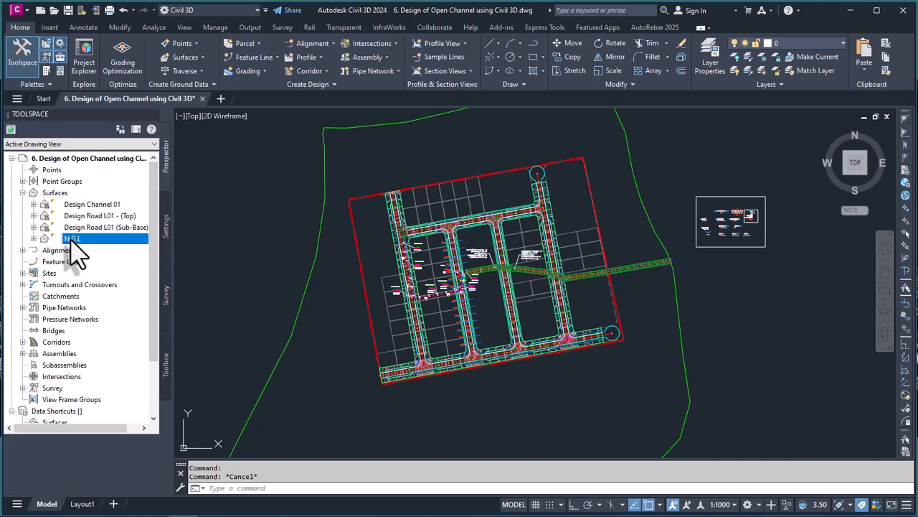
{"action": "left_click", "coordinate": [90, 216]}
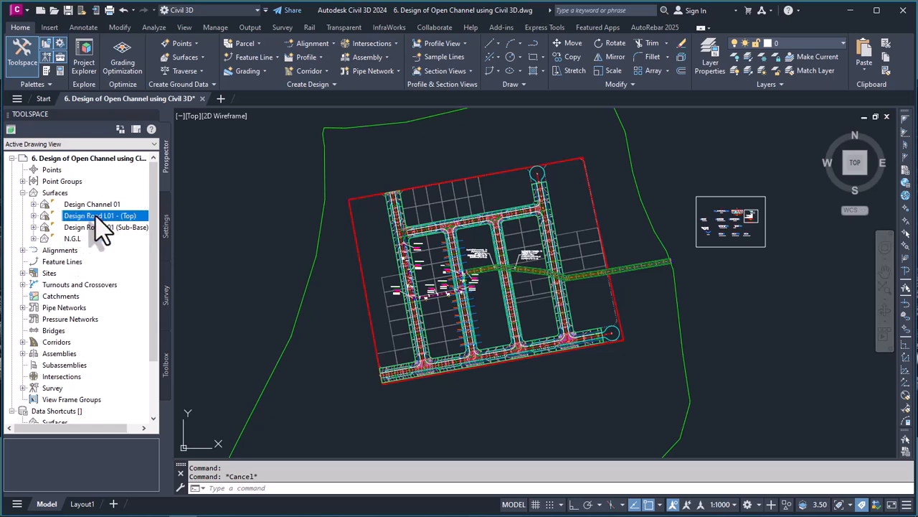
Step: Start a new TIN volume surface and name it Design vs NGL Volume
{"action": "left_click", "coordinate": [57, 194]}
{"action": "right_click", "coordinate": [65, 195]}
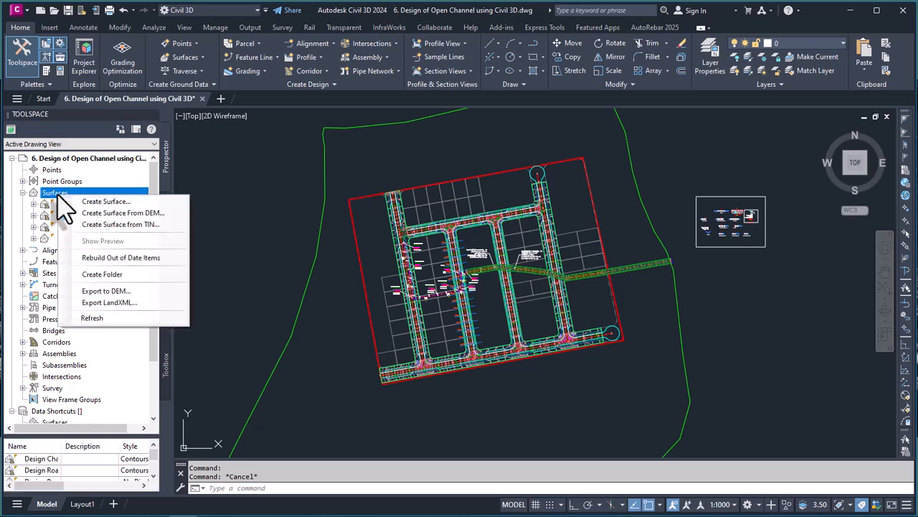
{"action": "left_click", "coordinate": [104, 203]}
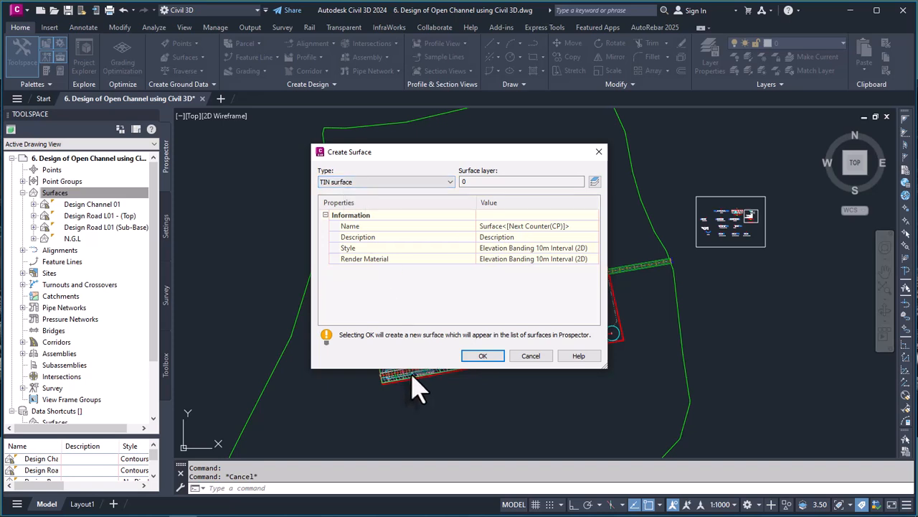
{"action": "left_click", "coordinate": [450, 182]}
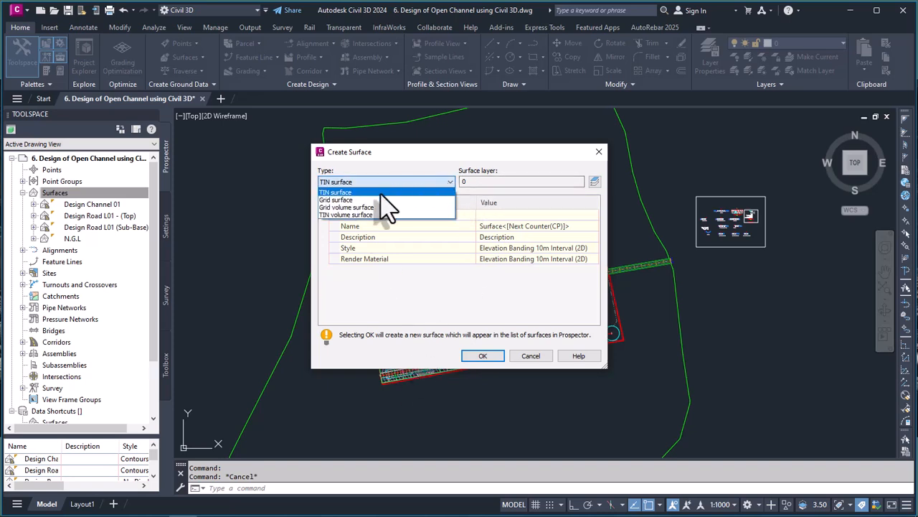
{"action": "left_click", "coordinate": [357, 215]}
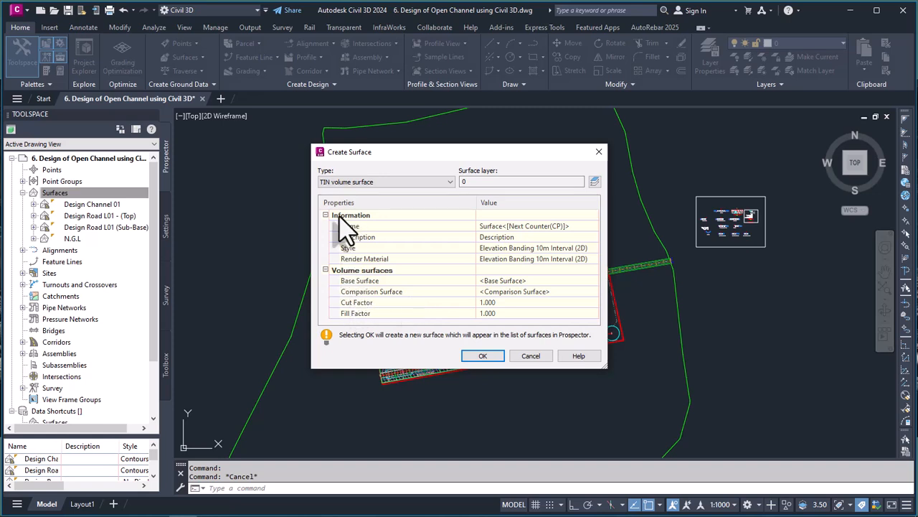
{"action": "left_click", "coordinate": [573, 226]}
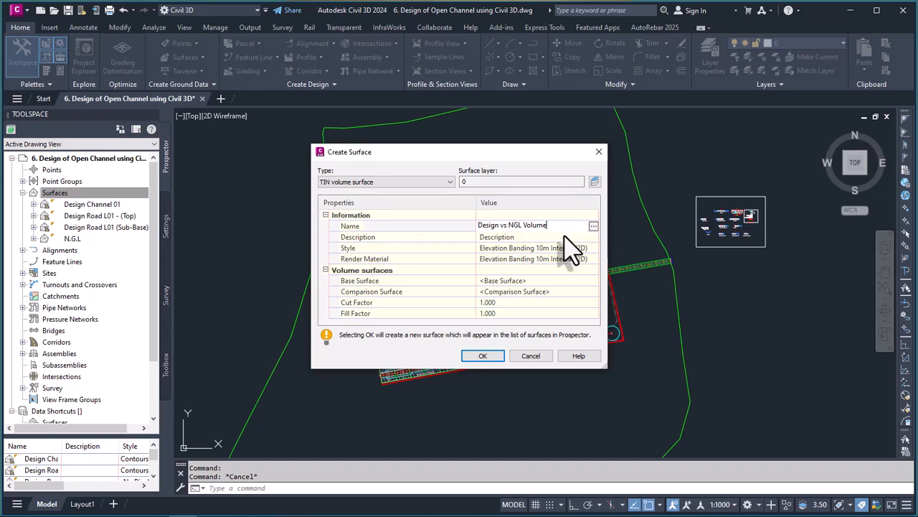
{"action": "key", "text": "Return"}
Step: Keep the default description and the Elevation Banding 10m Interval (2D) style for the new volume surface
{"action": "left_click", "coordinate": [516, 238]}
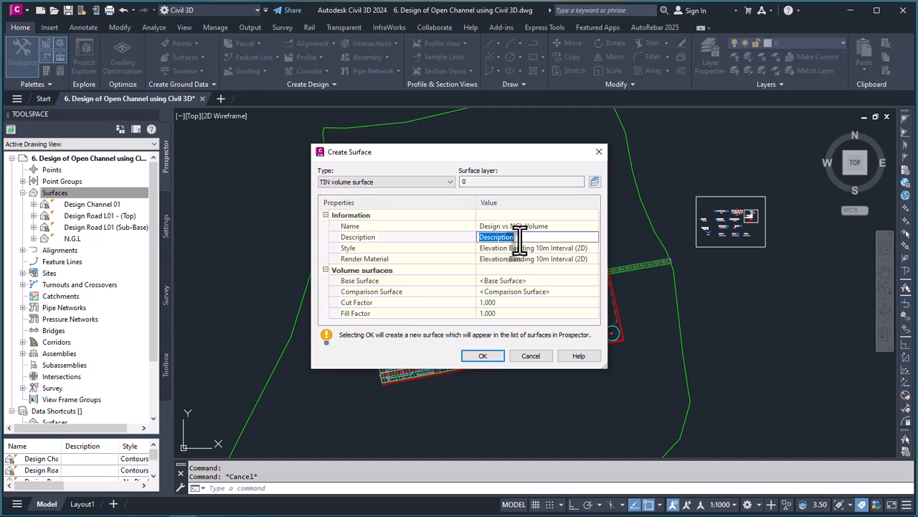
{"action": "key", "text": "Return"}
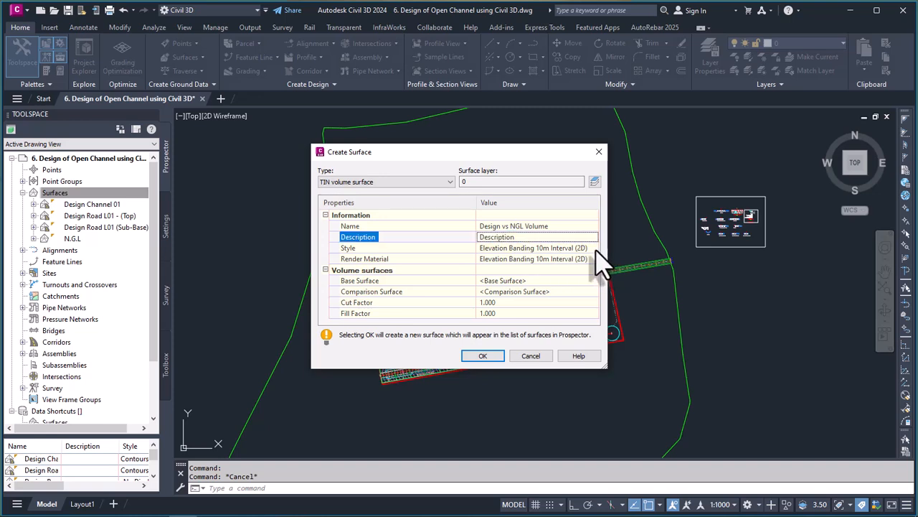
{"action": "left_click", "coordinate": [590, 251]}
{"action": "left_click", "coordinate": [593, 248]}
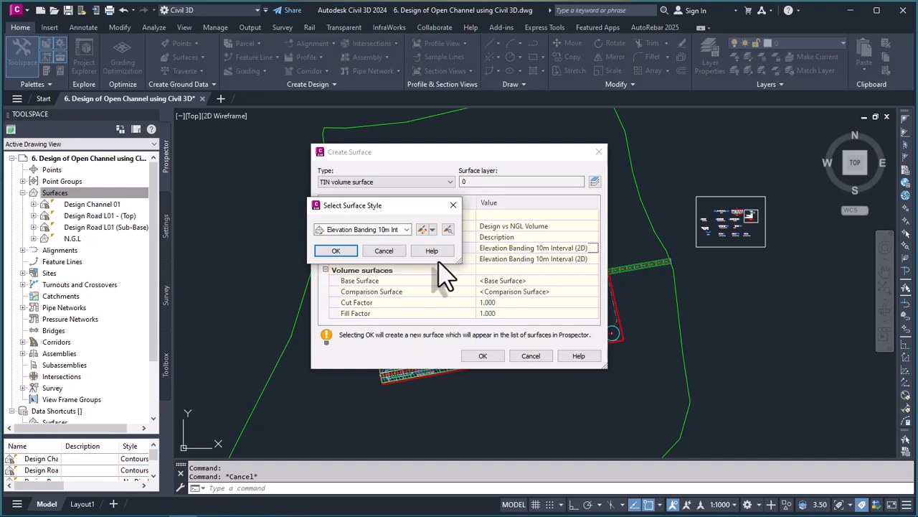
{"action": "left_click", "coordinate": [337, 251]}
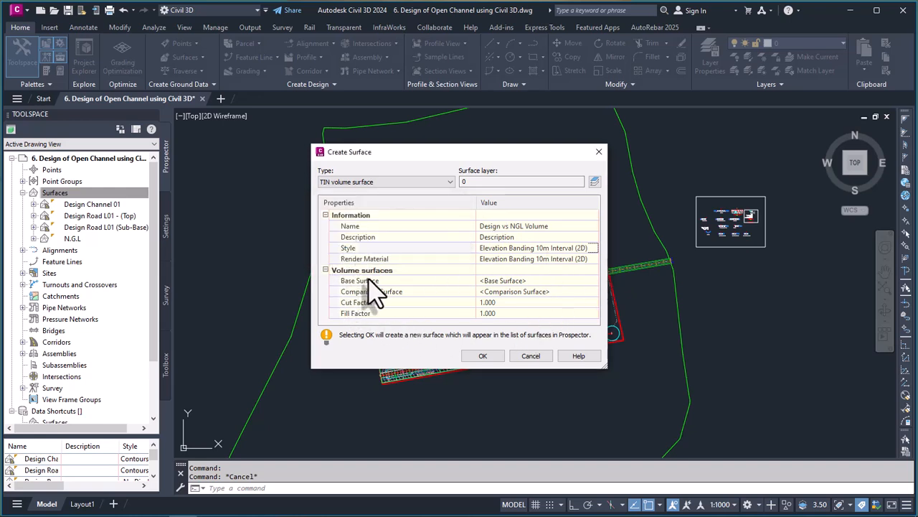
{"action": "left_click_drag", "start_coordinate": [607, 368], "coordinate": [609, 379]}
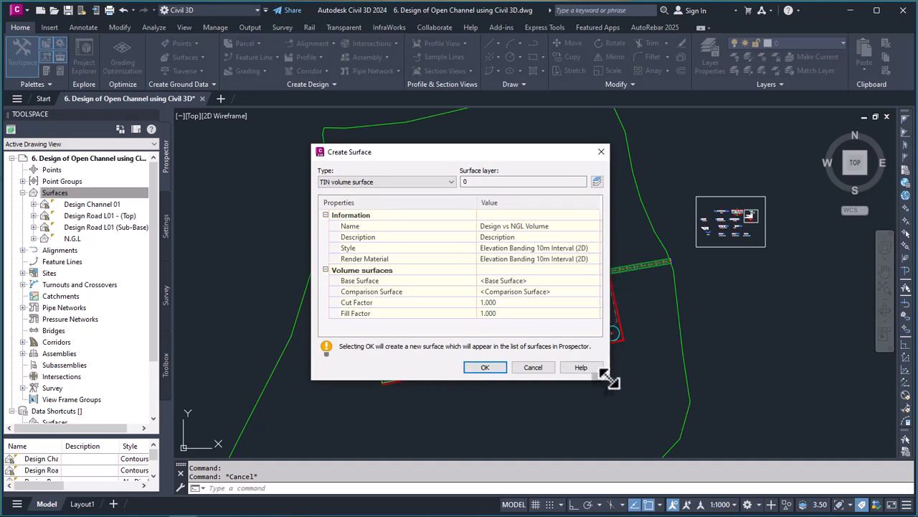
Step: Assign N.G.L as the base surface of the volume surface
{"action": "left_click", "coordinate": [530, 281]}
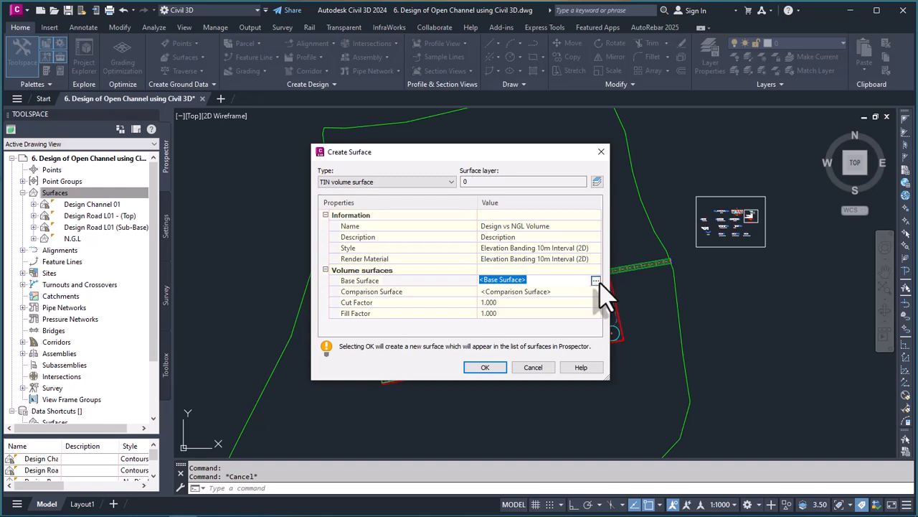
{"action": "left_click", "coordinate": [595, 281]}
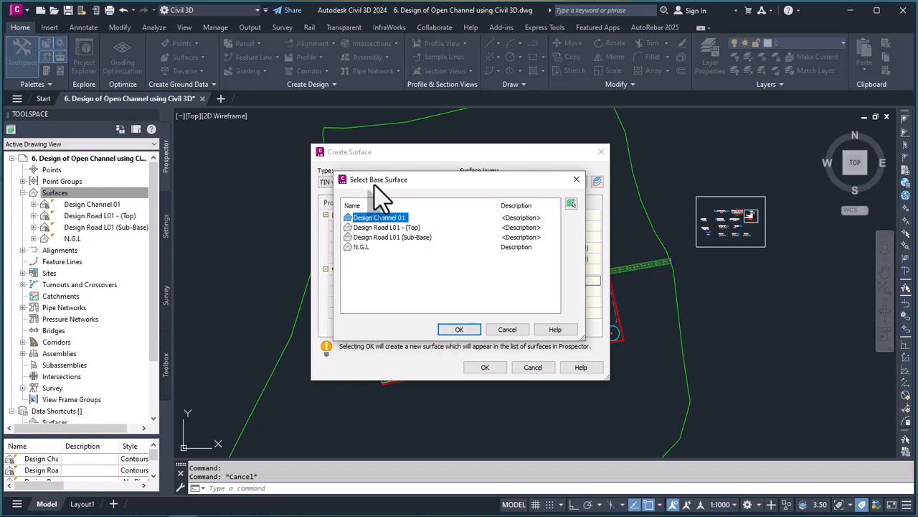
{"action": "left_click", "coordinate": [362, 246]}
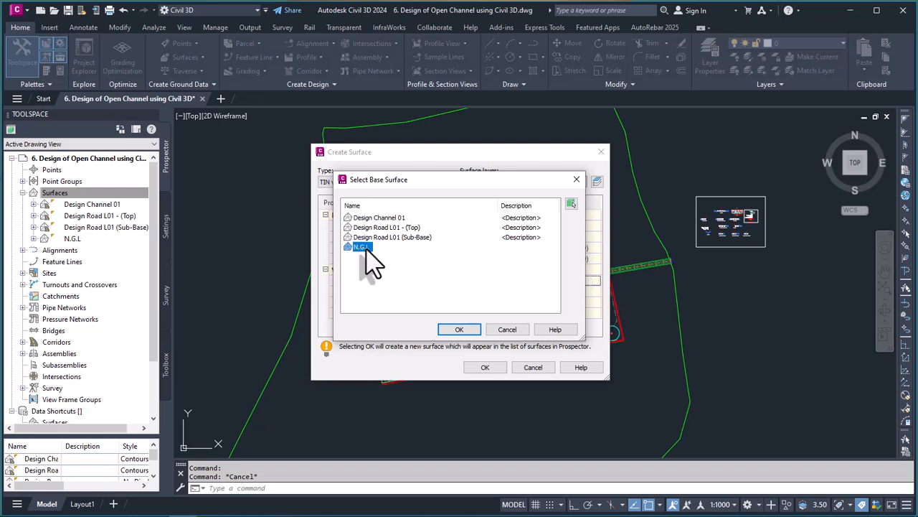
{"action": "left_click", "coordinate": [463, 329]}
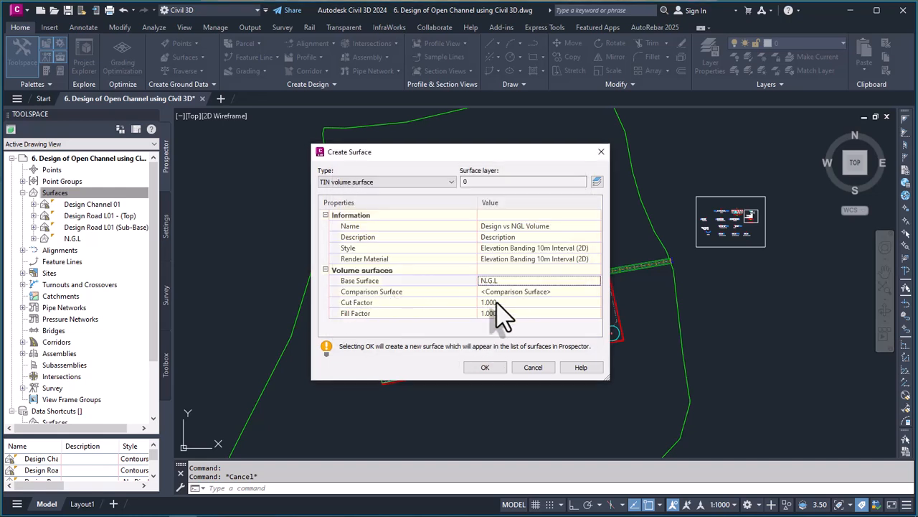
Step: Assign Design Road L01 - (Top) as the comparison surface and create the volume surface
{"action": "left_click", "coordinate": [591, 292]}
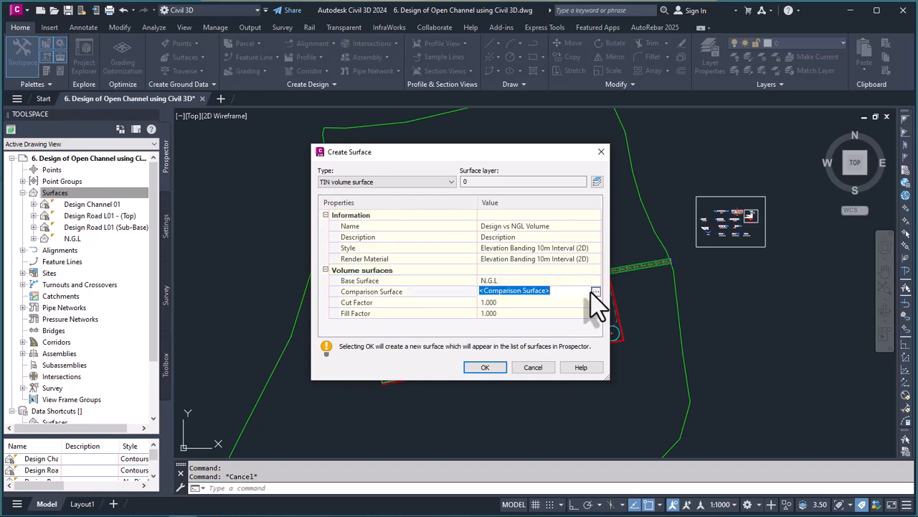
{"action": "left_click", "coordinate": [595, 292]}
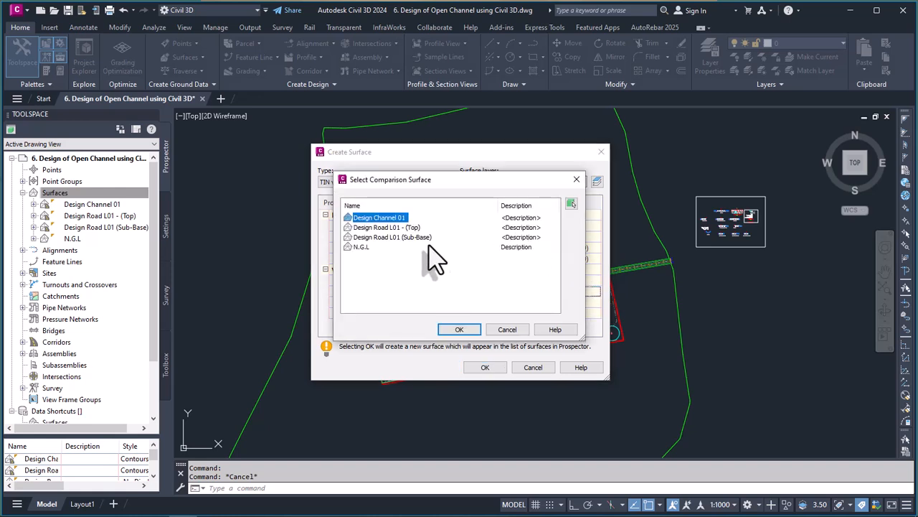
{"action": "left_click", "coordinate": [376, 227]}
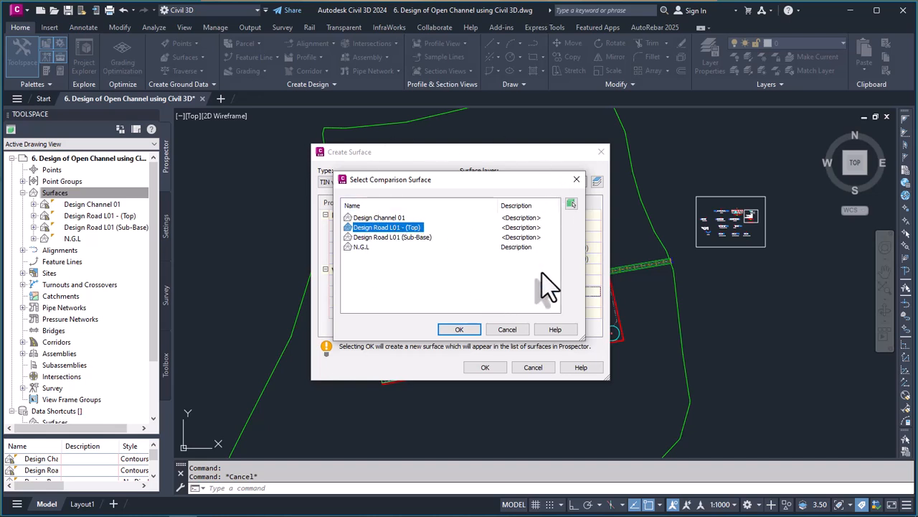
{"action": "left_click", "coordinate": [460, 329]}
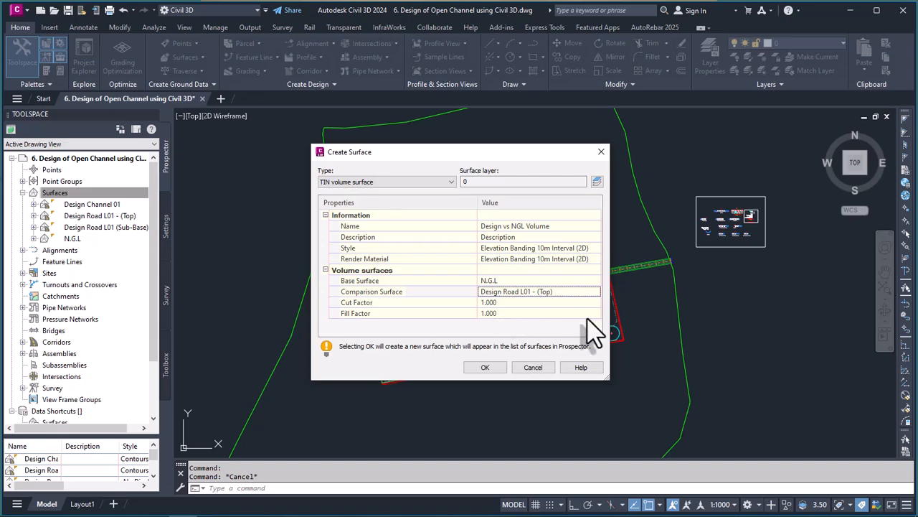
{"action": "left_click", "coordinate": [482, 369]}
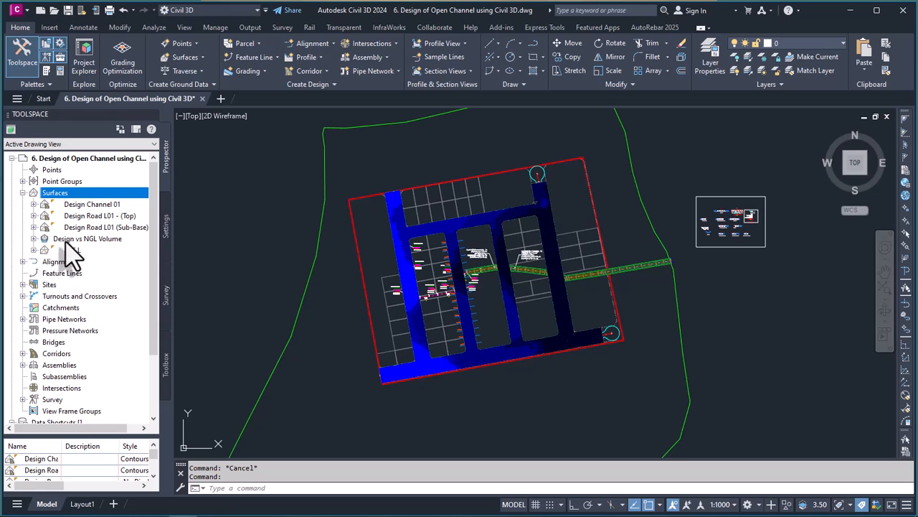
Step: Inspect the components and definition of the Design vs NGL Volume surface in the drawing's surface list
{"action": "left_click", "coordinate": [33, 238]}
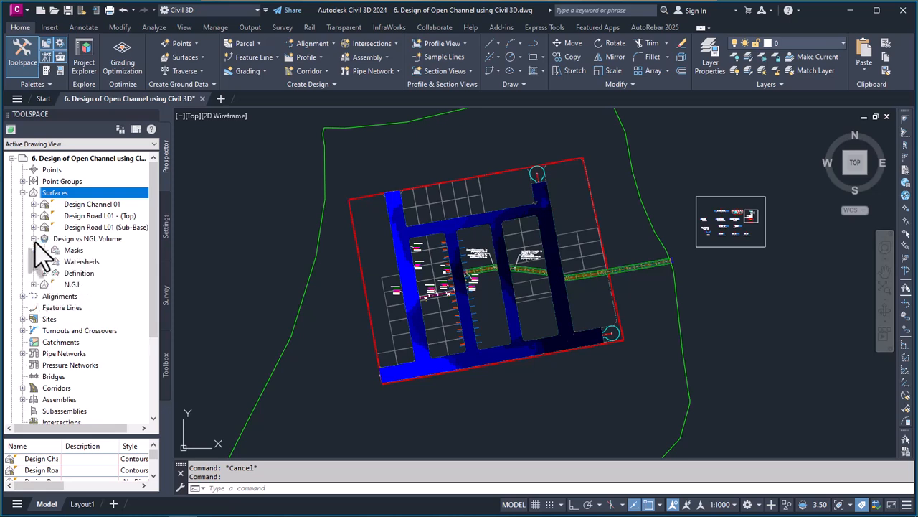
{"action": "left_click", "coordinate": [44, 273]}
{"action": "left_click", "coordinate": [44, 273]}
{"action": "left_click", "coordinate": [33, 239]}
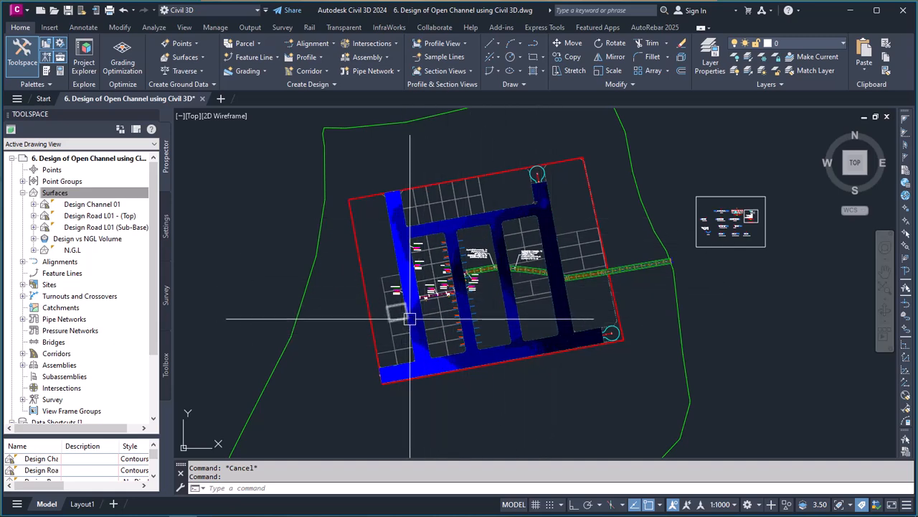
Step: Open the surface properties of Design vs NGL Volume and retain the Elevation Banding 10m Interval (2D) surface style
{"action": "right_click", "coordinate": [86, 241]}
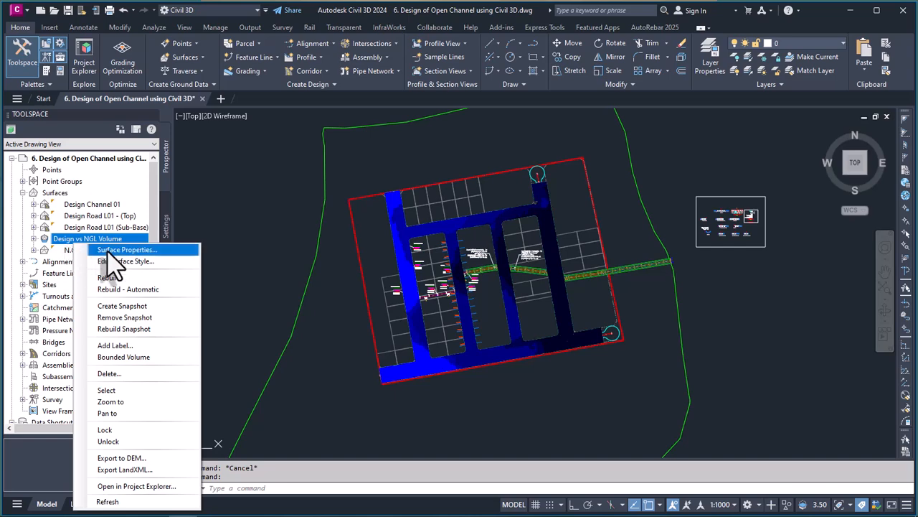
{"action": "left_click", "coordinate": [113, 251]}
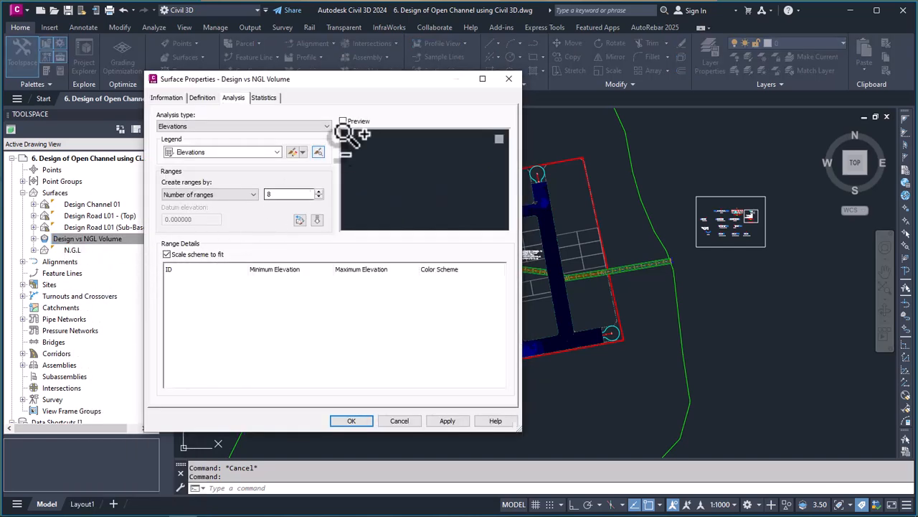
{"action": "left_click_drag", "start_coordinate": [355, 83], "coordinate": [378, 92]}
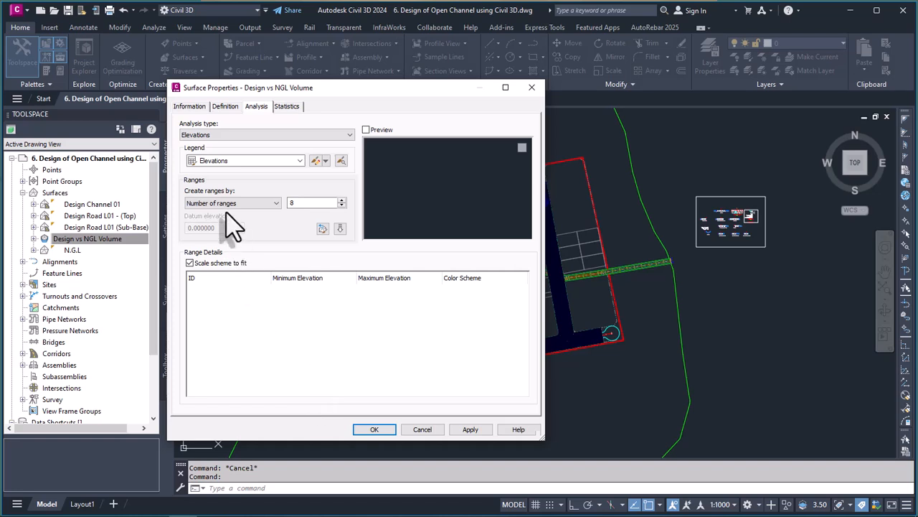
{"action": "left_click", "coordinate": [198, 113]}
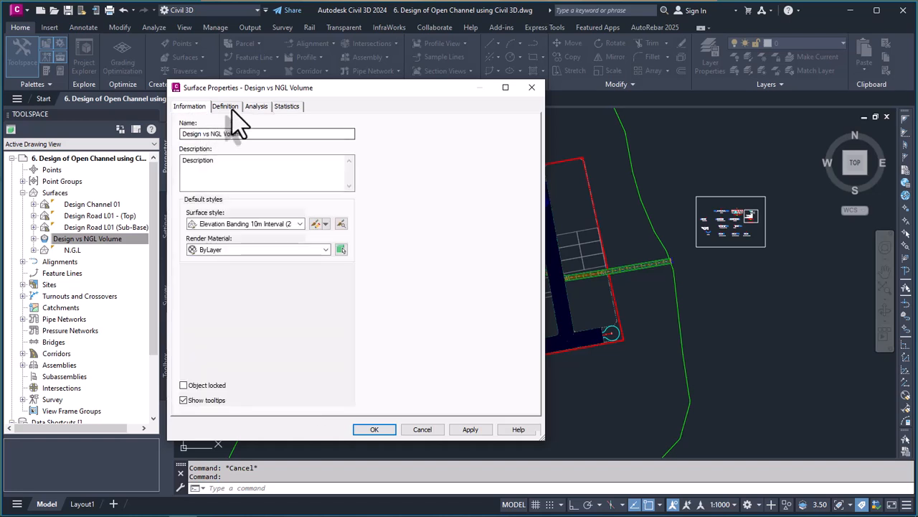
{"action": "left_click", "coordinate": [239, 120]}
{"action": "left_click", "coordinate": [195, 110]}
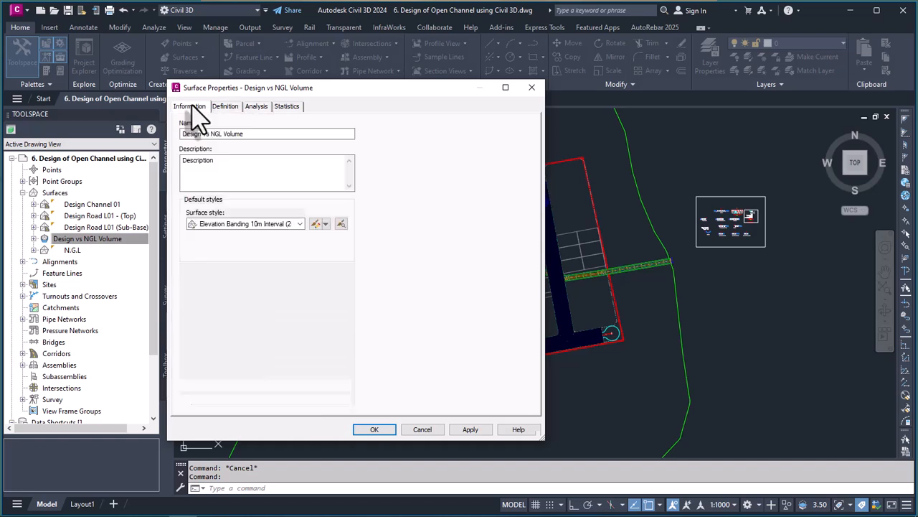
{"action": "left_click", "coordinate": [299, 224]}
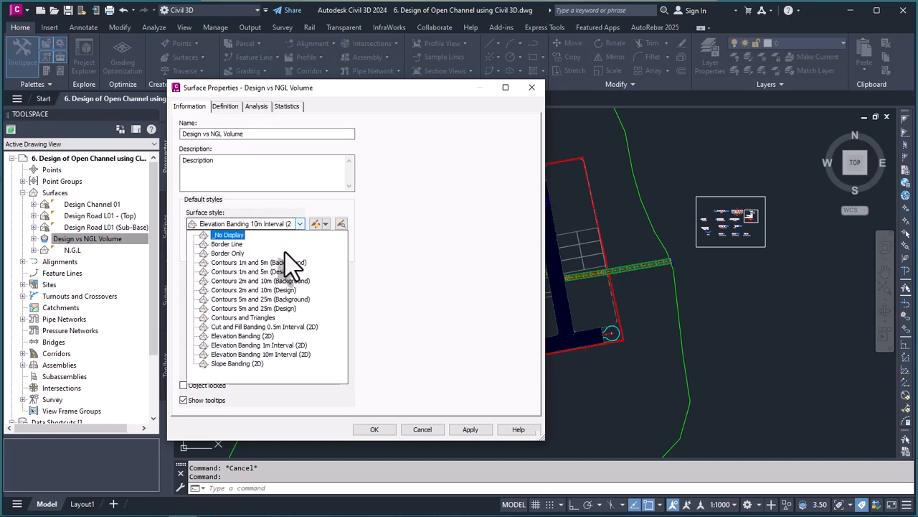
{"action": "left_click", "coordinate": [248, 355]}
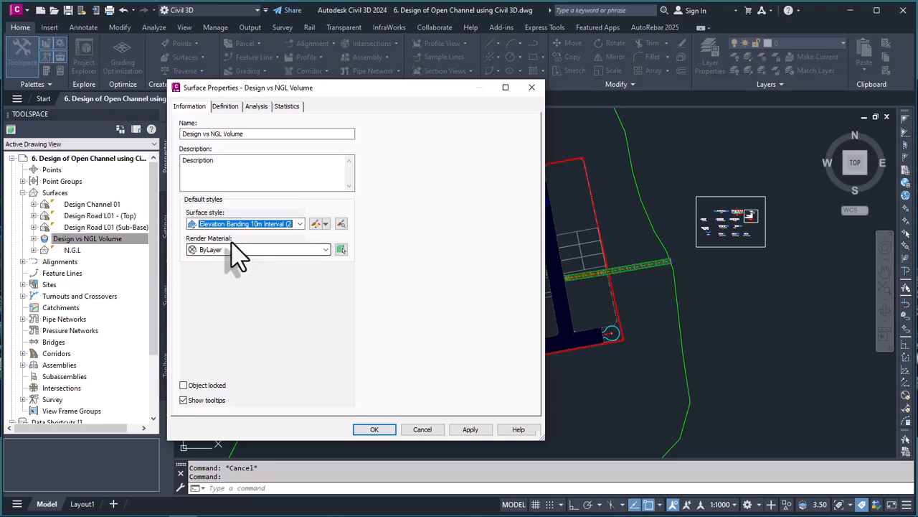
Step: Generate the elevation analysis ranges by range interval with datum, using an interval of 20 and a datum elevation of 0
{"action": "left_click", "coordinate": [225, 107]}
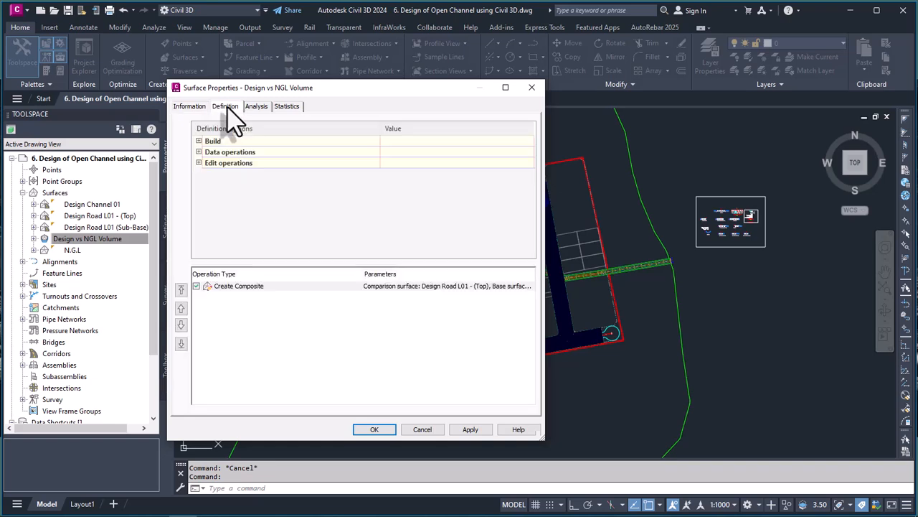
{"action": "left_click", "coordinate": [258, 106]}
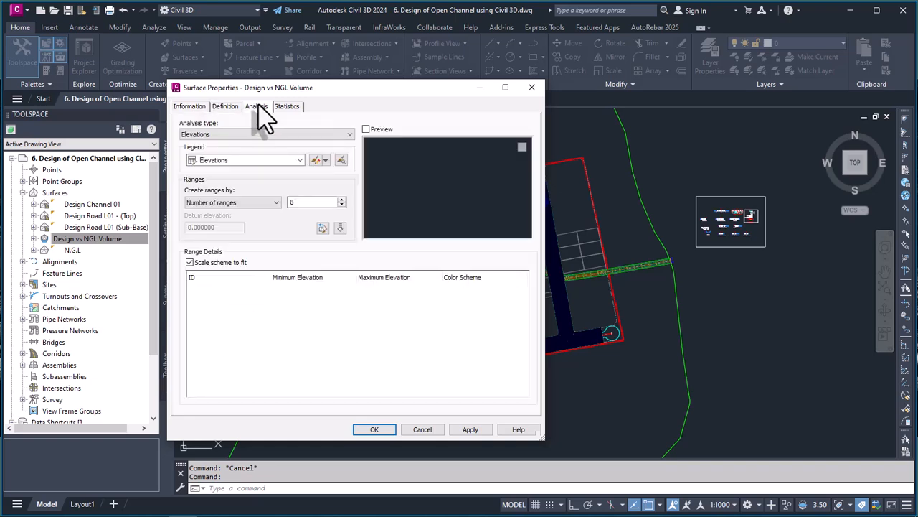
{"action": "left_click", "coordinate": [299, 160]}
{"action": "left_click", "coordinate": [226, 172]}
{"action": "left_click", "coordinate": [277, 203]}
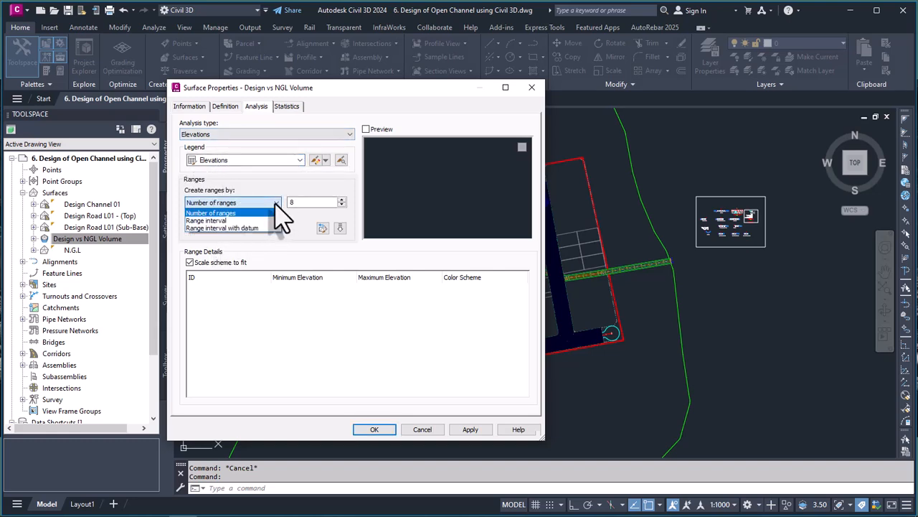
{"action": "left_click", "coordinate": [232, 234]}
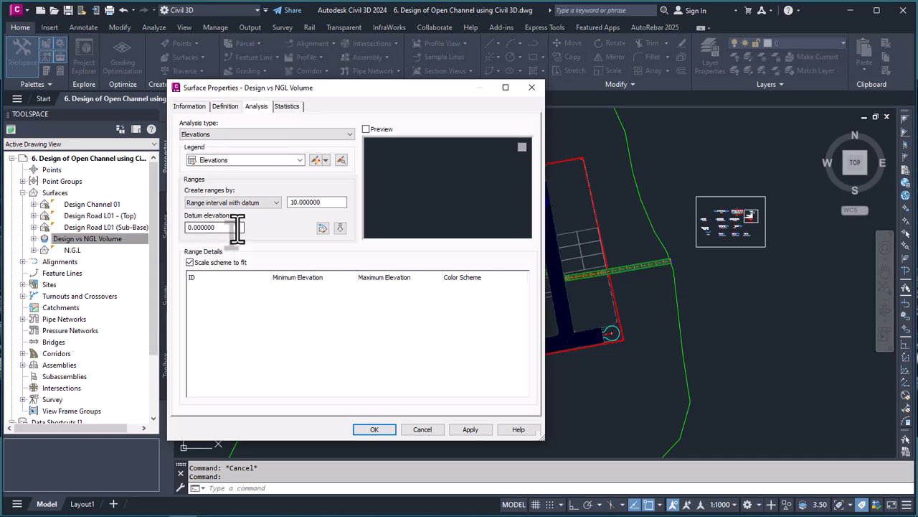
{"action": "left_click", "coordinate": [341, 229]}
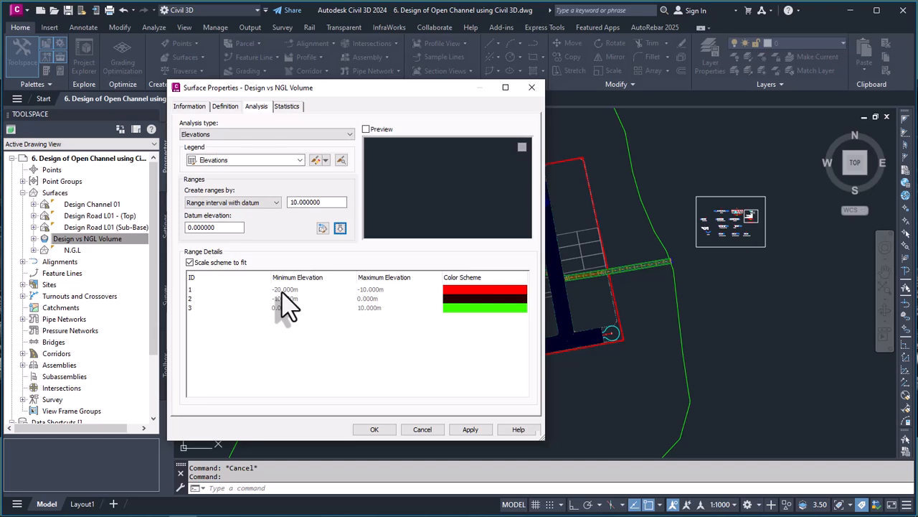
{"action": "left_click_drag", "start_coordinate": [327, 202], "coordinate": [285, 202]}
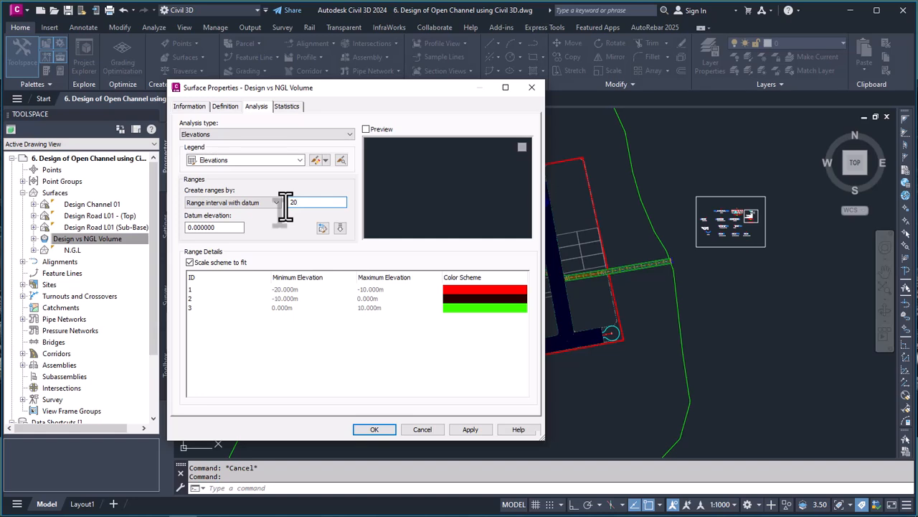
{"action": "left_click", "coordinate": [340, 227]}
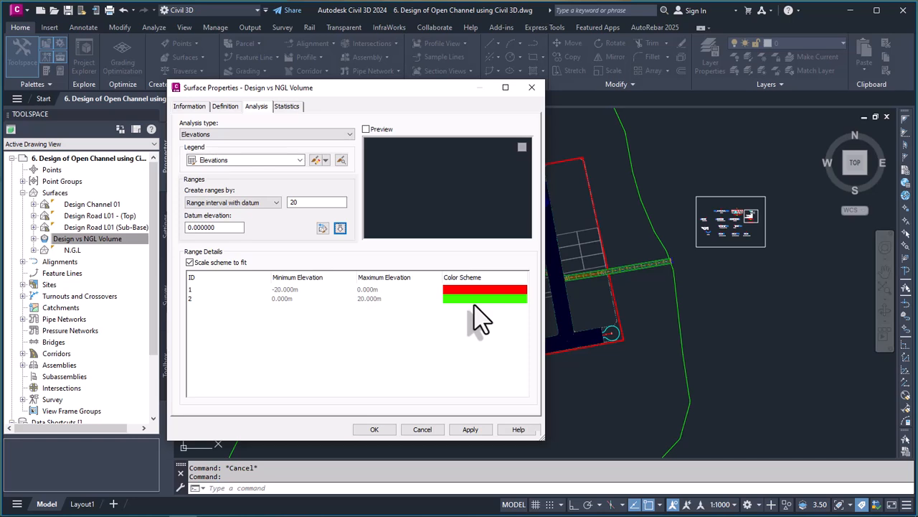
Step: Apply the elevation analysis to the Design vs NGL Volume surface and preview its Elevations legend table
{"action": "left_click", "coordinate": [471, 430]}
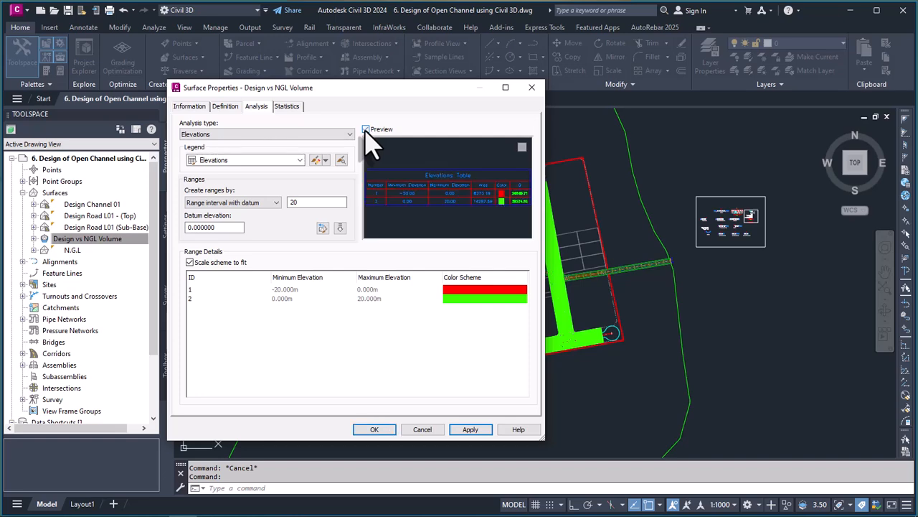
{"action": "scroll", "coordinate": [459, 192], "scroll_direction": "down", "scroll_amount": 2}
{"action": "scroll", "coordinate": [481, 201], "scroll_direction": "down", "scroll_amount": 3}
{"action": "right_click", "coordinate": [459, 224]}
{"action": "left_click", "coordinate": [488, 248]}
{"action": "scroll", "coordinate": [500, 198], "scroll_direction": "up", "scroll_amount": 4}
{"action": "mouse_move", "coordinate": [487, 196]}
{"action": "left_mouse_down"}
{"action": "mouse_move", "coordinate": [416, 206]}
{"action": "mouse_move", "coordinate": [470, 183]}
{"action": "mouse_move", "coordinate": [474, 201]}
{"action": "mouse_move", "coordinate": [492, 198]}
{"action": "left_mouse_up"}
{"action": "scroll", "coordinate": [488, 192], "scroll_direction": "down", "scroll_amount": 3}
{"action": "scroll", "coordinate": [433, 192], "scroll_direction": "down", "scroll_amount": 2}
{"action": "scroll", "coordinate": [435, 191], "scroll_direction": "up", "scroll_amount": 2}
{"action": "scroll", "coordinate": [435, 191], "scroll_direction": "down", "scroll_amount": 2}
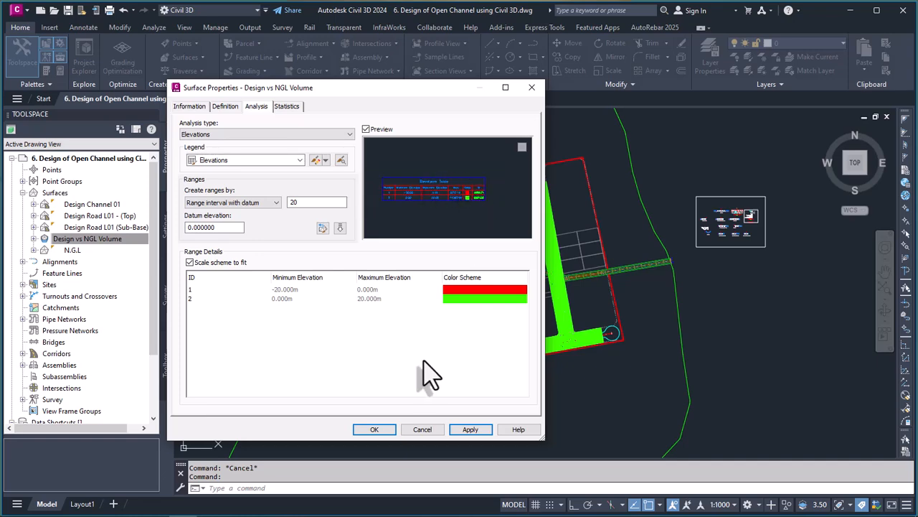
Step: Turn off the legend preview and accept the surface properties of Design vs NGL Volume
{"action": "left_click", "coordinate": [365, 130]}
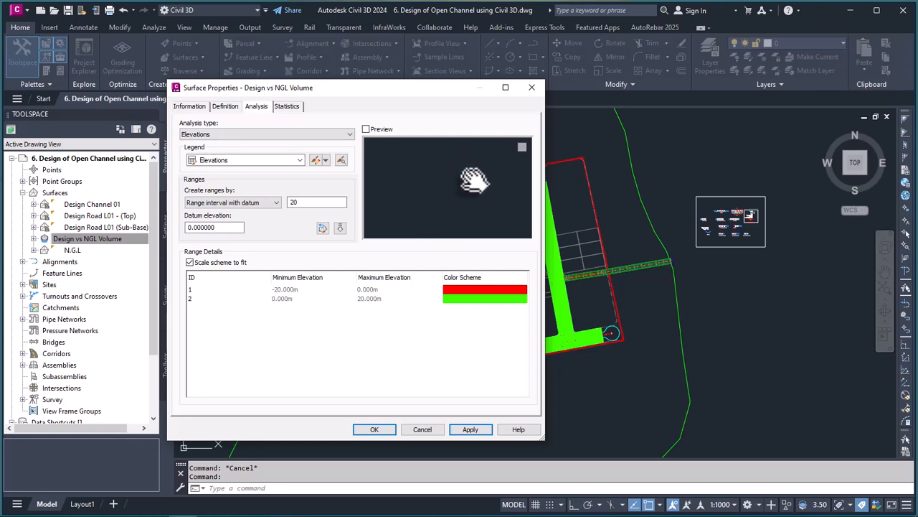
{"action": "right_click", "coordinate": [434, 185]}
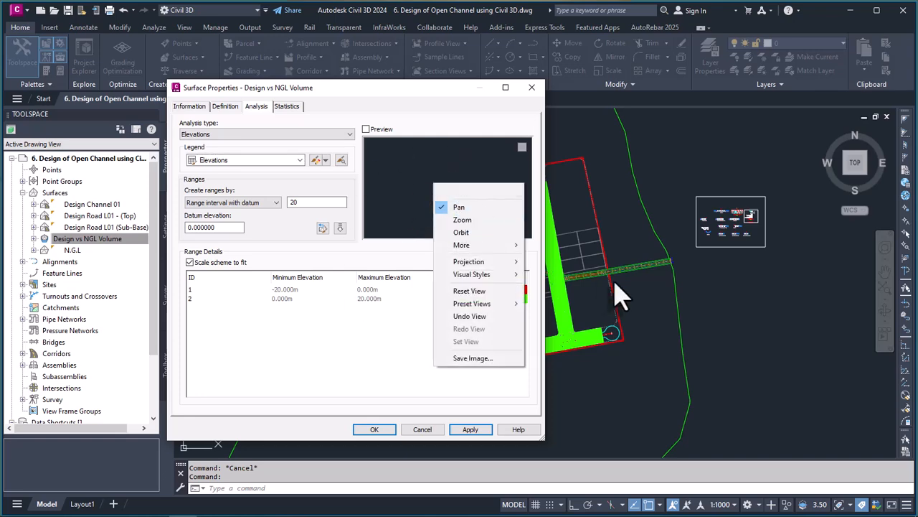
{"action": "left_click", "coordinate": [404, 190]}
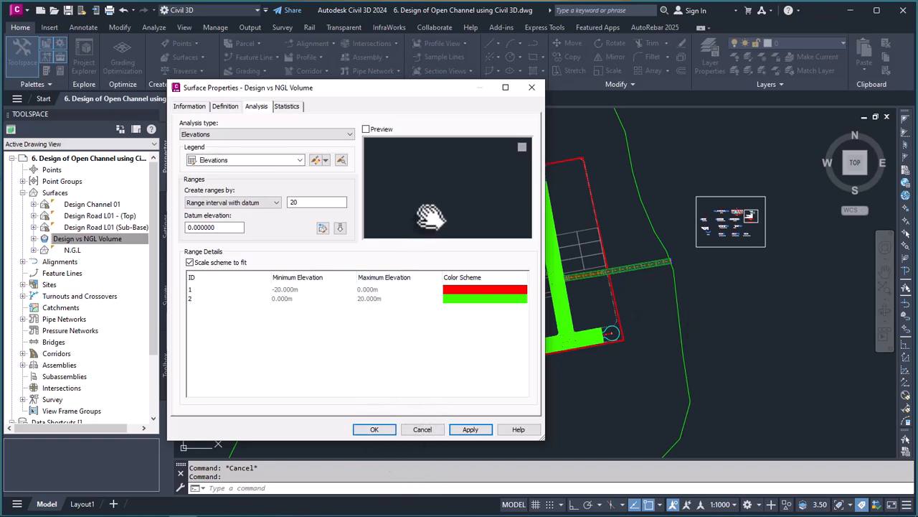
{"action": "left_click", "coordinate": [374, 429]}
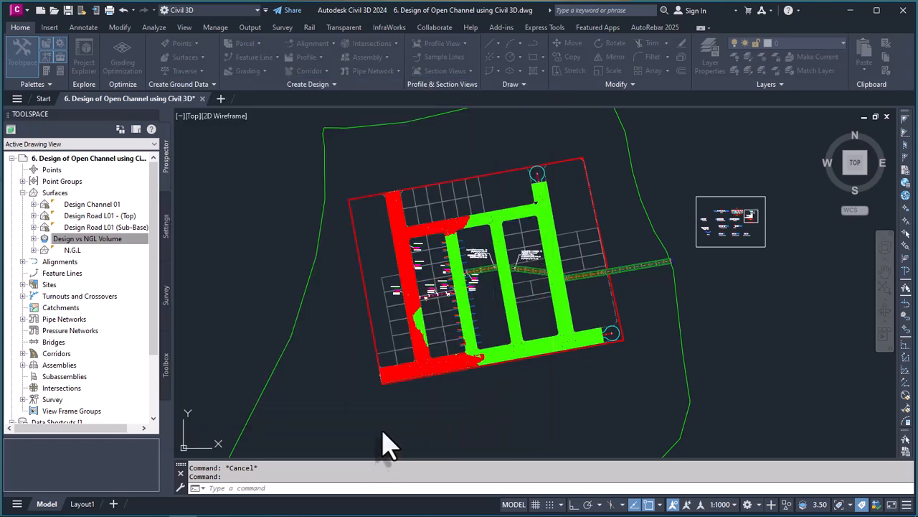
Step: Add a dynamic Elevations legend table for the Design vs NGL Volume surface, placed in the empty area southeast of the site boundary
{"action": "scroll", "coordinate": [509, 359], "scroll_direction": "up", "scroll_amount": 2}
{"action": "scroll", "coordinate": [378, 385], "scroll_direction": "down", "scroll_amount": 2}
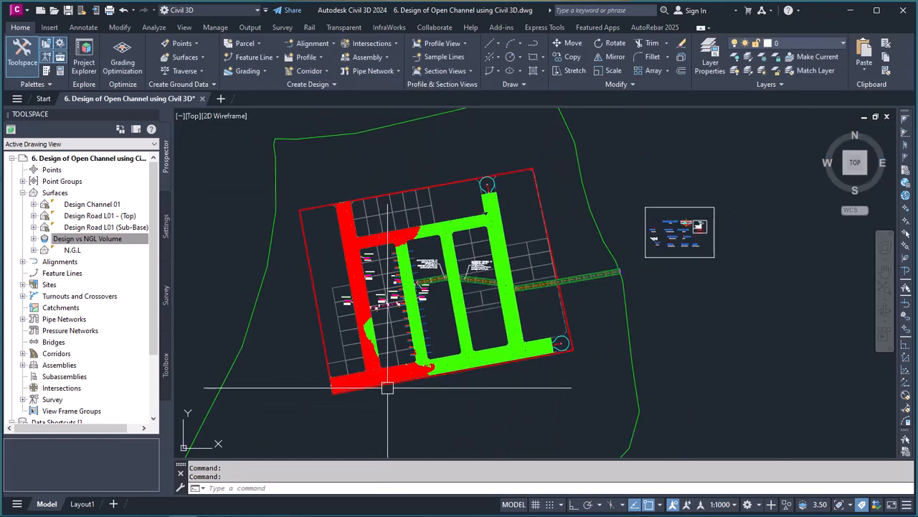
{"action": "scroll", "coordinate": [473, 315], "scroll_direction": "up", "scroll_amount": 2}
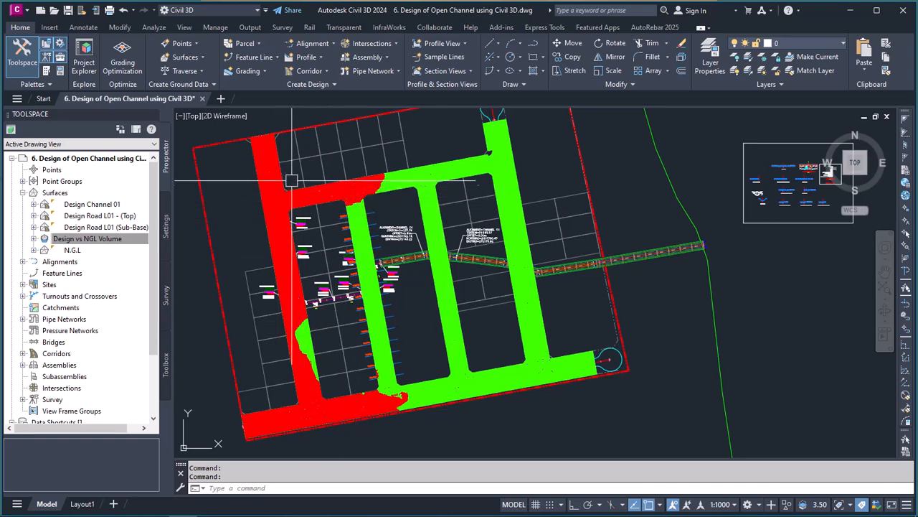
{"action": "scroll", "coordinate": [503, 402], "scroll_direction": "down", "scroll_amount": 2}
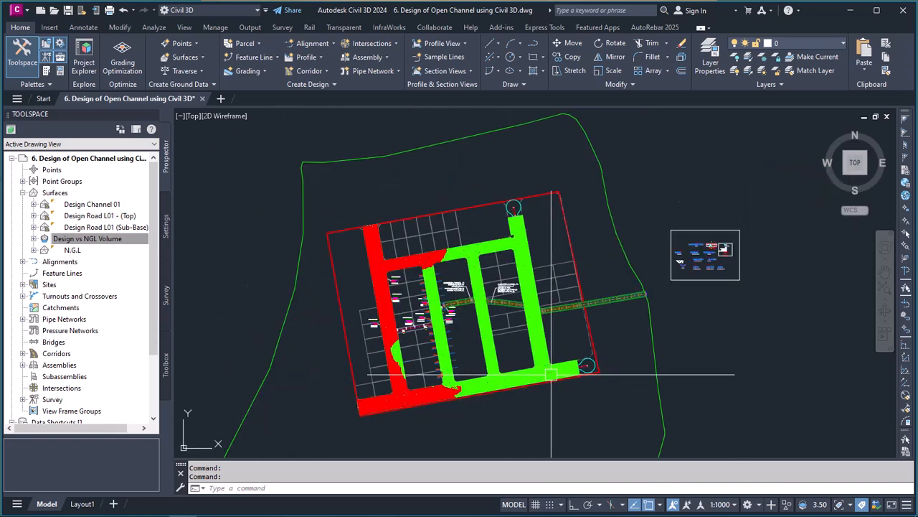
{"action": "scroll", "coordinate": [477, 359], "scroll_direction": "up", "scroll_amount": 2}
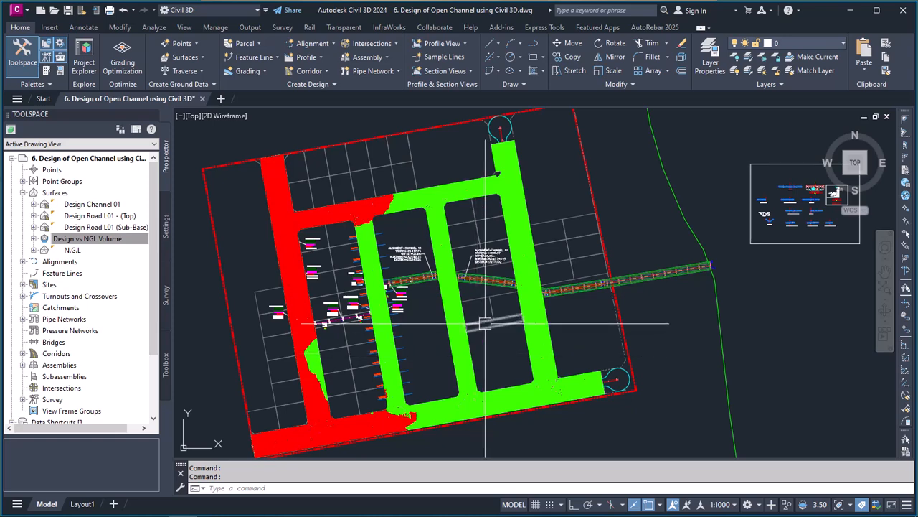
{"action": "left_click", "coordinate": [475, 405]}
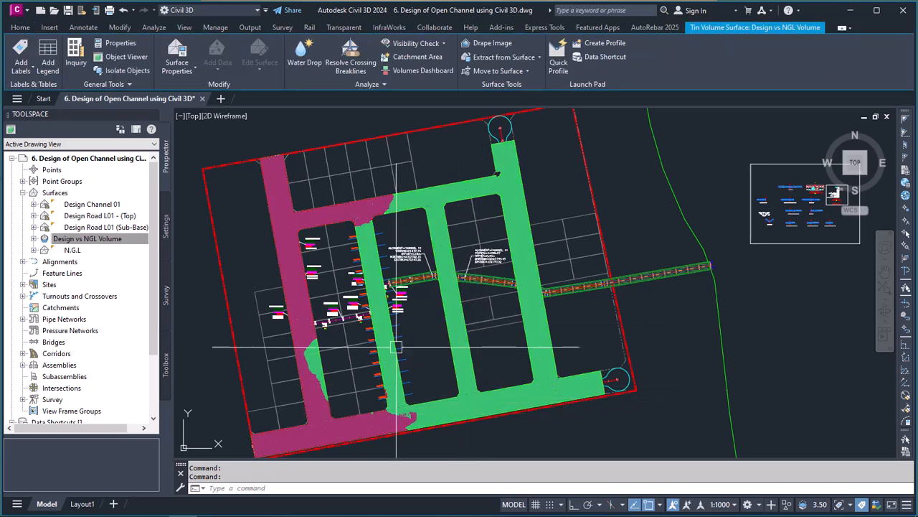
{"action": "left_click", "coordinate": [29, 70]}
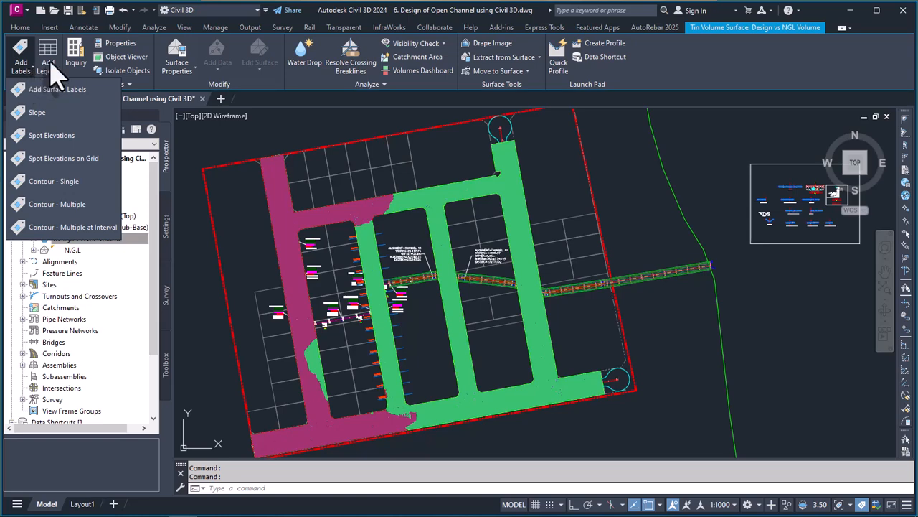
{"action": "left_click", "coordinate": [50, 69]}
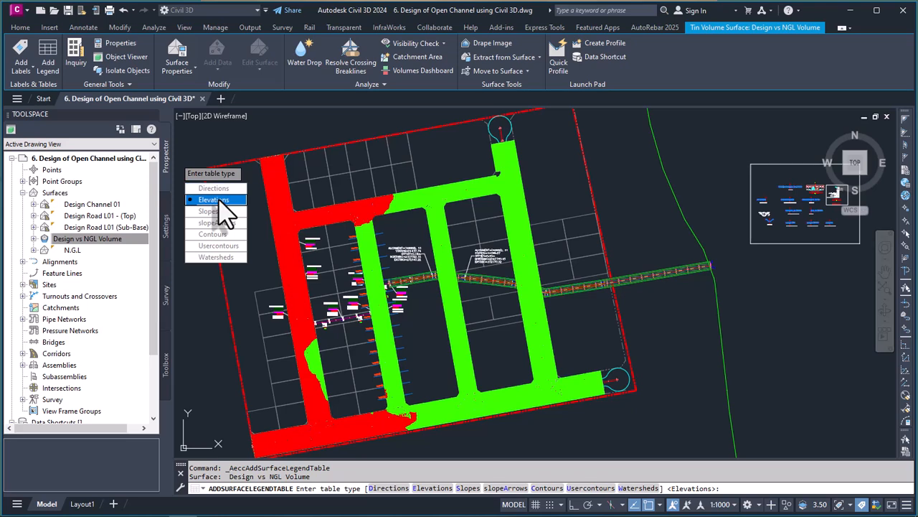
{"action": "left_click", "coordinate": [220, 200]}
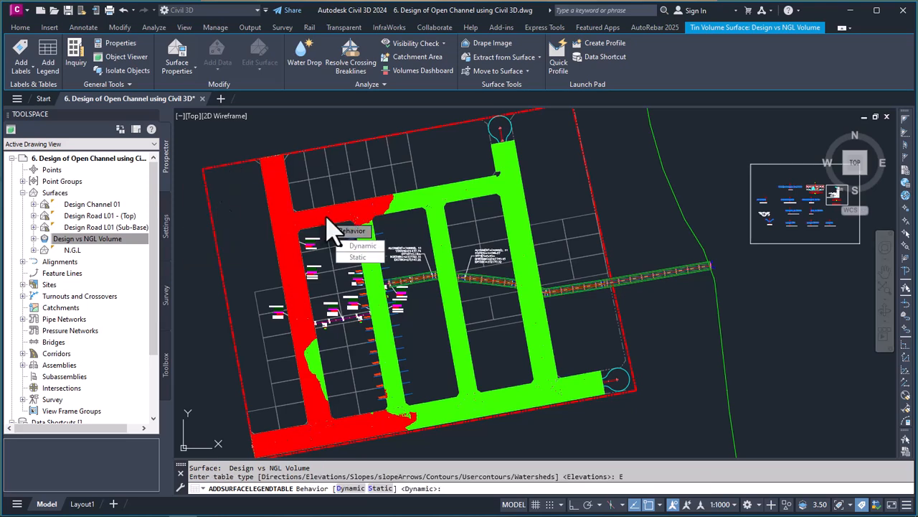
{"action": "left_click", "coordinate": [366, 247]}
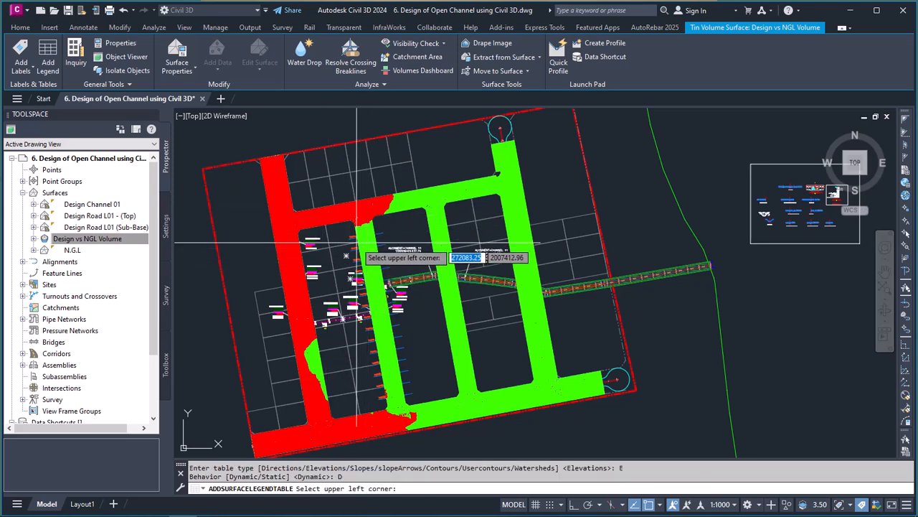
{"action": "scroll", "coordinate": [381, 264], "scroll_direction": "down", "scroll_amount": 5}
{"action": "scroll", "coordinate": [434, 296], "scroll_direction": "up", "scroll_amount": 2}
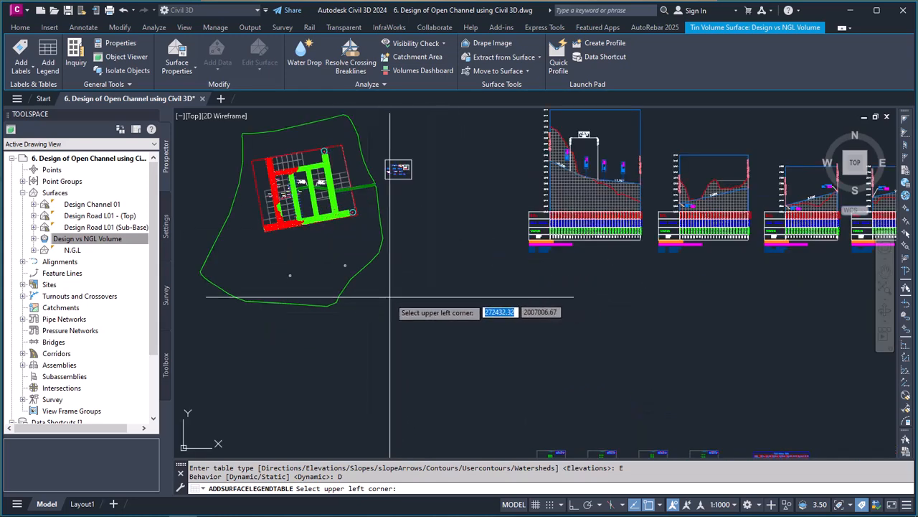
{"action": "left_click", "coordinate": [391, 304]}
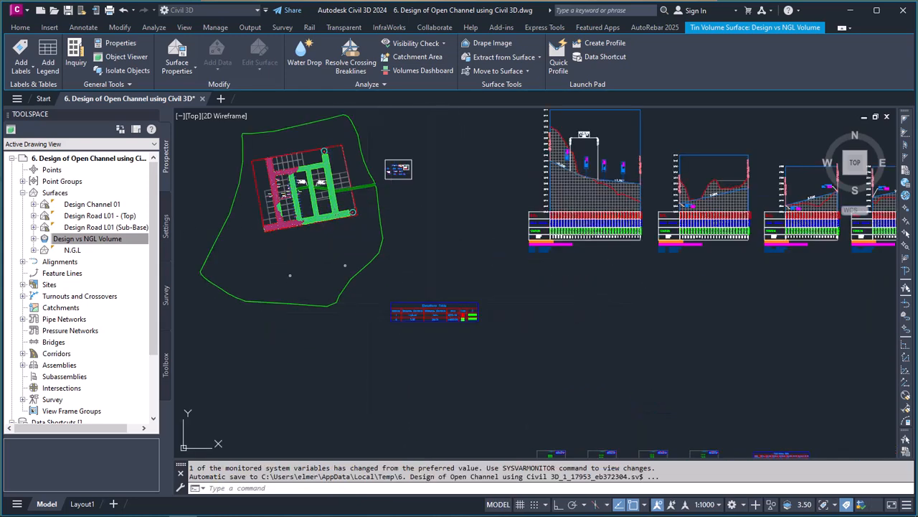
Step: Examine the elevation limits, areas, colours and Q values of both ranges in the Elevations Table
{"action": "scroll", "coordinate": [425, 316], "scroll_direction": "up", "scroll_amount": 4}
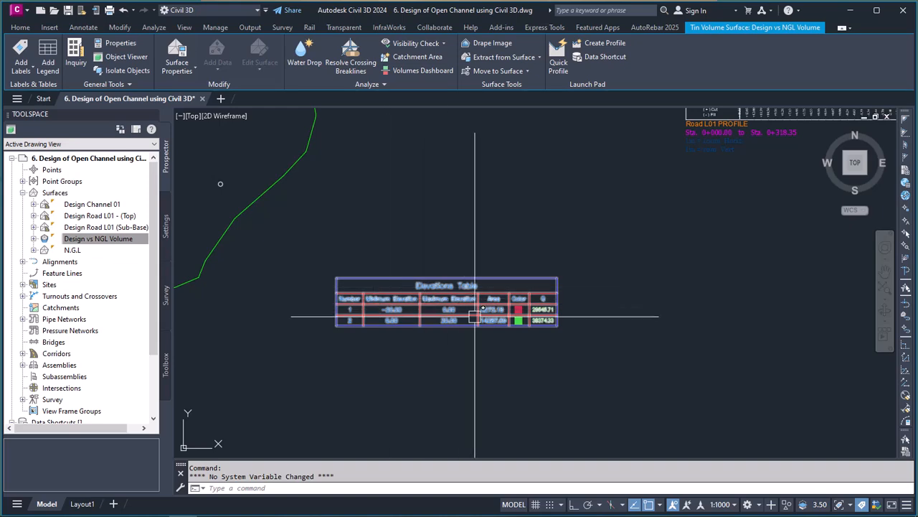
{"action": "scroll", "coordinate": [455, 312], "scroll_direction": "down", "scroll_amount": 4}
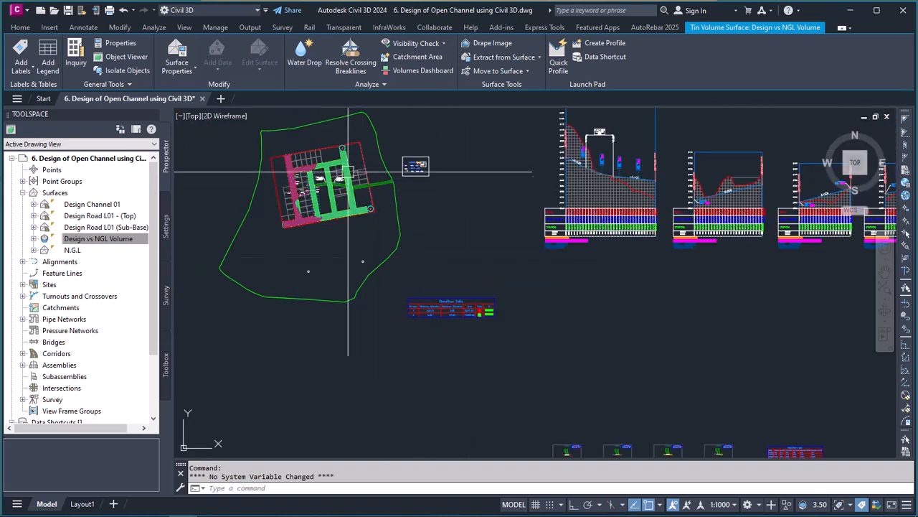
{"action": "scroll", "coordinate": [451, 314], "scroll_direction": "up", "scroll_amount": 4}
{"action": "scroll", "coordinate": [514, 320], "scroll_direction": "up", "scroll_amount": 4}
{"action": "scroll", "coordinate": [605, 310], "scroll_direction": "down", "scroll_amount": 2}
{"action": "scroll", "coordinate": [388, 281], "scroll_direction": "up", "scroll_amount": 2}
{"action": "scroll", "coordinate": [456, 296], "scroll_direction": "down", "scroll_amount": 2}
{"action": "scroll", "coordinate": [424, 309], "scroll_direction": "up", "scroll_amount": 2}
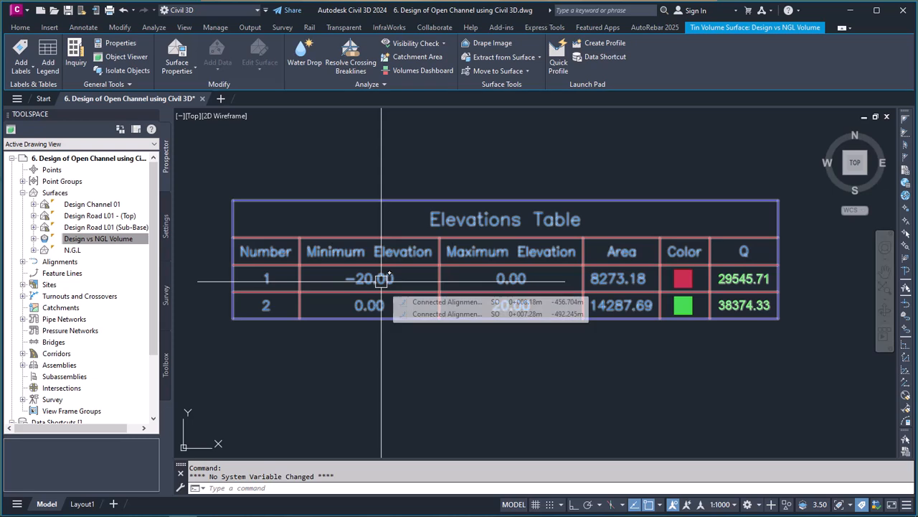
{"action": "scroll", "coordinate": [721, 301], "scroll_direction": "up", "scroll_amount": 2}
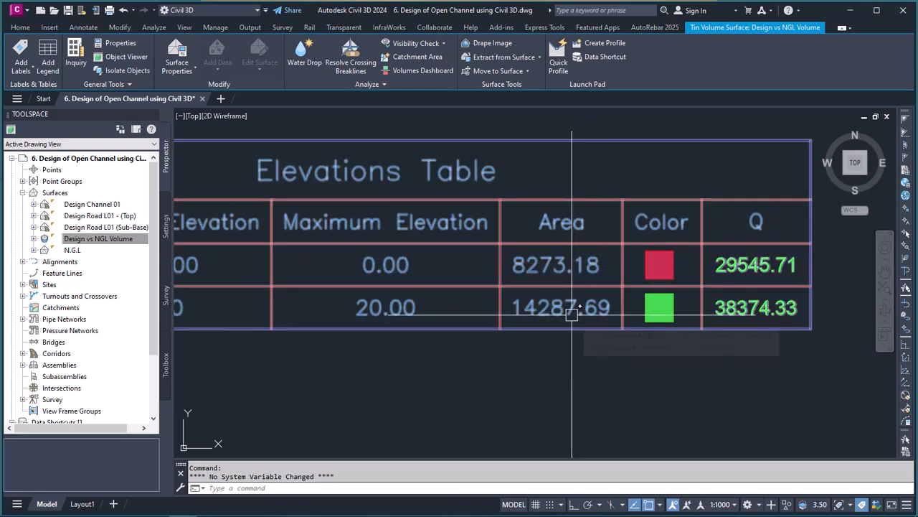
{"action": "scroll", "coordinate": [572, 313], "scroll_direction": "down", "scroll_amount": 1}
{"action": "scroll", "coordinate": [689, 292], "scroll_direction": "up", "scroll_amount": 1}
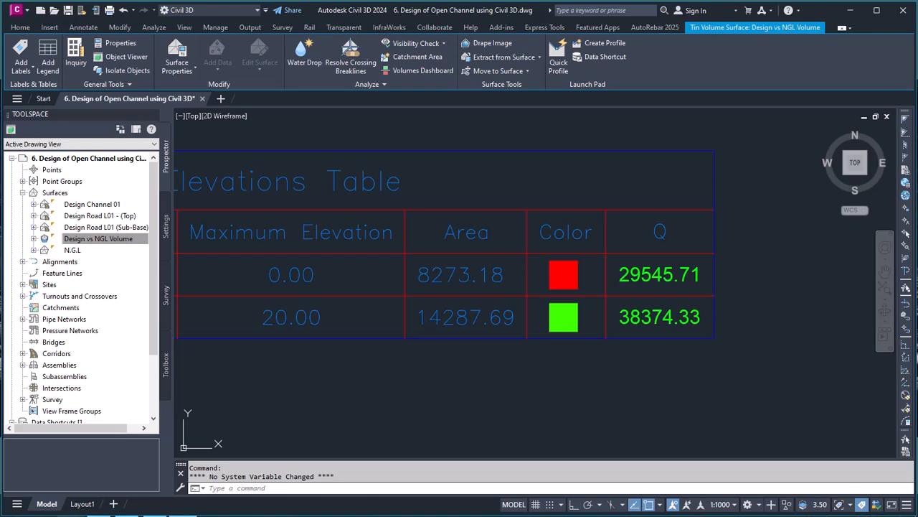
Step: In Calculator, subtract the red range's Q value from the green range's, 38374.33 - 29545.71, and minimize Calculator
{"action": "mouse_move", "coordinate": [98, 505]}
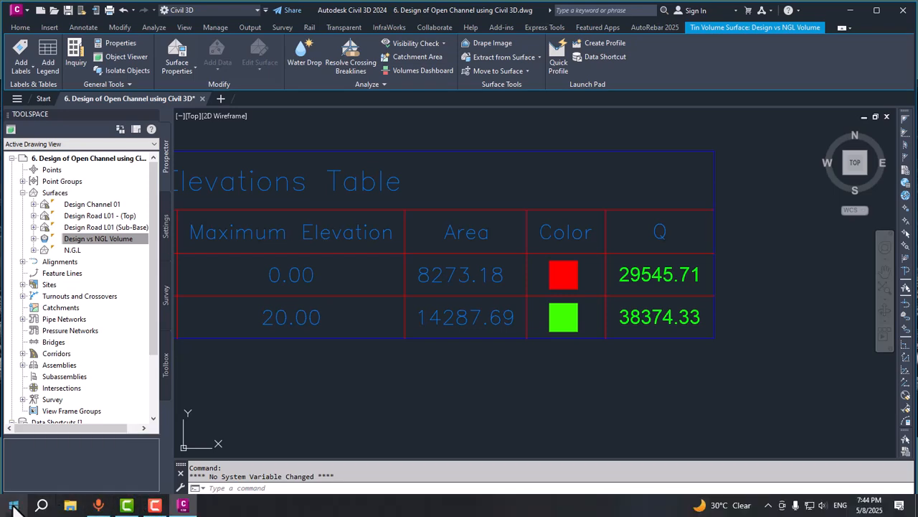
{"action": "left_click", "coordinate": [13, 505]}
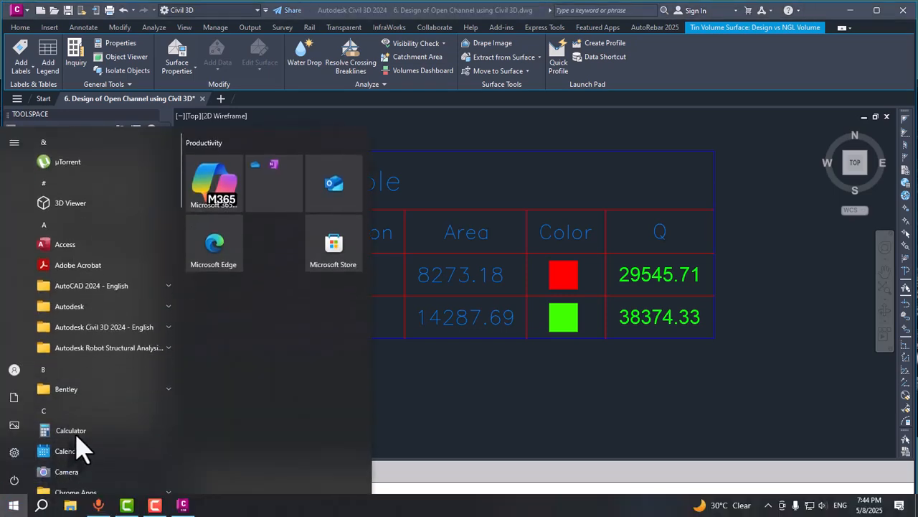
{"action": "left_click", "coordinate": [76, 435]}
{"action": "left_click_drag", "start_coordinate": [273, 164], "coordinate": [406, 166]}
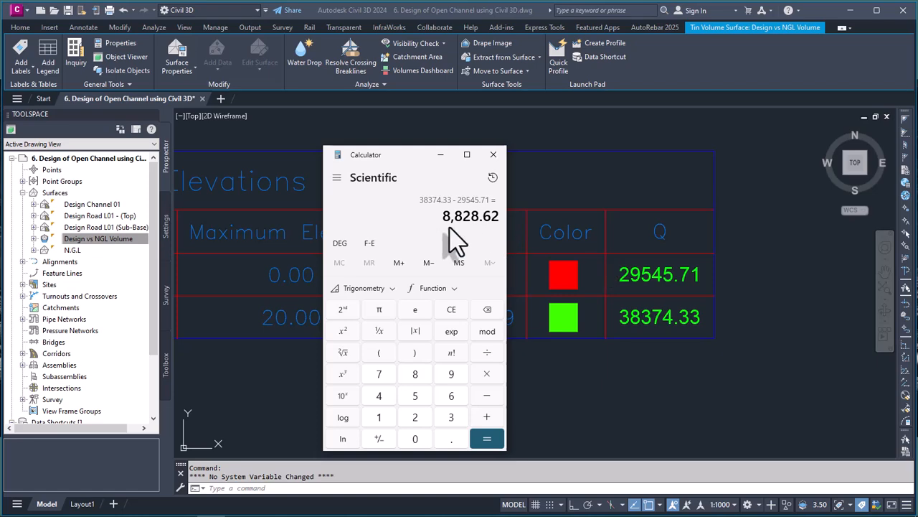
{"action": "left_click", "coordinate": [440, 154]}
Step: Inspect the Volumes Dashboard and close it without adding any volume surface
{"action": "scroll", "coordinate": [481, 242], "scroll_direction": "down", "scroll_amount": 2}
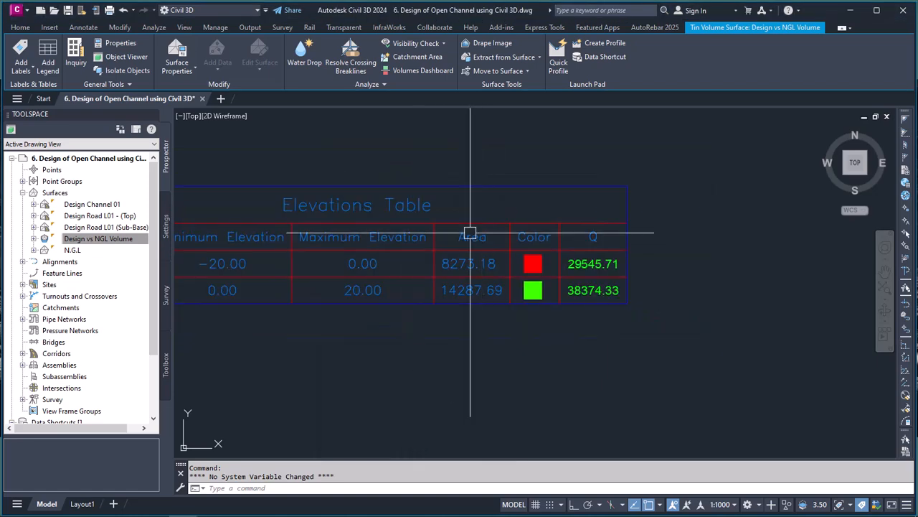
{"action": "scroll", "coordinate": [377, 191], "scroll_direction": "up", "scroll_amount": 2}
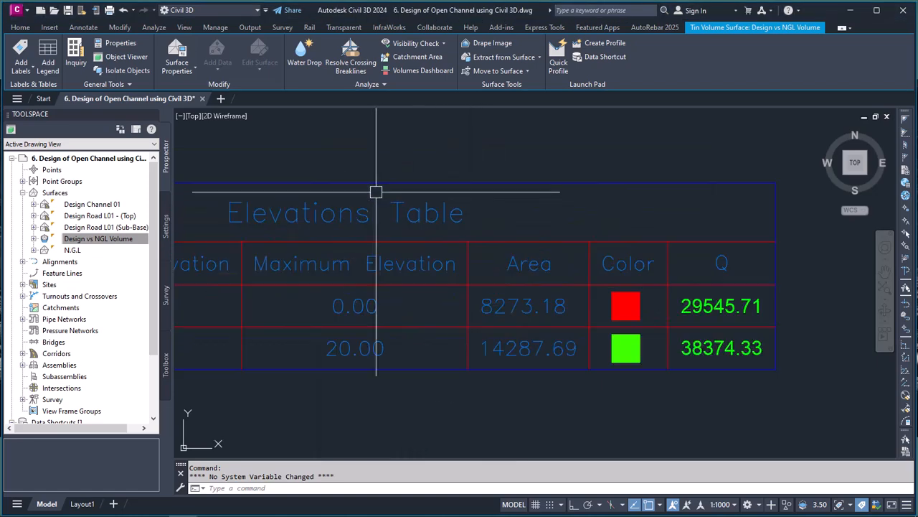
{"action": "left_click", "coordinate": [422, 72]}
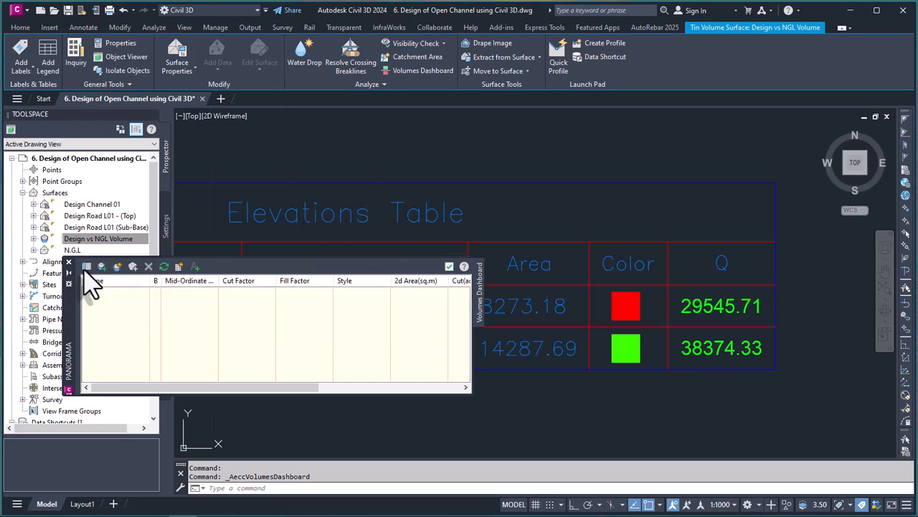
{"action": "left_click_drag", "start_coordinate": [69, 312], "coordinate": [201, 244]}
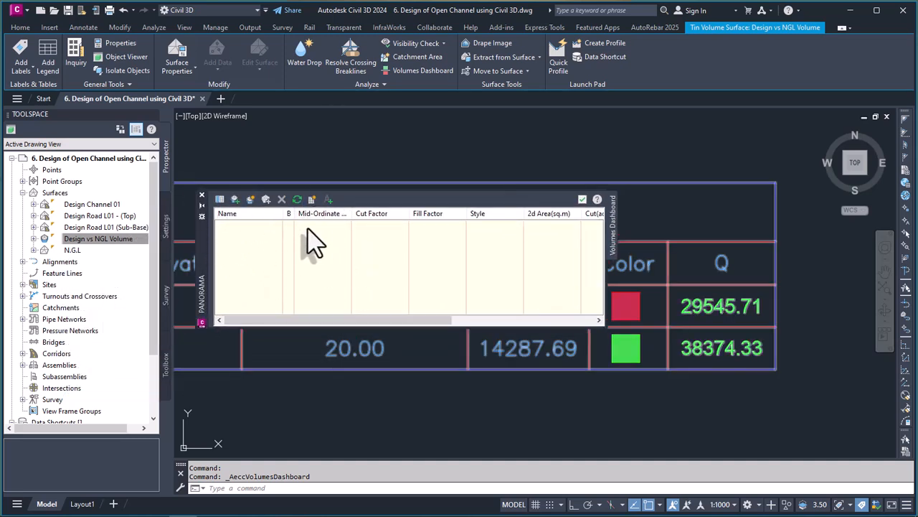
{"action": "left_click", "coordinate": [202, 195]}
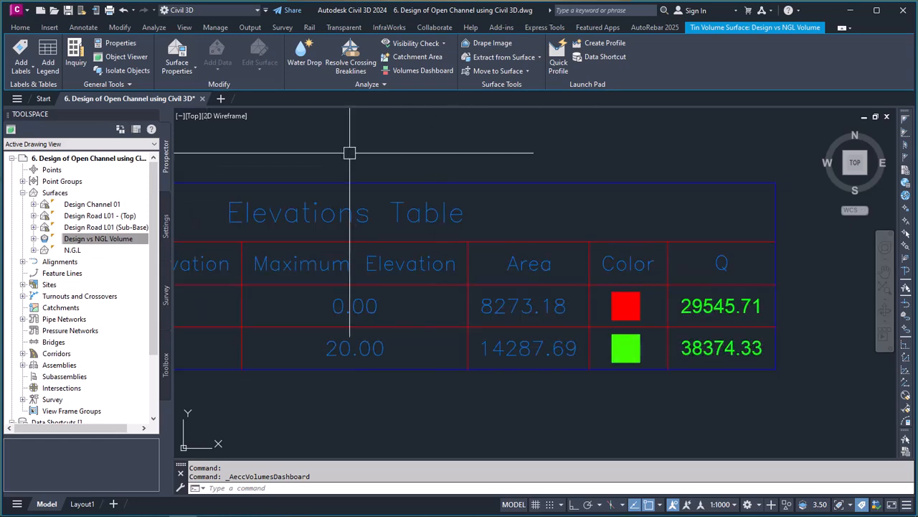
Step: Review the cut and fill colouring of the road layout together with the Elevations Table beside the site
{"action": "scroll", "coordinate": [598, 242], "scroll_direction": "down", "scroll_amount": 10}
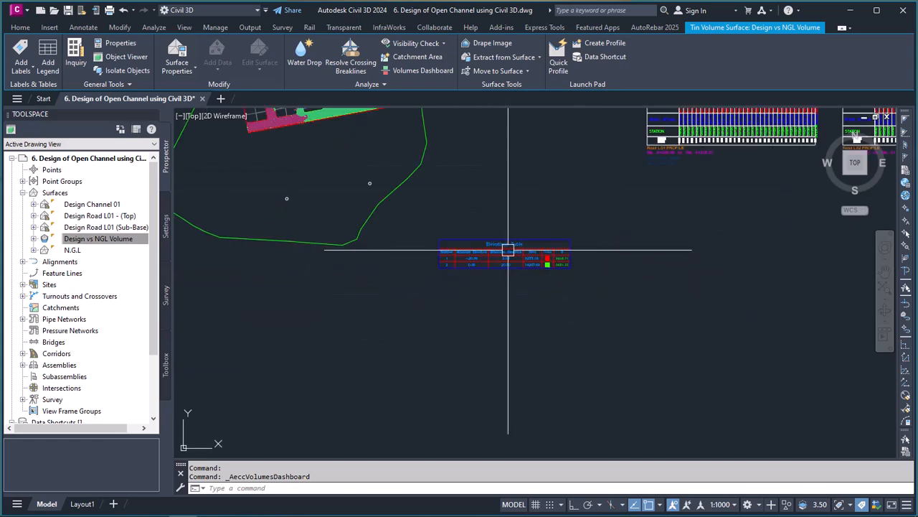
{"action": "scroll", "coordinate": [489, 181], "scroll_direction": "up", "scroll_amount": 4}
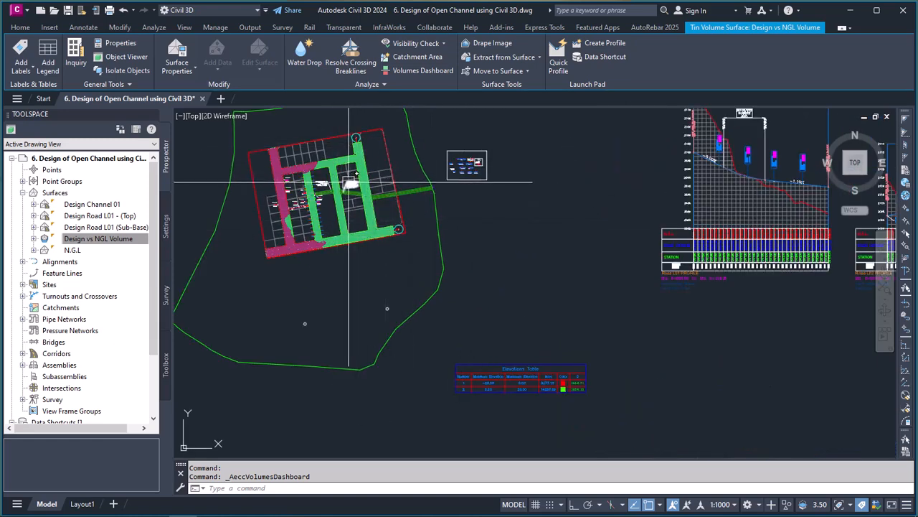
{"action": "scroll", "coordinate": [398, 238], "scroll_direction": "down", "scroll_amount": 2}
{"action": "scroll", "coordinate": [396, 215], "scroll_direction": "up", "scroll_amount": 3}
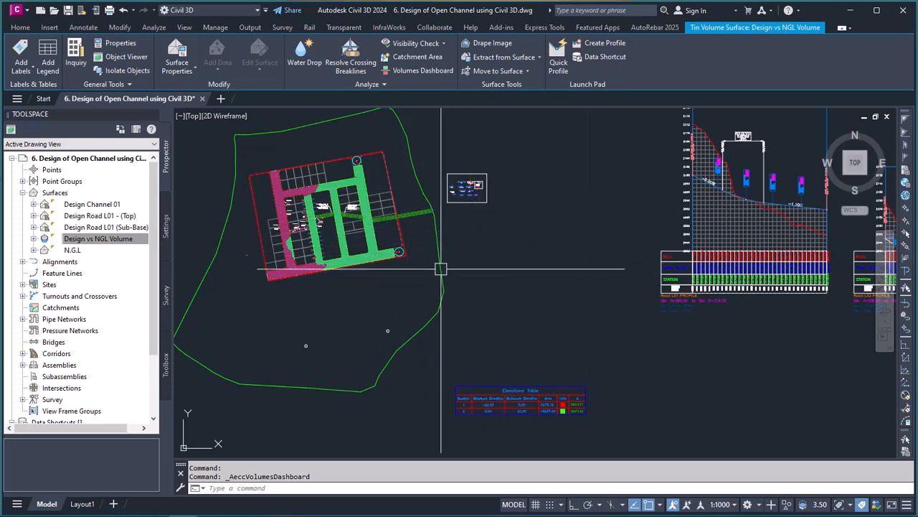
{"action": "scroll", "coordinate": [597, 309], "scroll_direction": "down", "scroll_amount": 2}
{"action": "scroll", "coordinate": [486, 267], "scroll_direction": "up", "scroll_amount": 2}
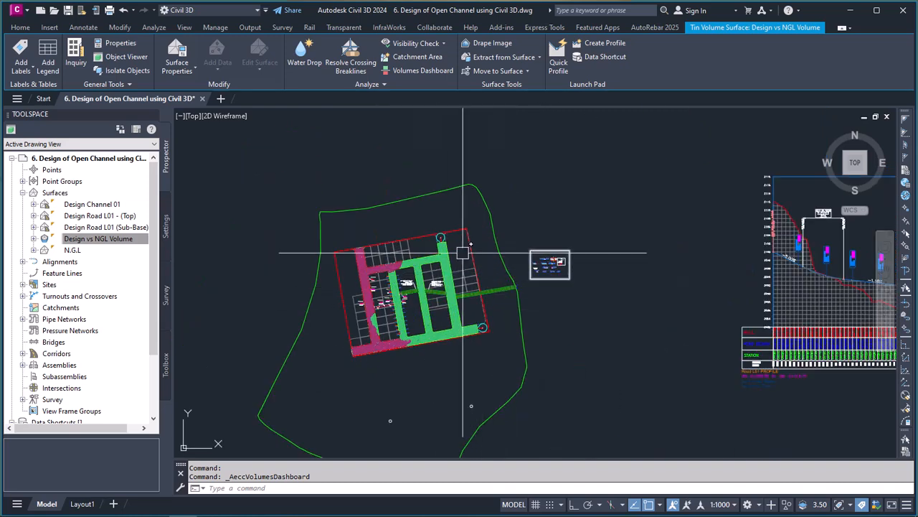
{"action": "scroll", "coordinate": [498, 290], "scroll_direction": "down", "scroll_amount": 2}
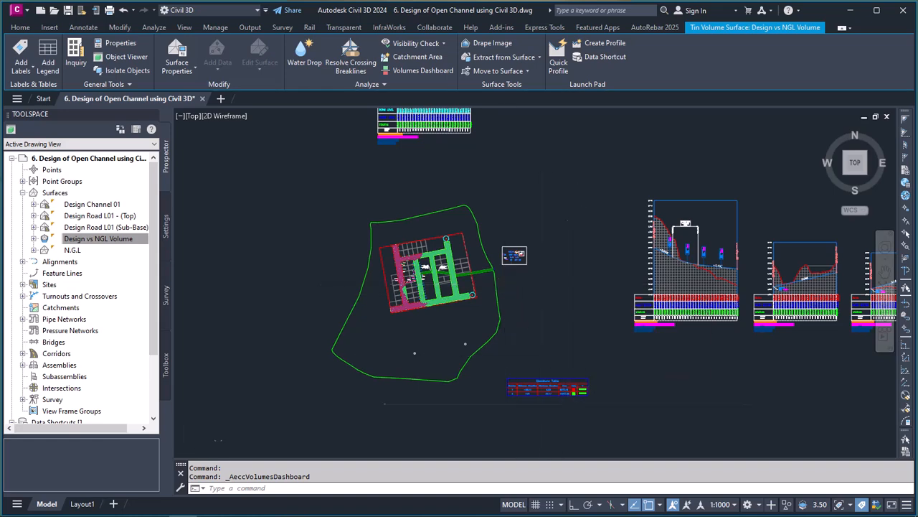
{"action": "scroll", "coordinate": [537, 365], "scroll_direction": "up", "scroll_amount": 4}
{"action": "scroll", "coordinate": [497, 335], "scroll_direction": "down", "scroll_amount": 6}
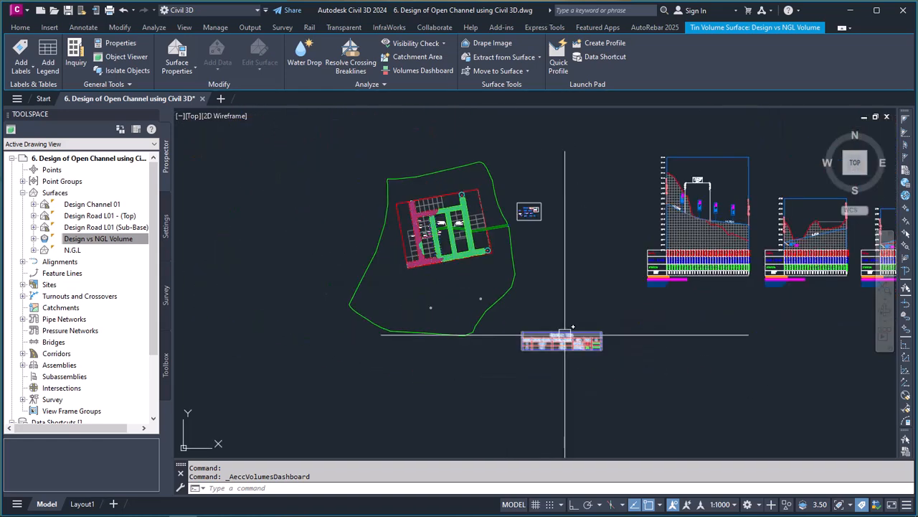
{"action": "scroll", "coordinate": [527, 315], "scroll_direction": "up", "scroll_amount": 4}
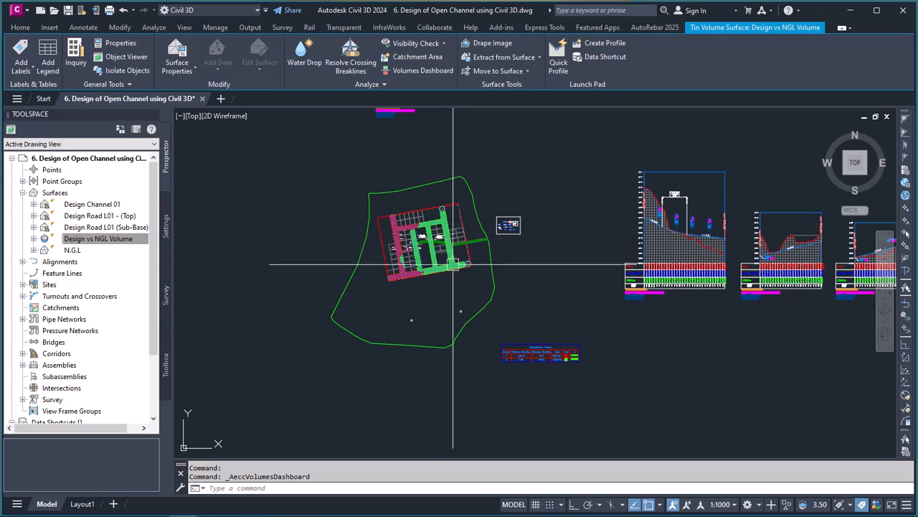
{"action": "scroll", "coordinate": [452, 254], "scroll_direction": "up", "scroll_amount": 4}
{"action": "scroll", "coordinate": [452, 254], "scroll_direction": "down", "scroll_amount": 2}
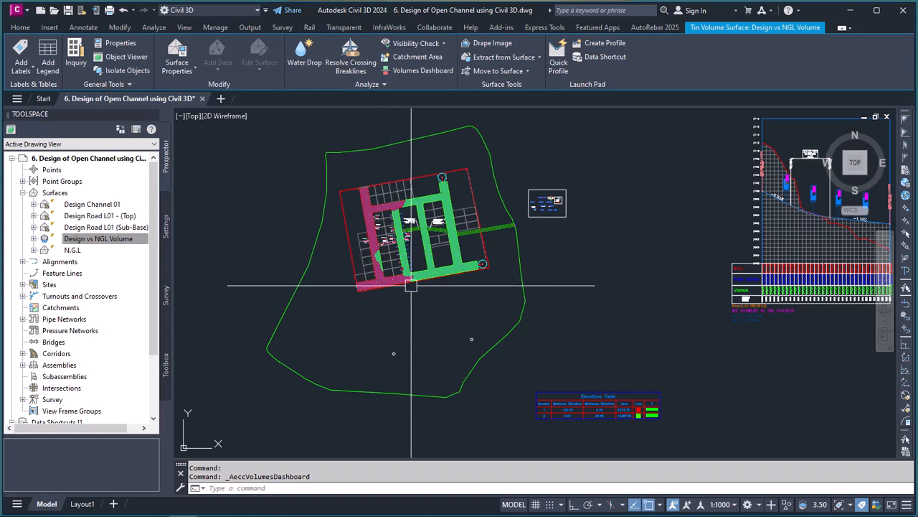
{"action": "scroll", "coordinate": [434, 201], "scroll_direction": "up", "scroll_amount": 2}
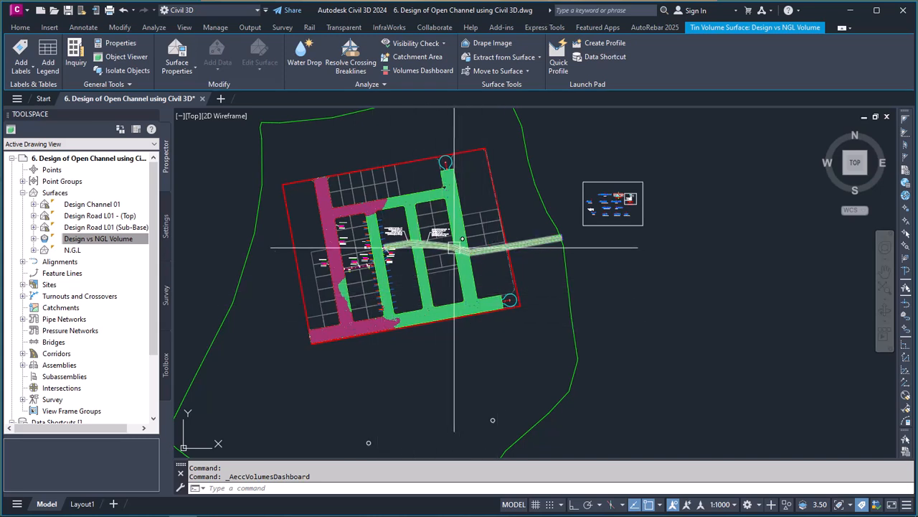
Step: Inspect the surface creation commands available for the Surfaces collection and dismiss them without creating a surface
{"action": "left_click", "coordinate": [90, 238]}
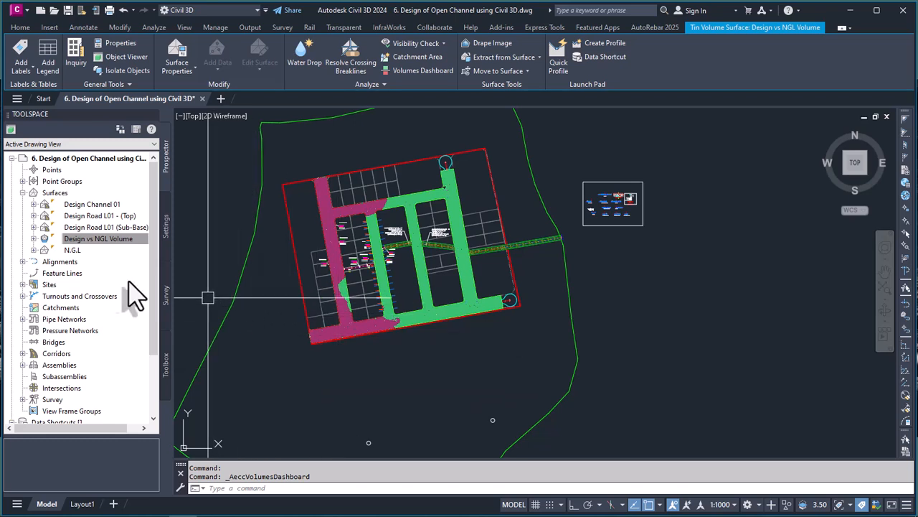
{"action": "left_click", "coordinate": [75, 238]}
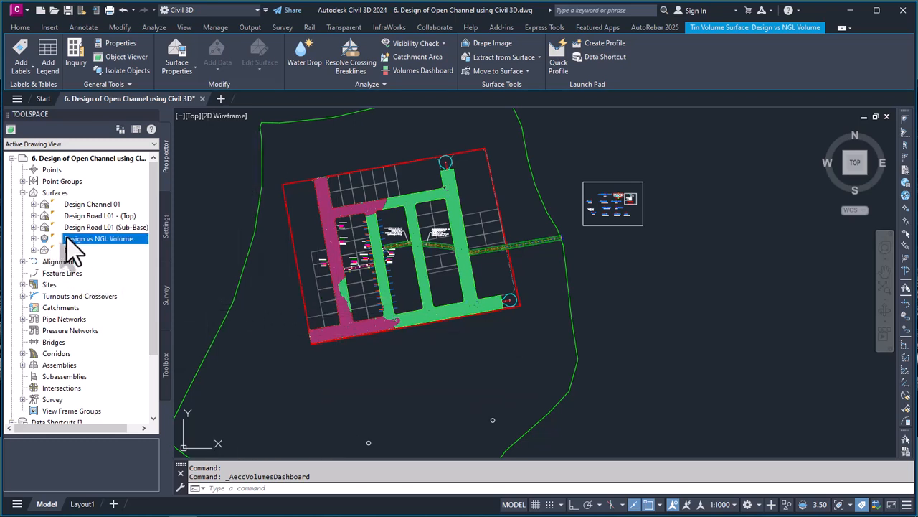
{"action": "left_click", "coordinate": [57, 194]}
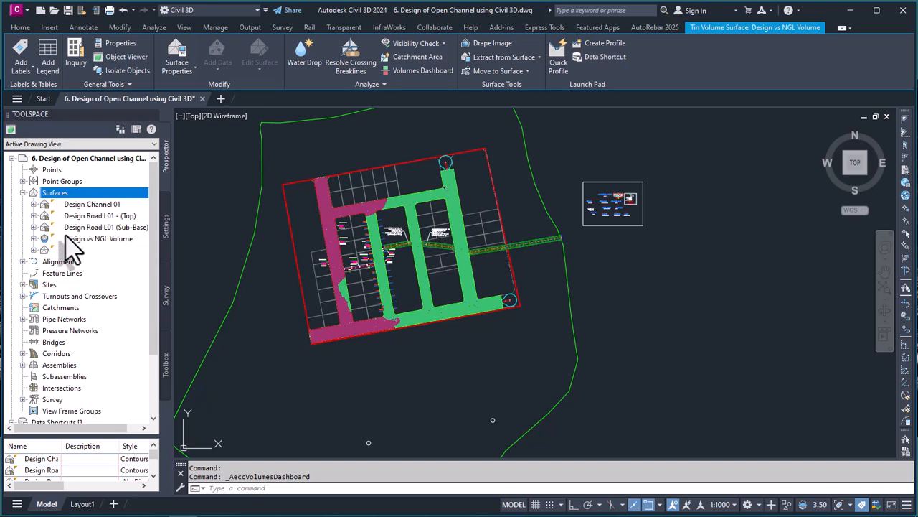
{"action": "right_click", "coordinate": [65, 193]}
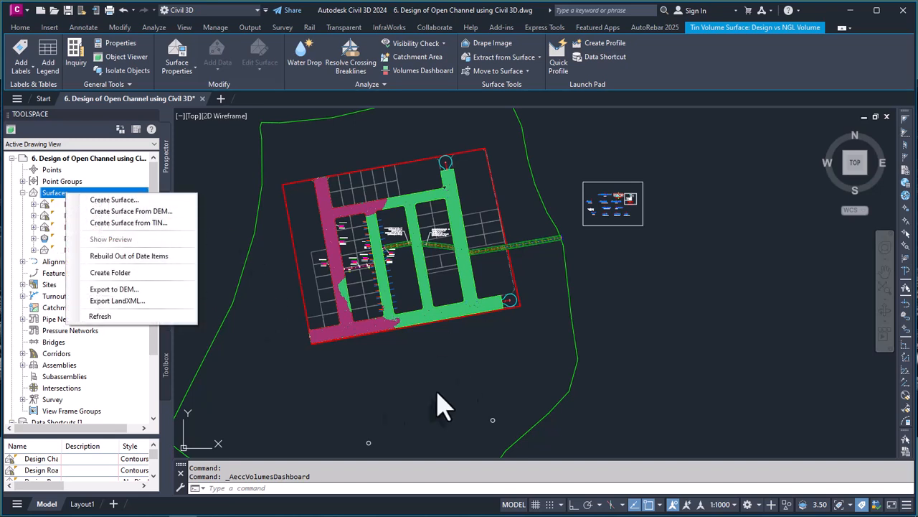
{"action": "left_click", "coordinate": [366, 409]}
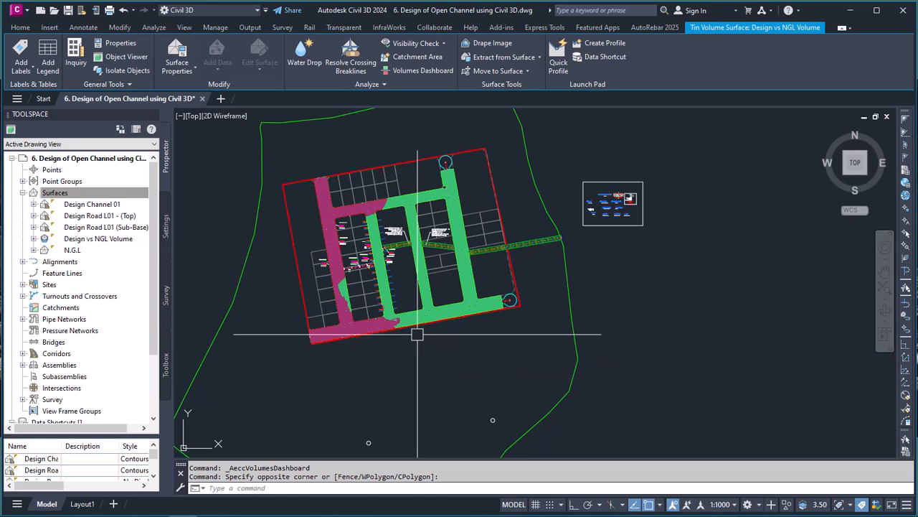
Step: Review the overall drawing, comparing the coloured road layout and Elevations Table with the surrounding profile views, cross sections and tables
{"action": "scroll", "coordinate": [324, 356], "scroll_direction": "down", "scroll_amount": 4}
{"action": "scroll", "coordinate": [438, 325], "scroll_direction": "down", "scroll_amount": 1}
{"action": "scroll", "coordinate": [443, 323], "scroll_direction": "up", "scroll_amount": 5}
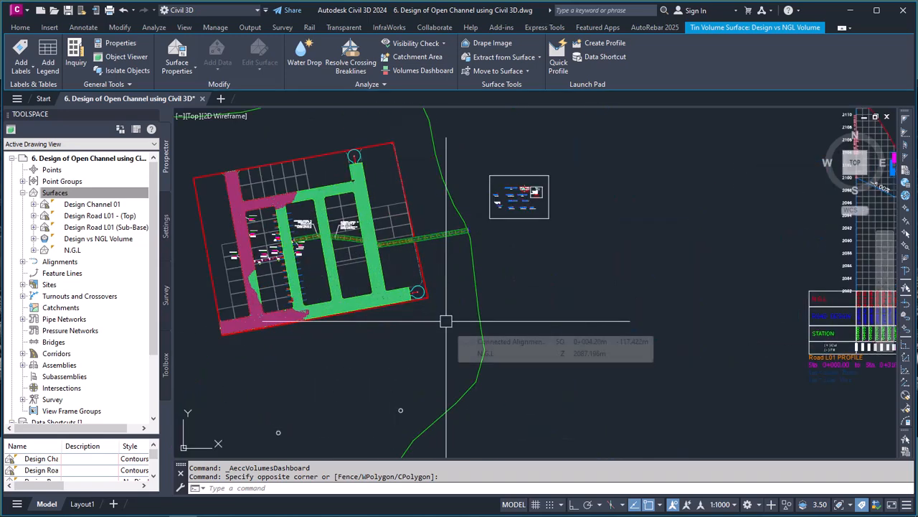
{"action": "scroll", "coordinate": [446, 321], "scroll_direction": "down", "scroll_amount": 4}
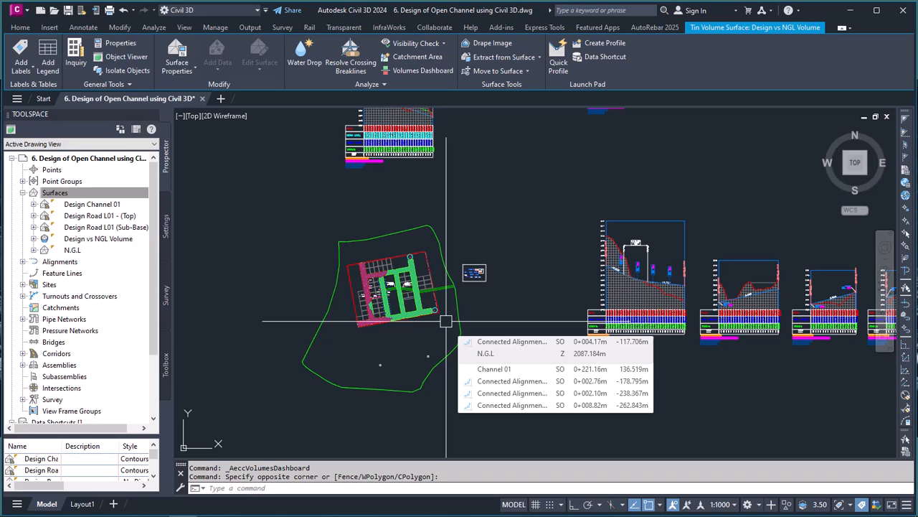
{"action": "scroll", "coordinate": [318, 318], "scroll_direction": "down", "scroll_amount": 3}
{"action": "scroll", "coordinate": [318, 328], "scroll_direction": "up", "scroll_amount": 1}
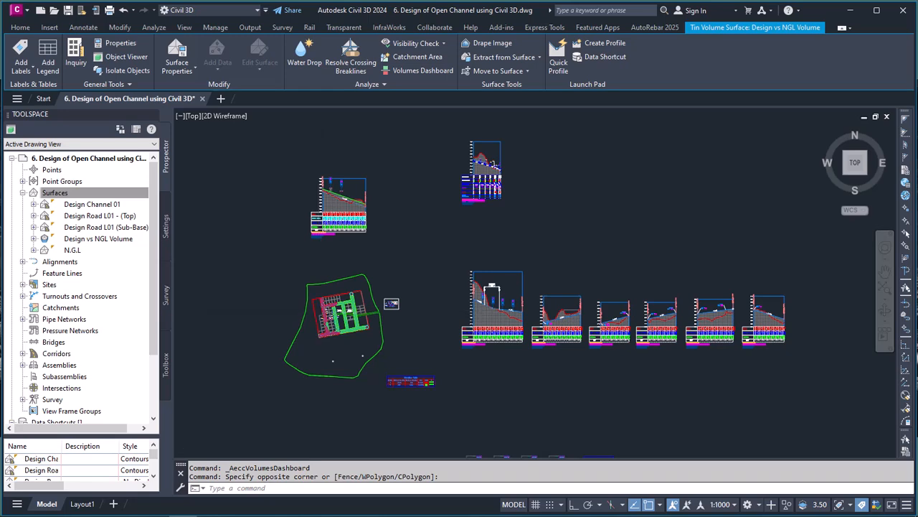
{"action": "scroll", "coordinate": [318, 313], "scroll_direction": "up", "scroll_amount": 2}
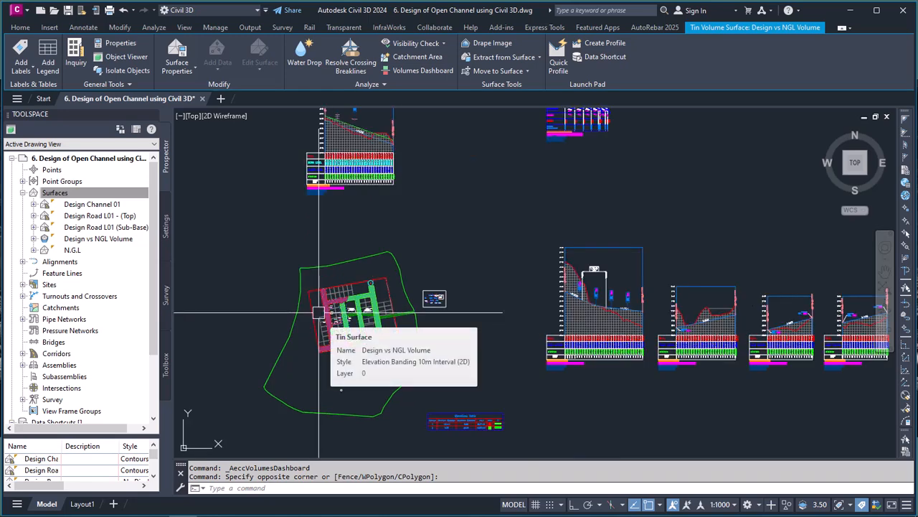
{"action": "scroll", "coordinate": [317, 314], "scroll_direction": "down", "scroll_amount": 4}
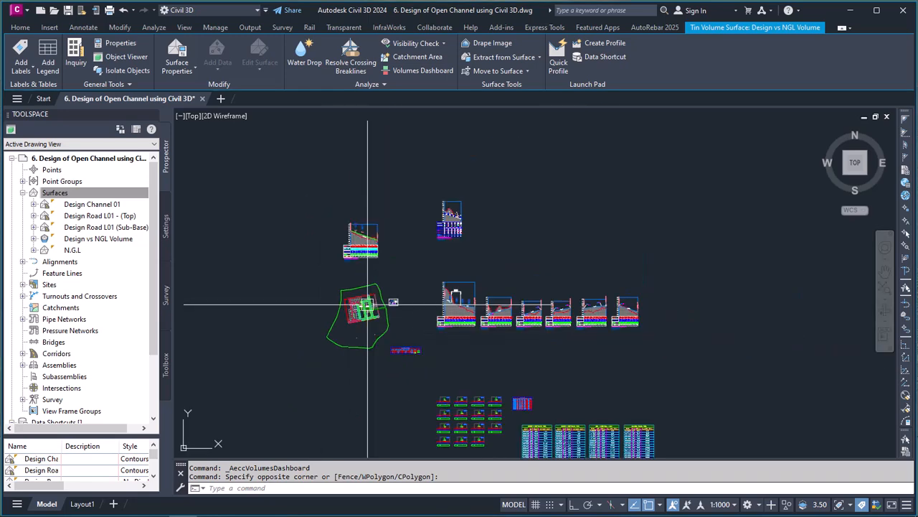
{"action": "scroll", "coordinate": [368, 303], "scroll_direction": "up", "scroll_amount": 4}
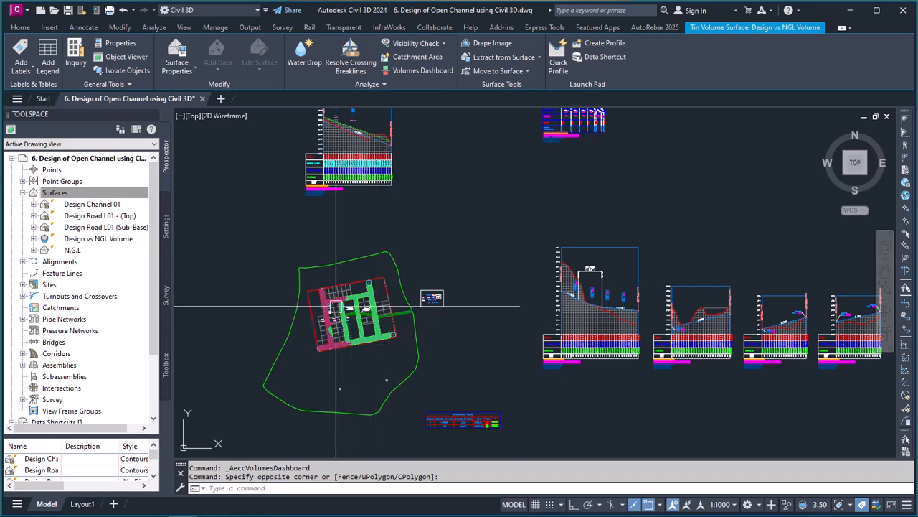
{"action": "scroll", "coordinate": [335, 307], "scroll_direction": "down", "scroll_amount": 4}
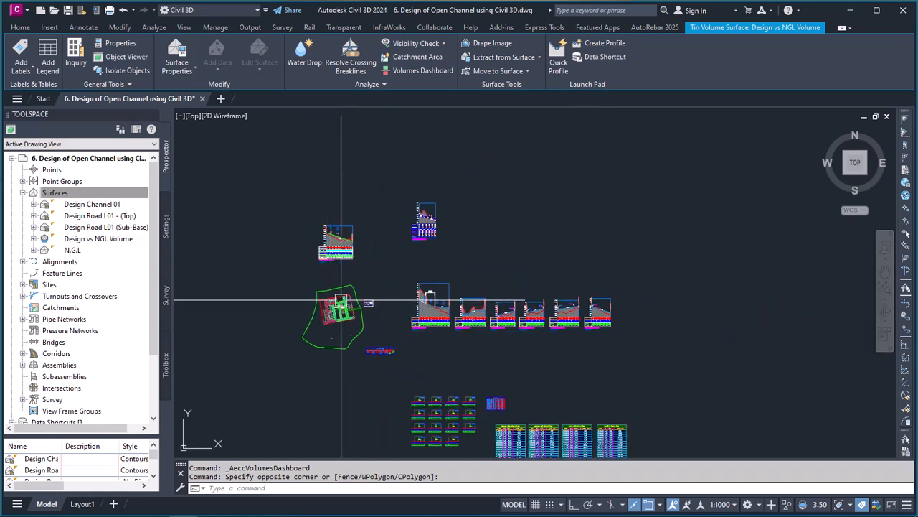
{"action": "scroll", "coordinate": [349, 251], "scroll_direction": "down", "scroll_amount": 3}
{"action": "scroll", "coordinate": [351, 293], "scroll_direction": "up", "scroll_amount": 3}
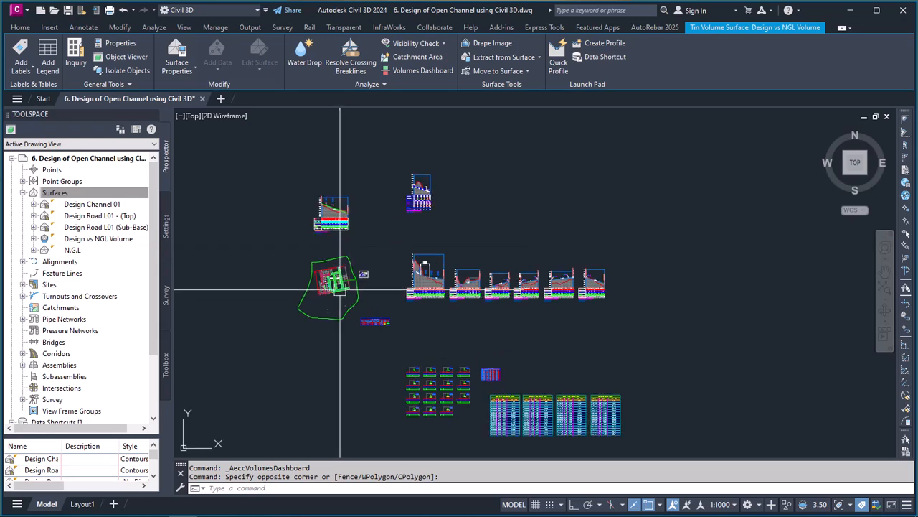